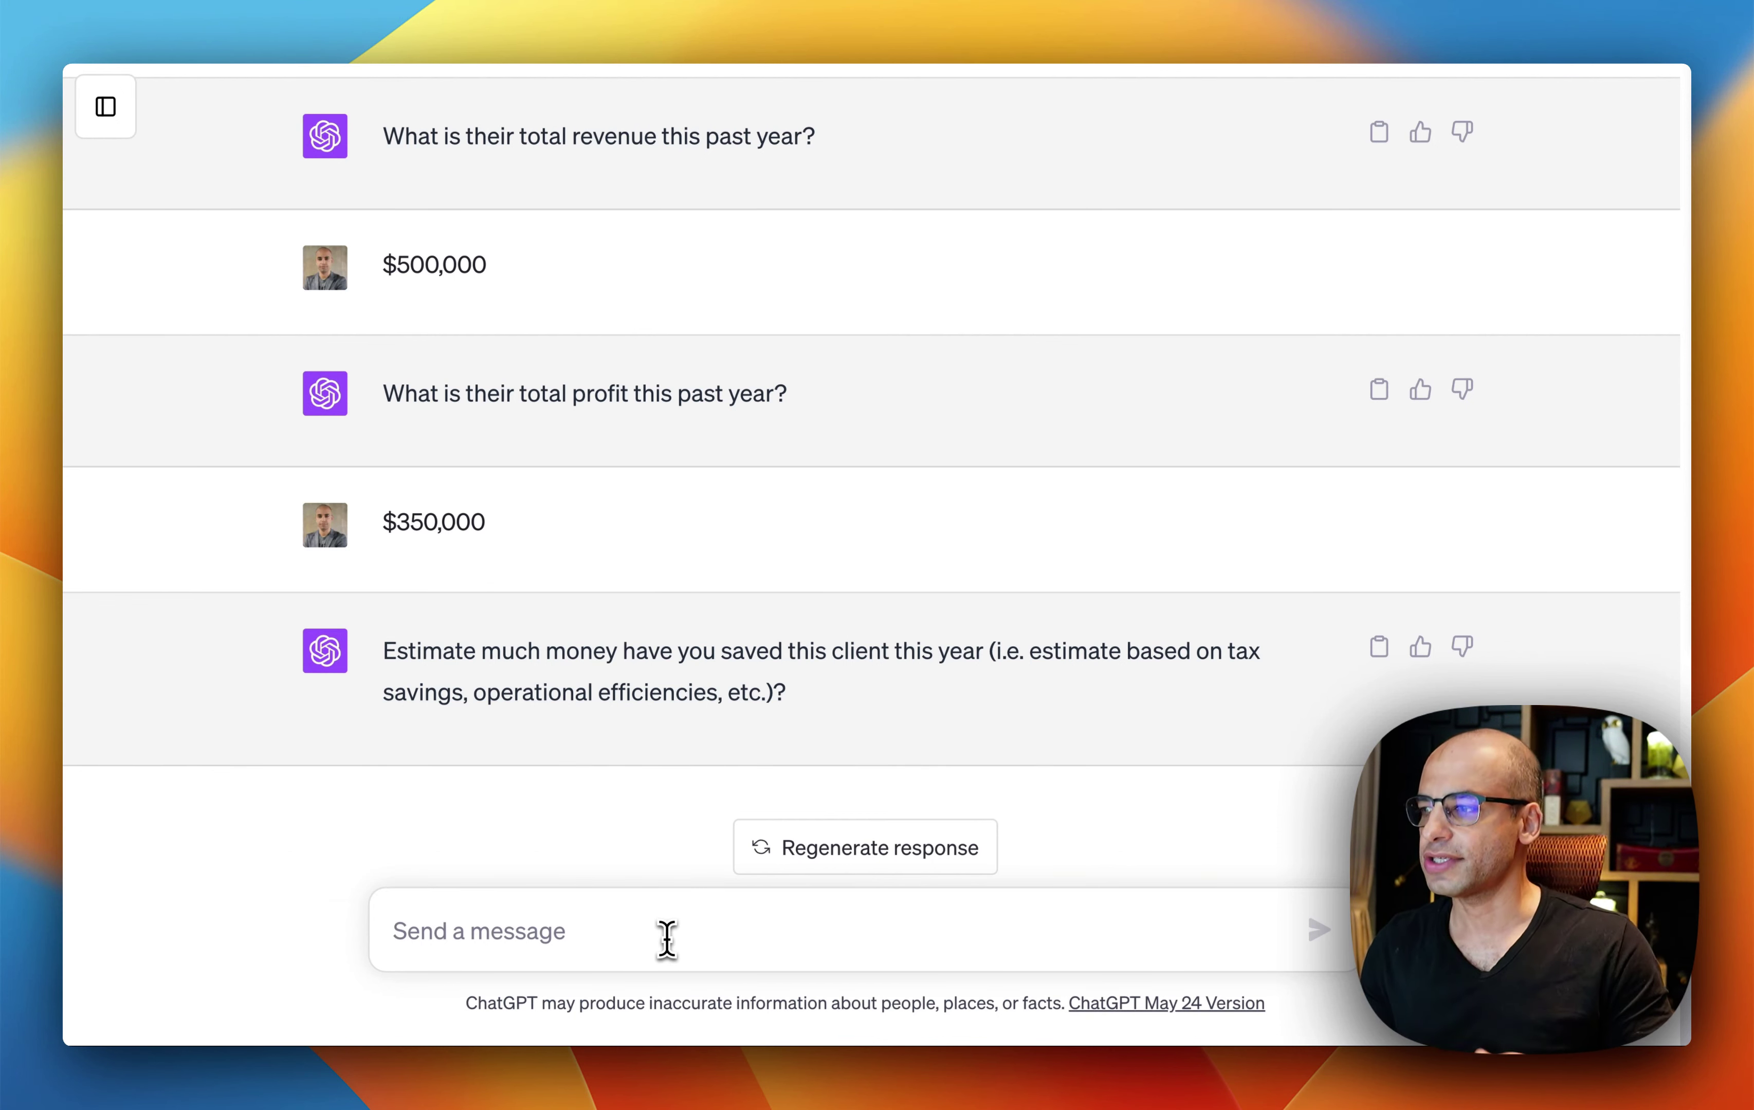
Answer the question about the client's estimated savings this year with $10,000 and submit it
{"action": "type", "text": "$10,000"}
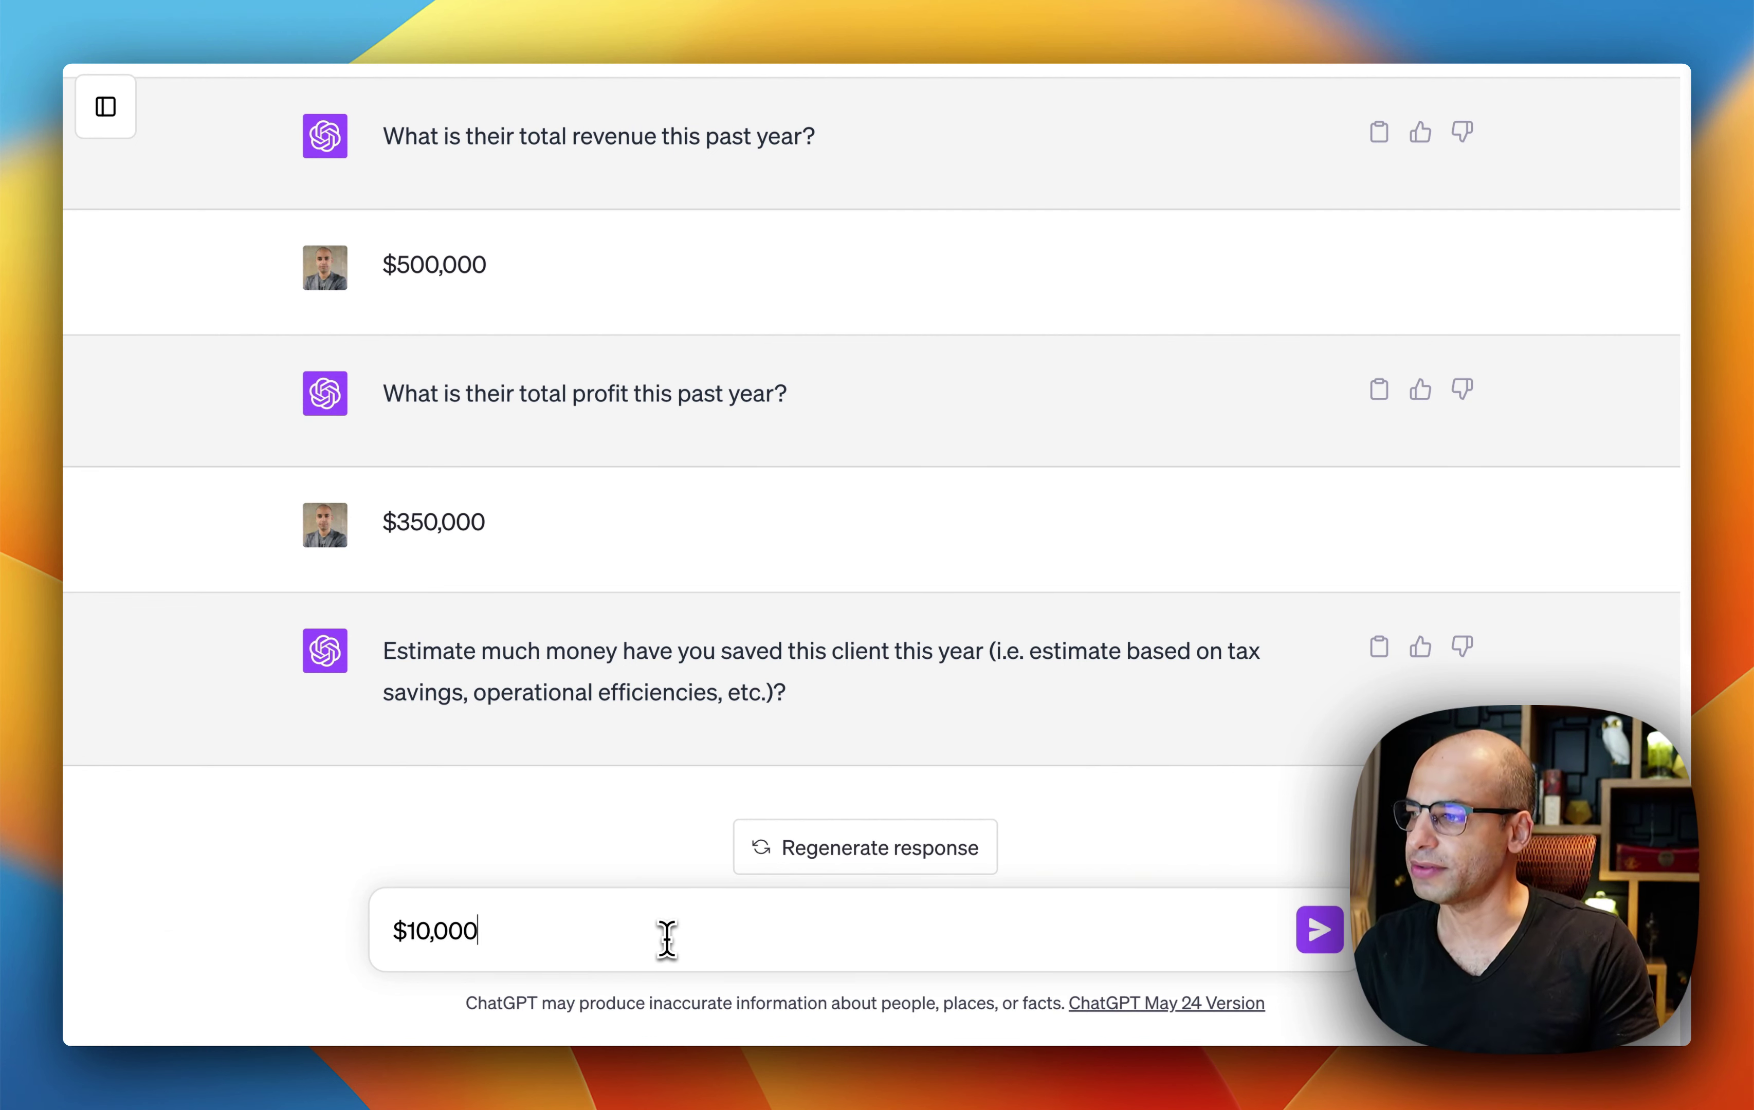
{"action": "key", "text": "Return"}
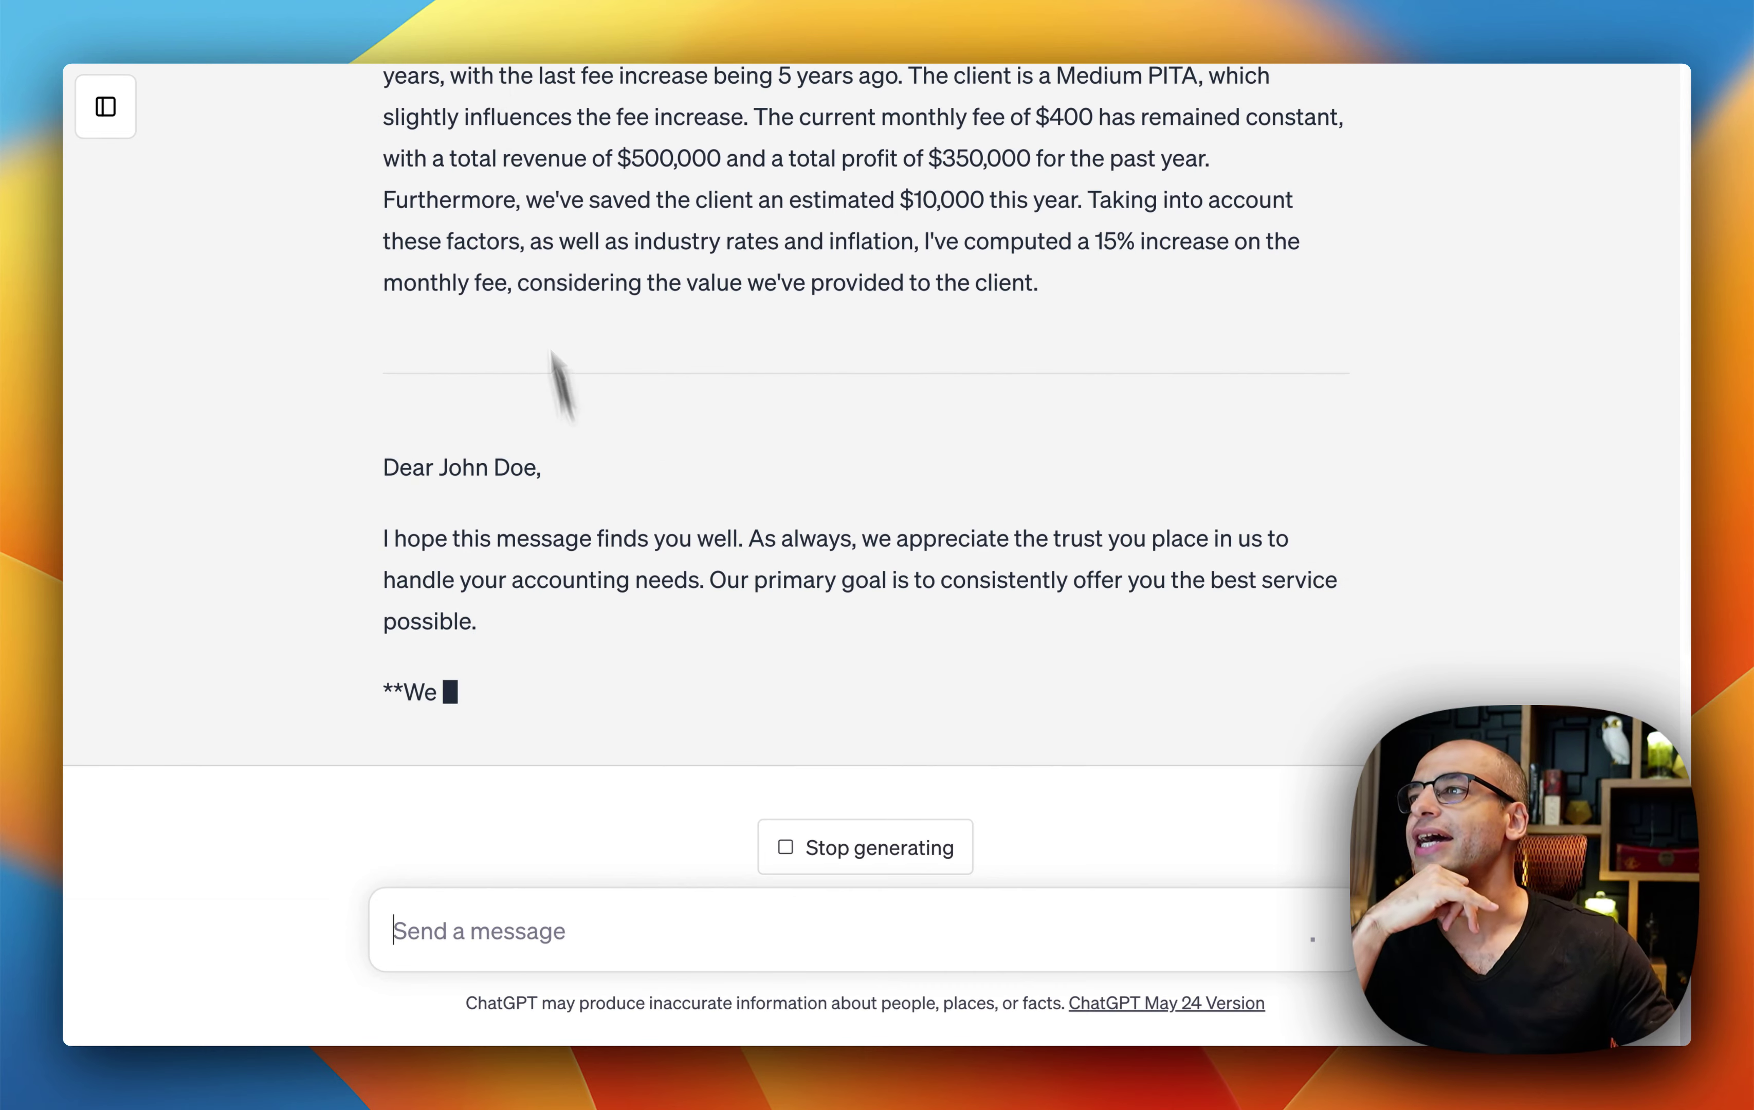
Read the generated note to the accountant and the client fee increase letter through to the signature
{"action": "scroll", "coordinate": [543, 176], "scroll_direction": "up", "scroll_amount": 3}
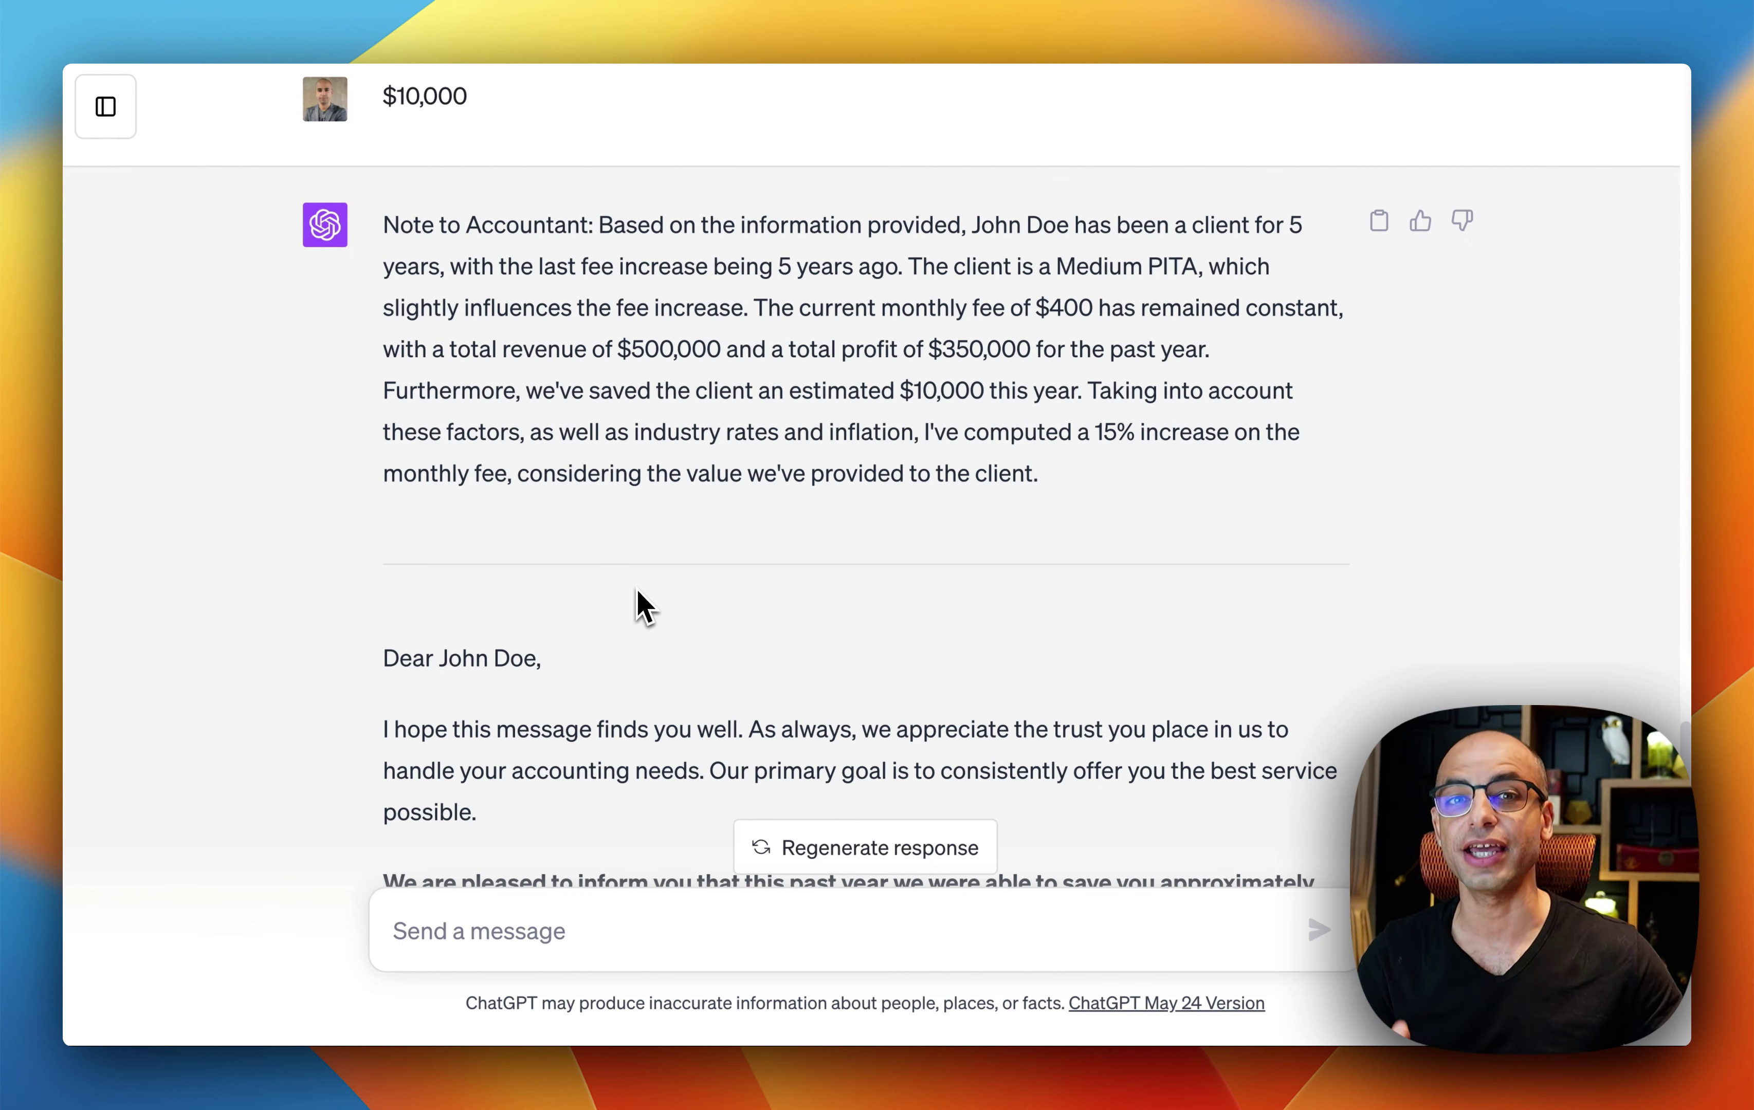
{"action": "scroll", "coordinate": [637, 603], "scroll_direction": "down", "scroll_amount": 3}
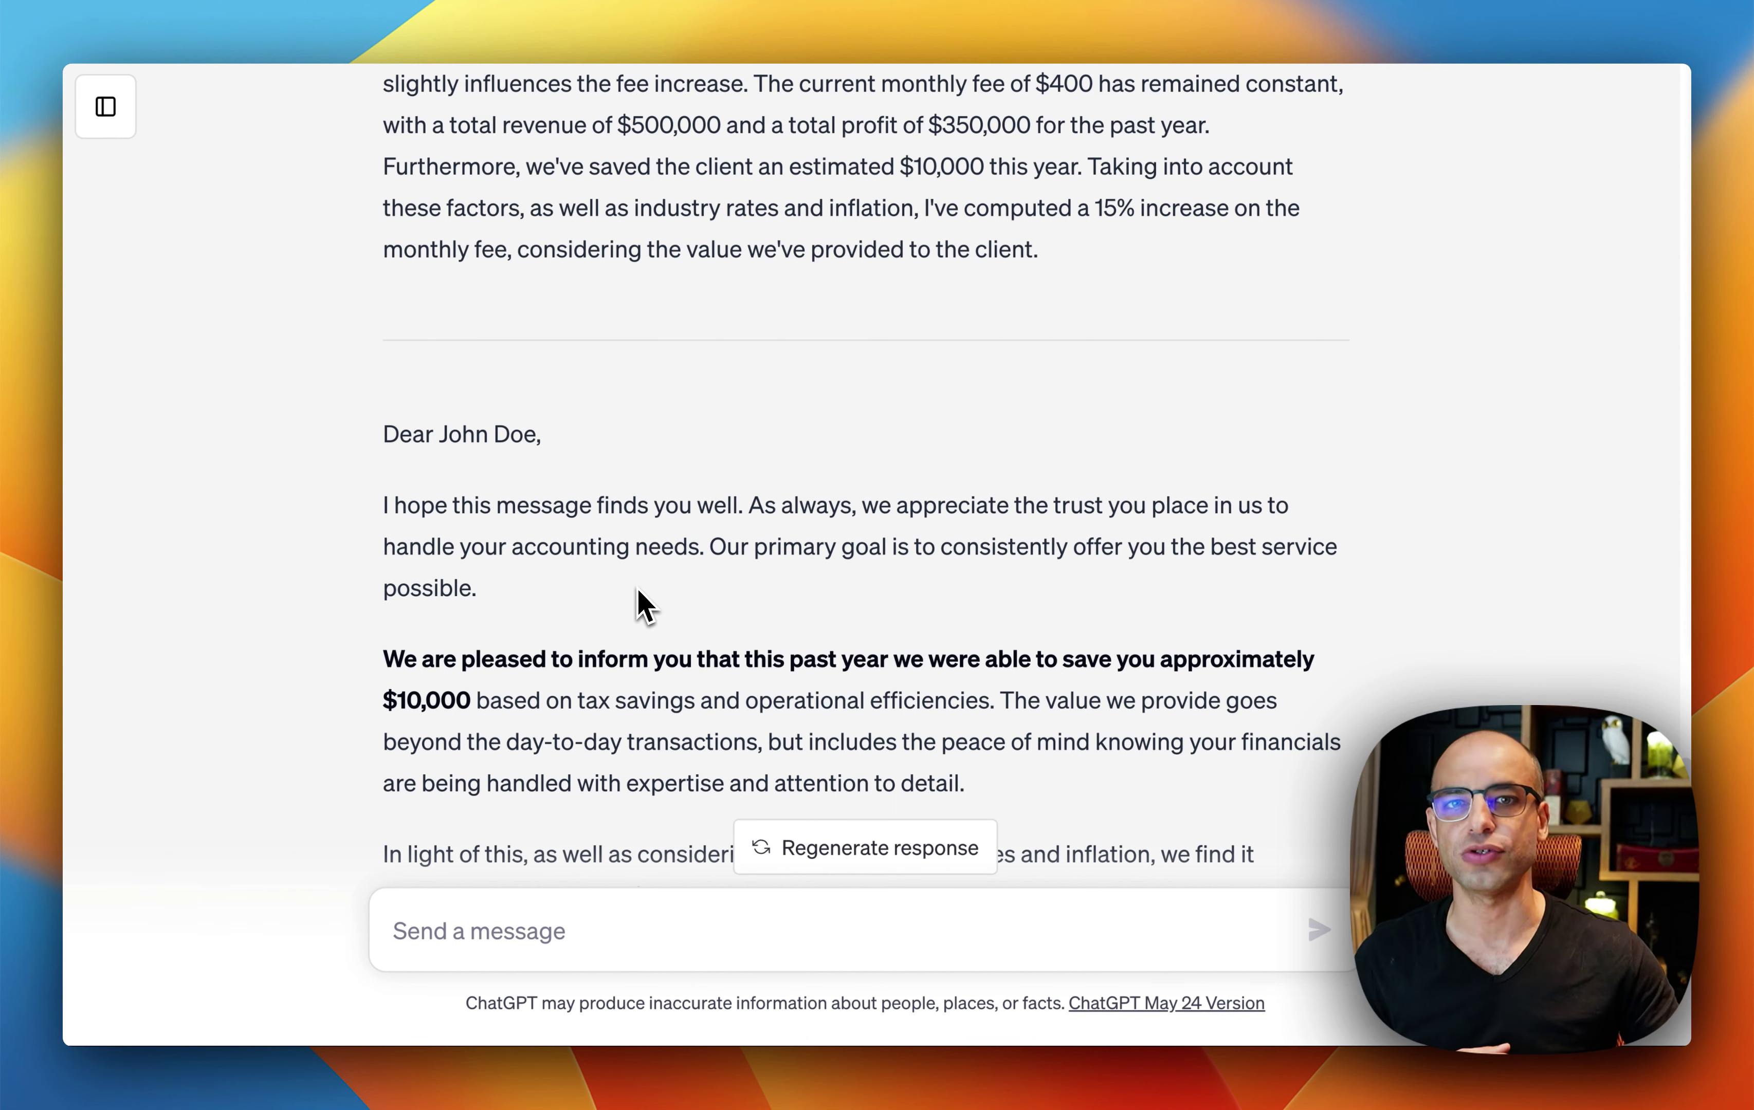
{"action": "scroll", "coordinate": [638, 604], "scroll_direction": "down", "scroll_amount": 4}
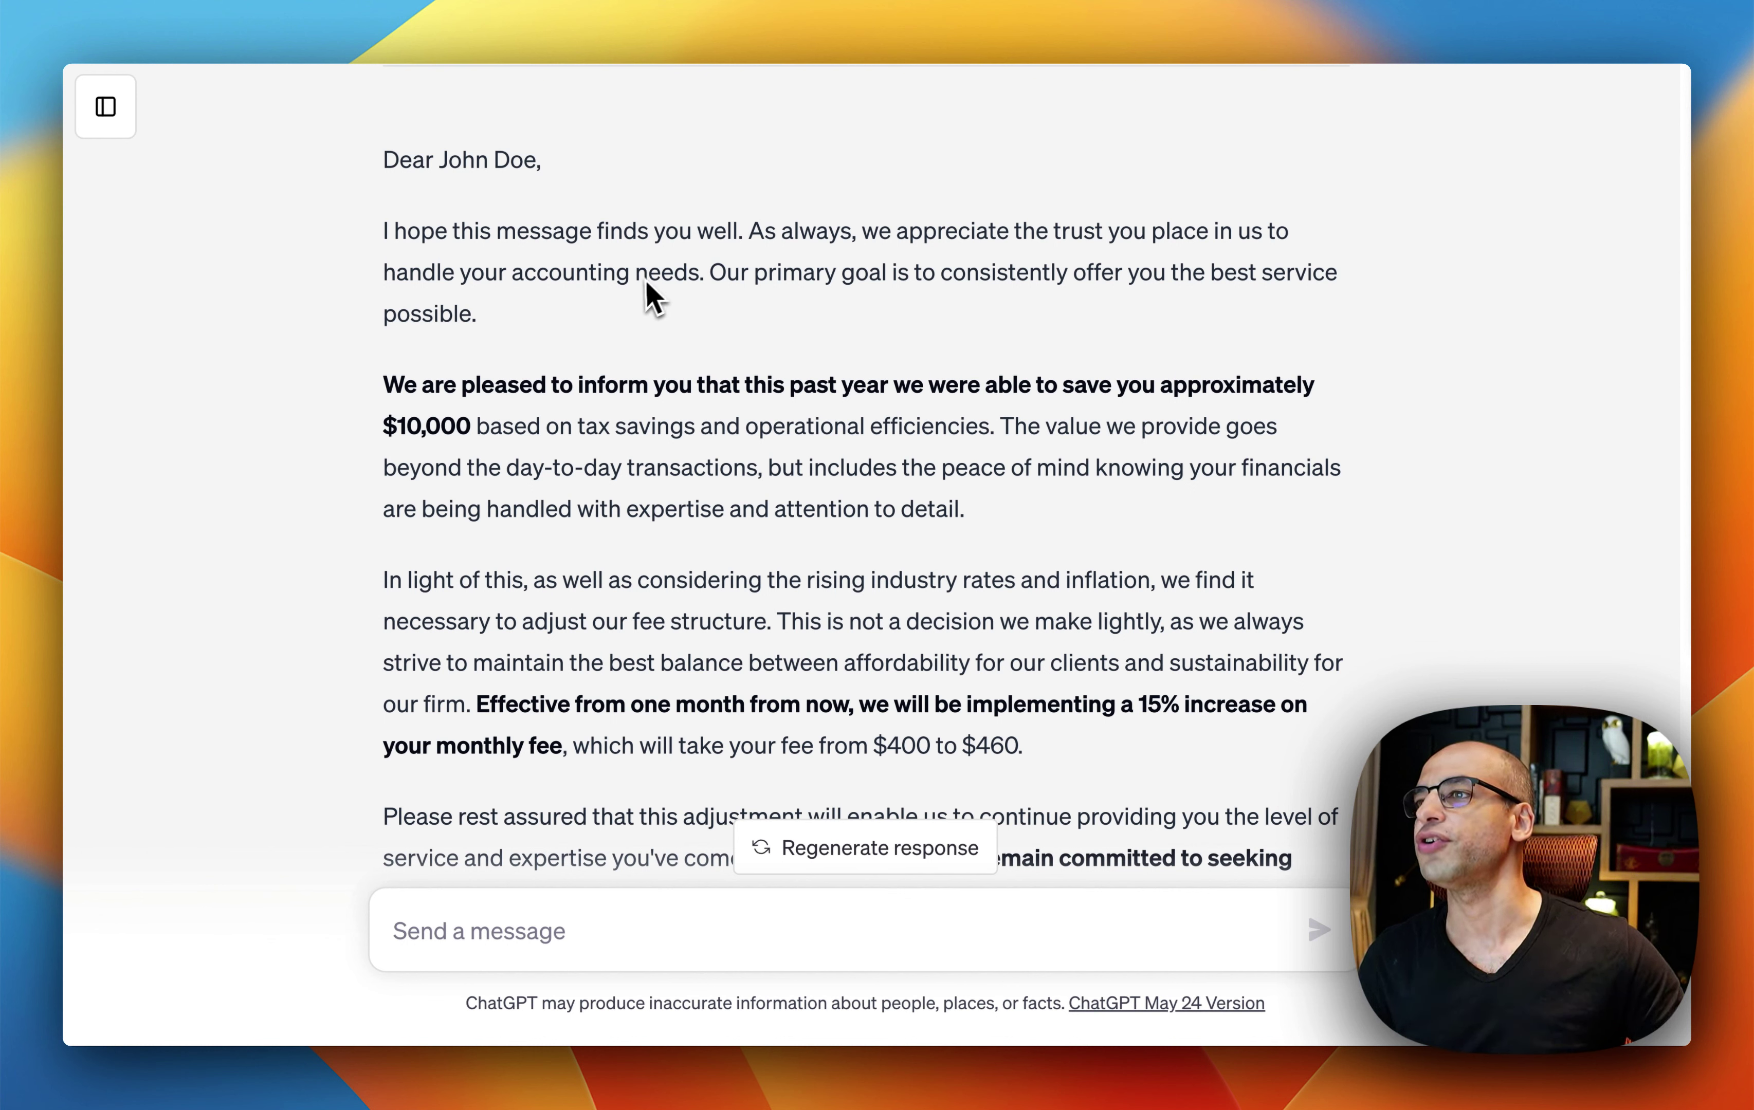
{"action": "scroll", "coordinate": [845, 342], "scroll_direction": "down", "scroll_amount": 1}
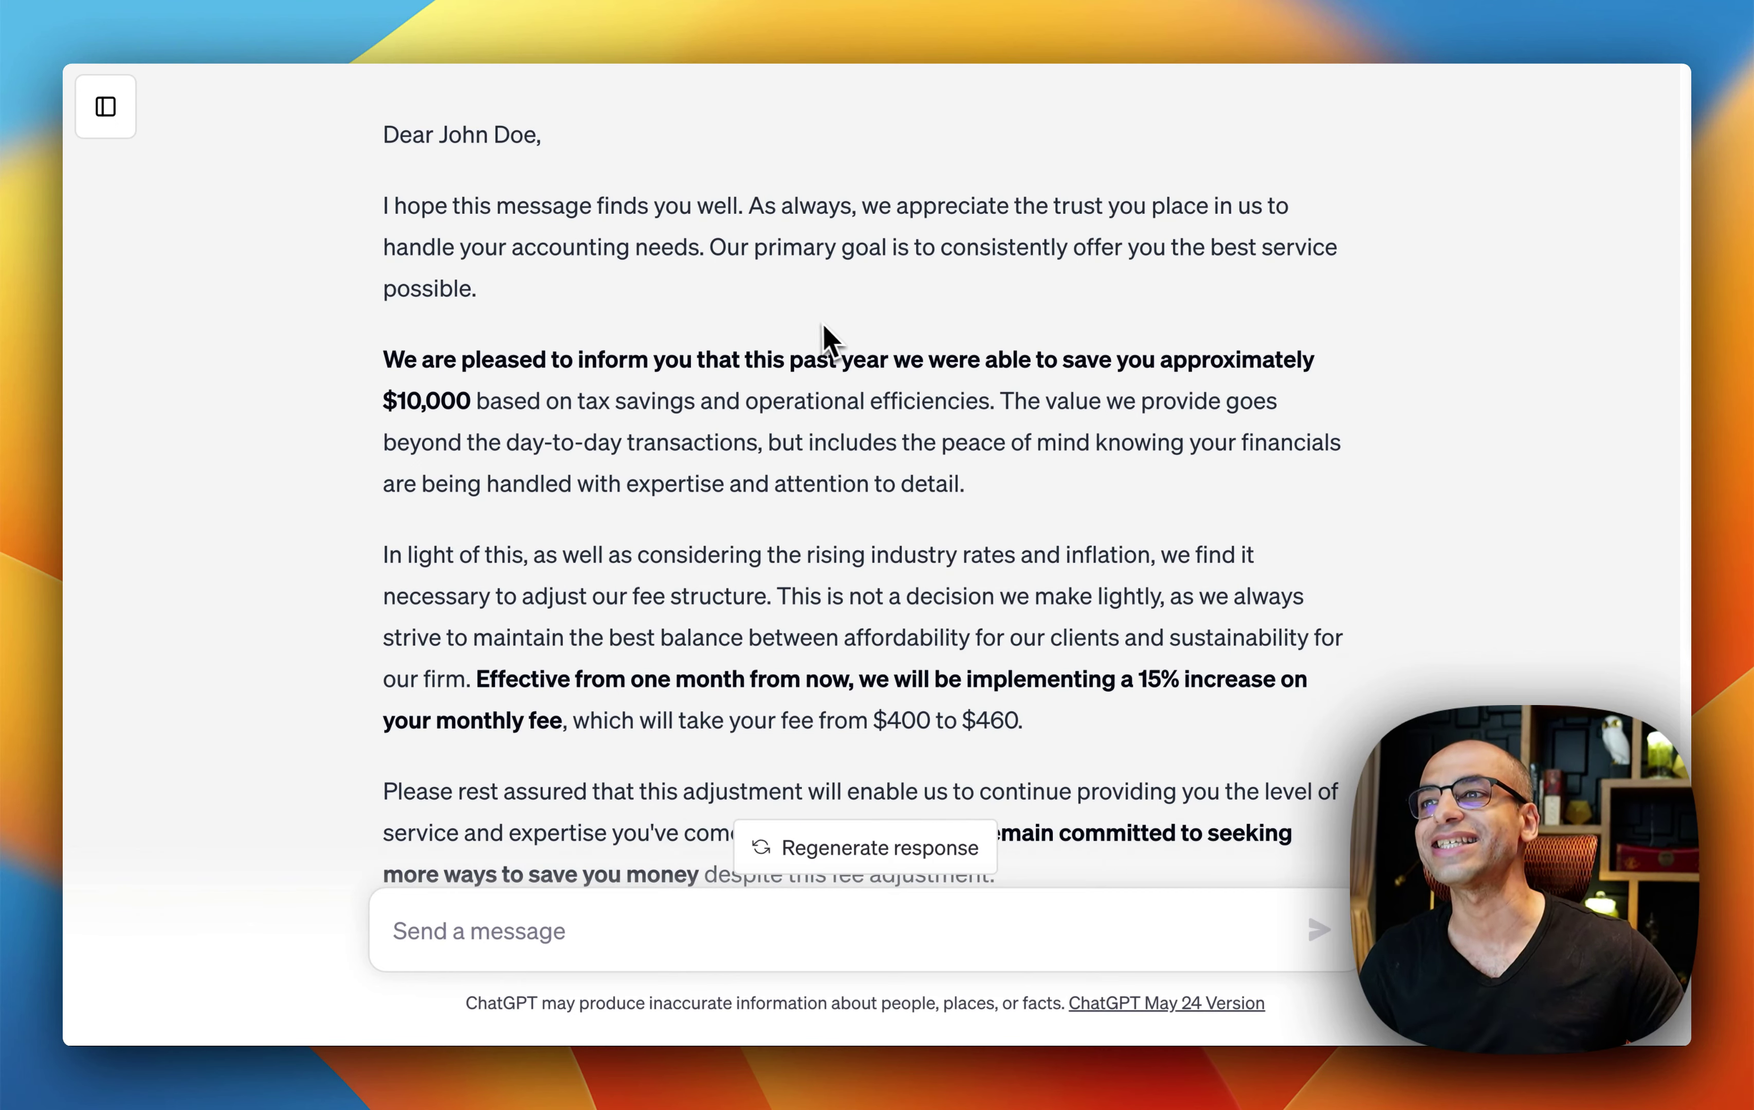
{"action": "scroll", "coordinate": [646, 382], "scroll_direction": "down", "scroll_amount": 5}
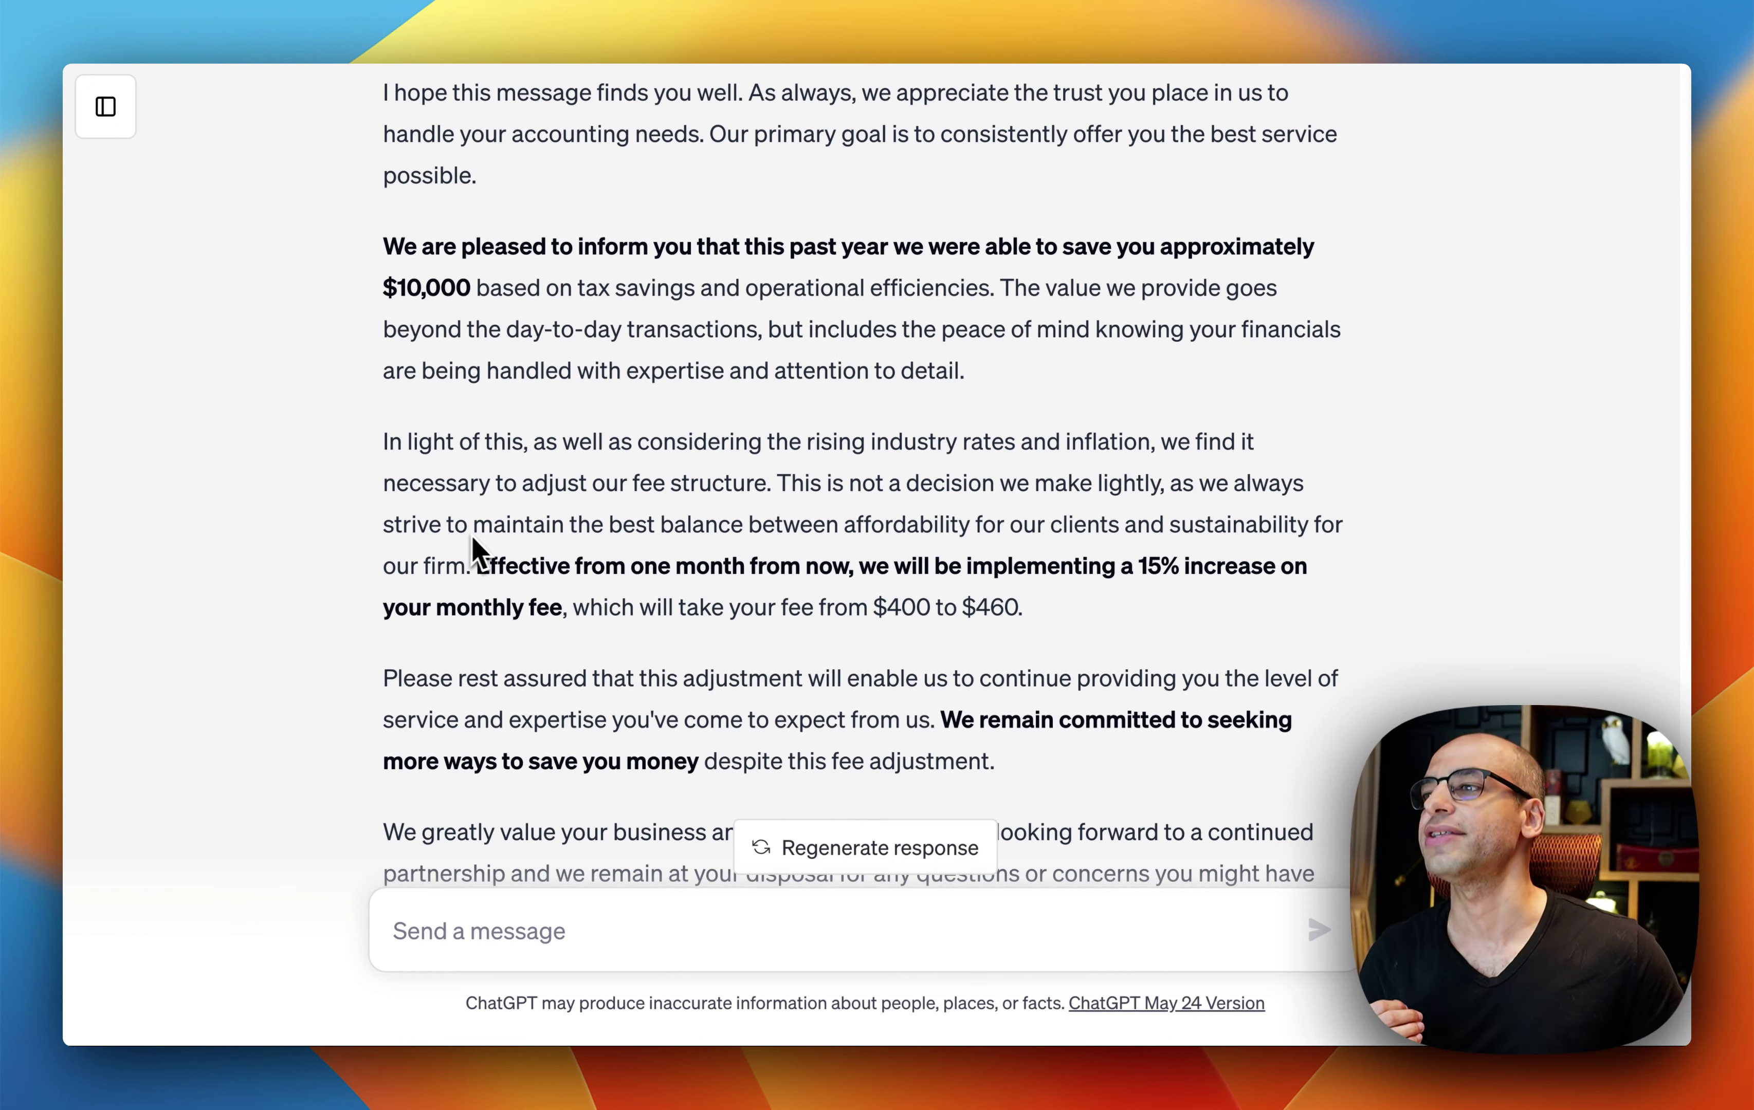
{"action": "scroll", "coordinate": [688, 542], "scroll_direction": "down", "scroll_amount": 1}
{"action": "scroll", "coordinate": [689, 556], "scroll_direction": "down", "scroll_amount": 3}
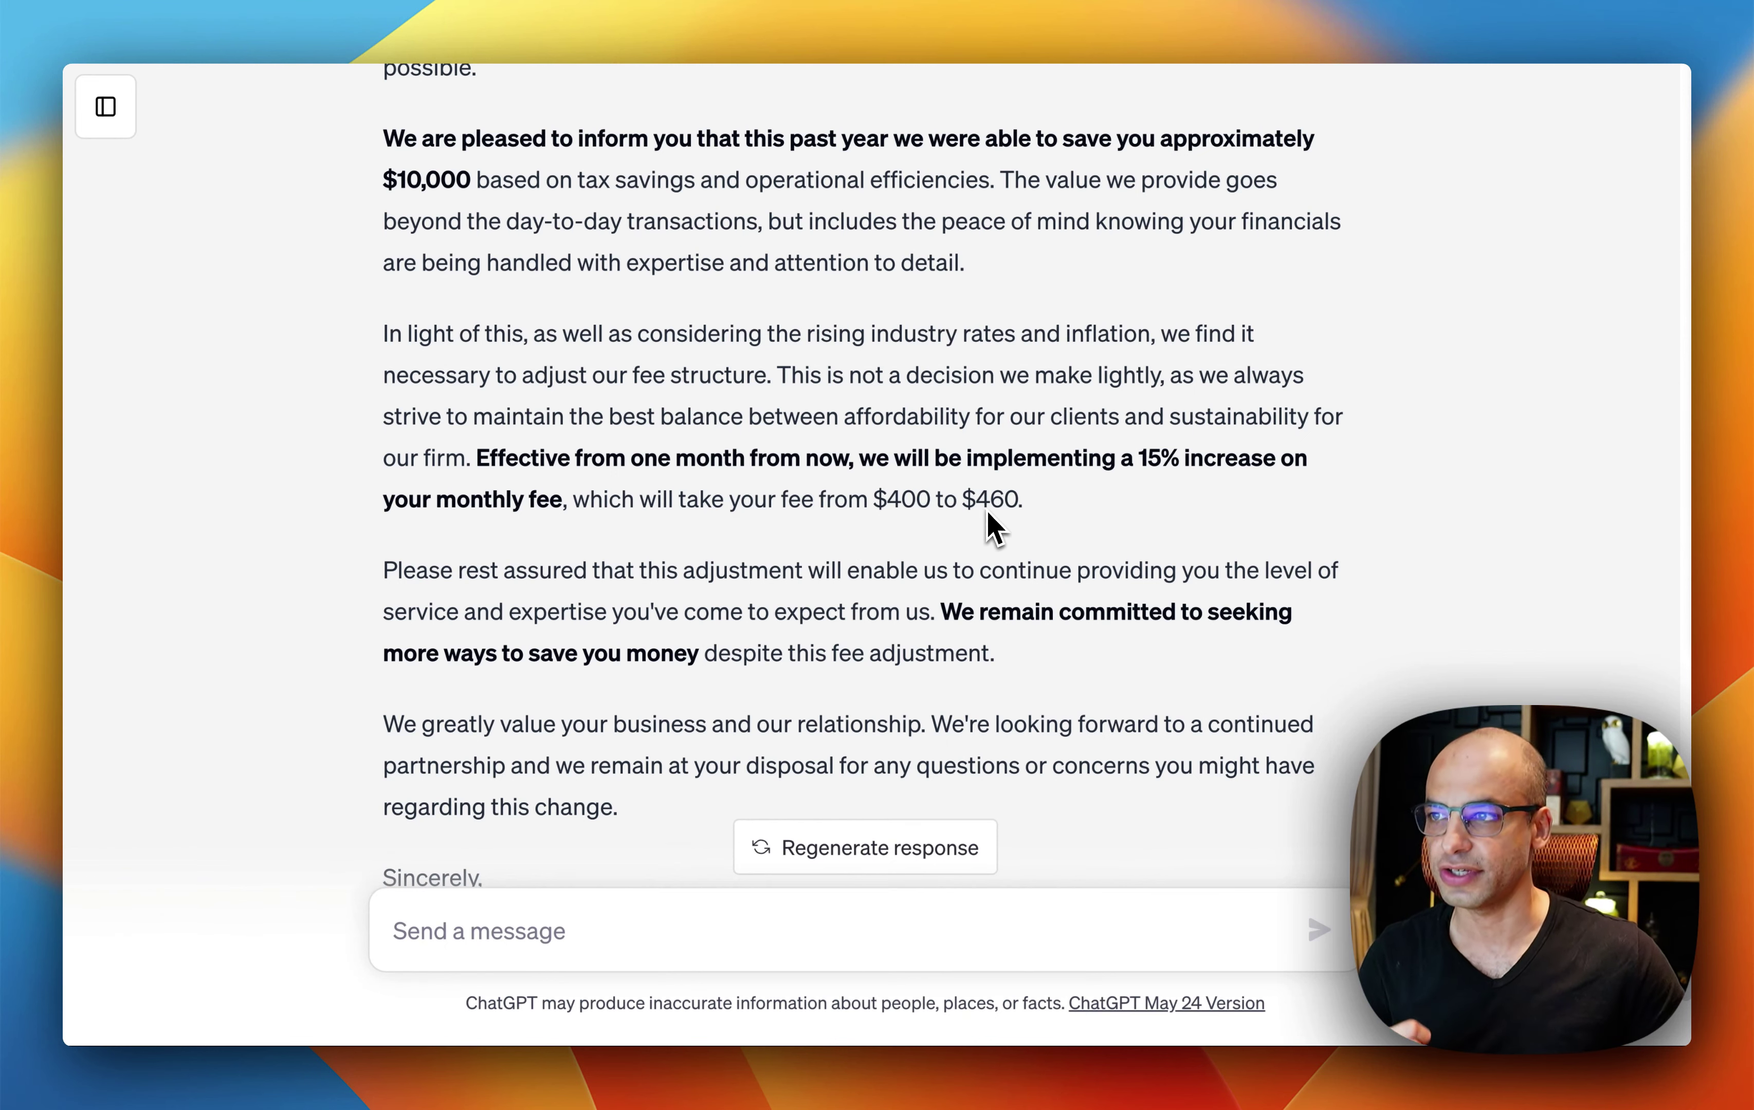
{"action": "scroll", "coordinate": [458, 595], "scroll_direction": "down", "scroll_amount": 2}
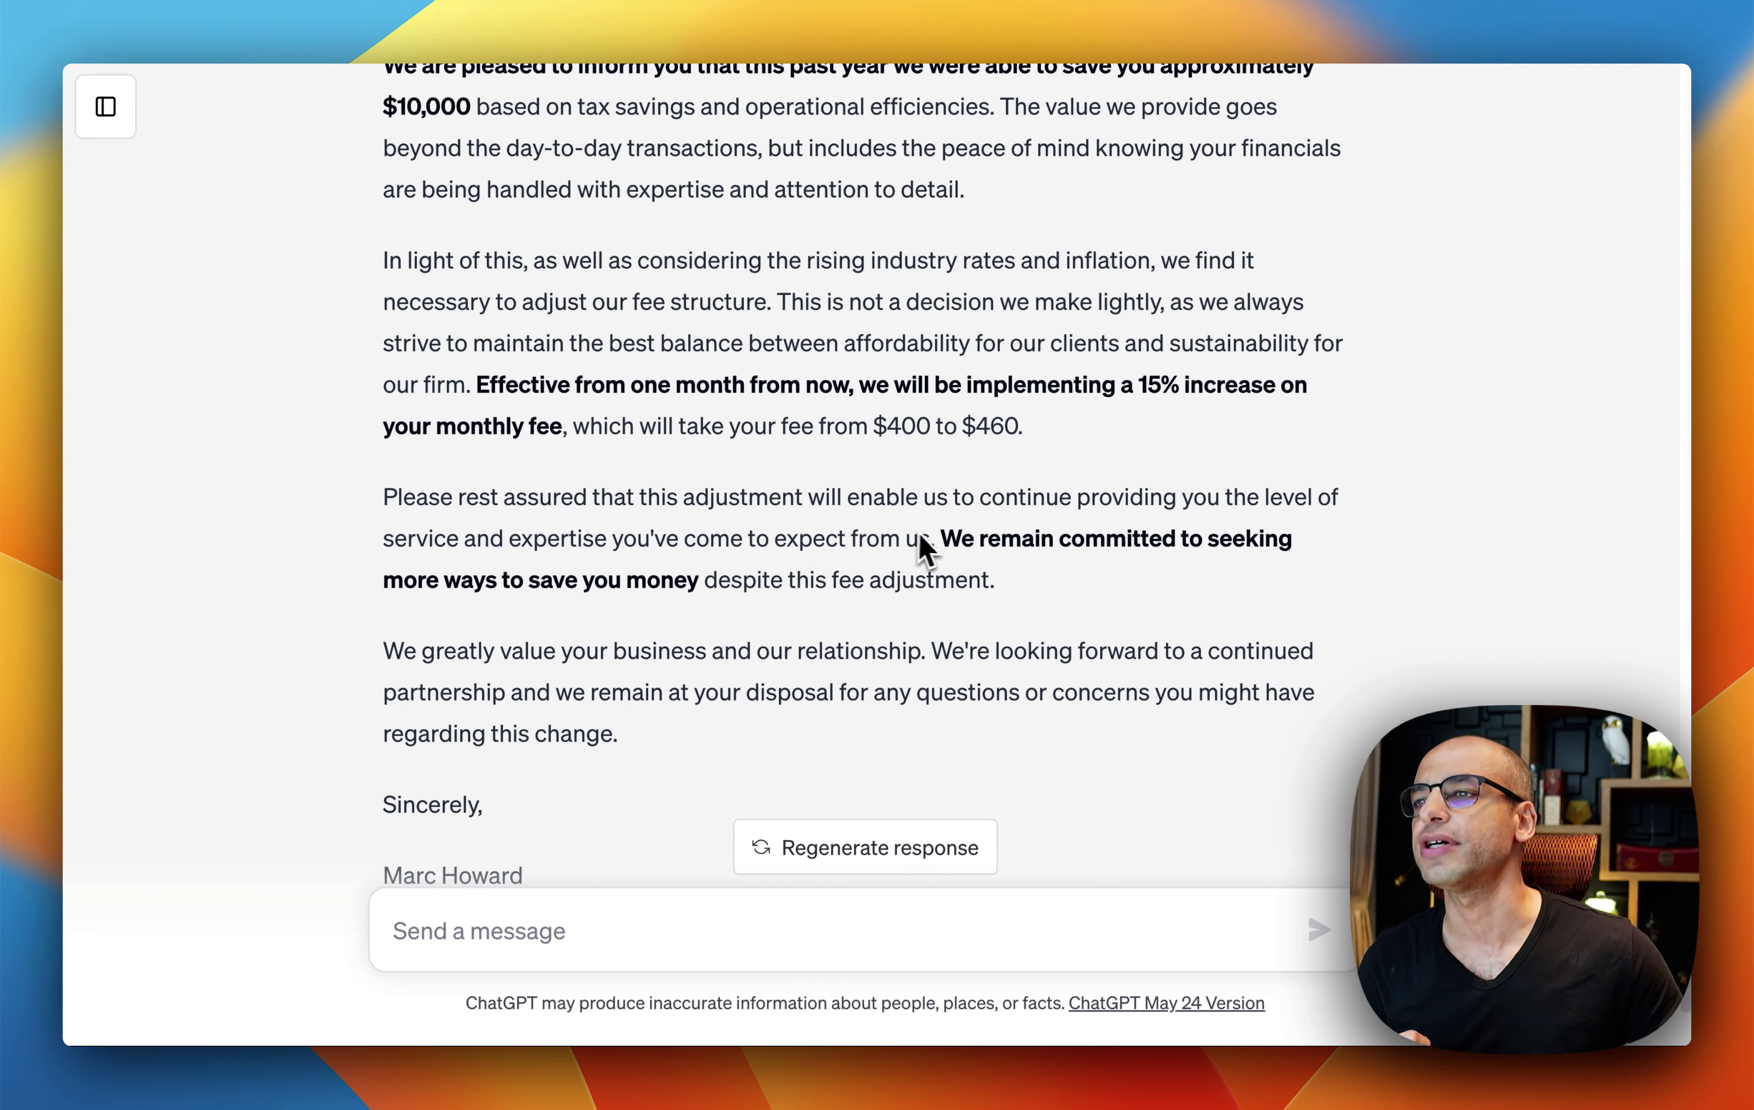
{"action": "scroll", "coordinate": [529, 569], "scroll_direction": "down", "scroll_amount": 1}
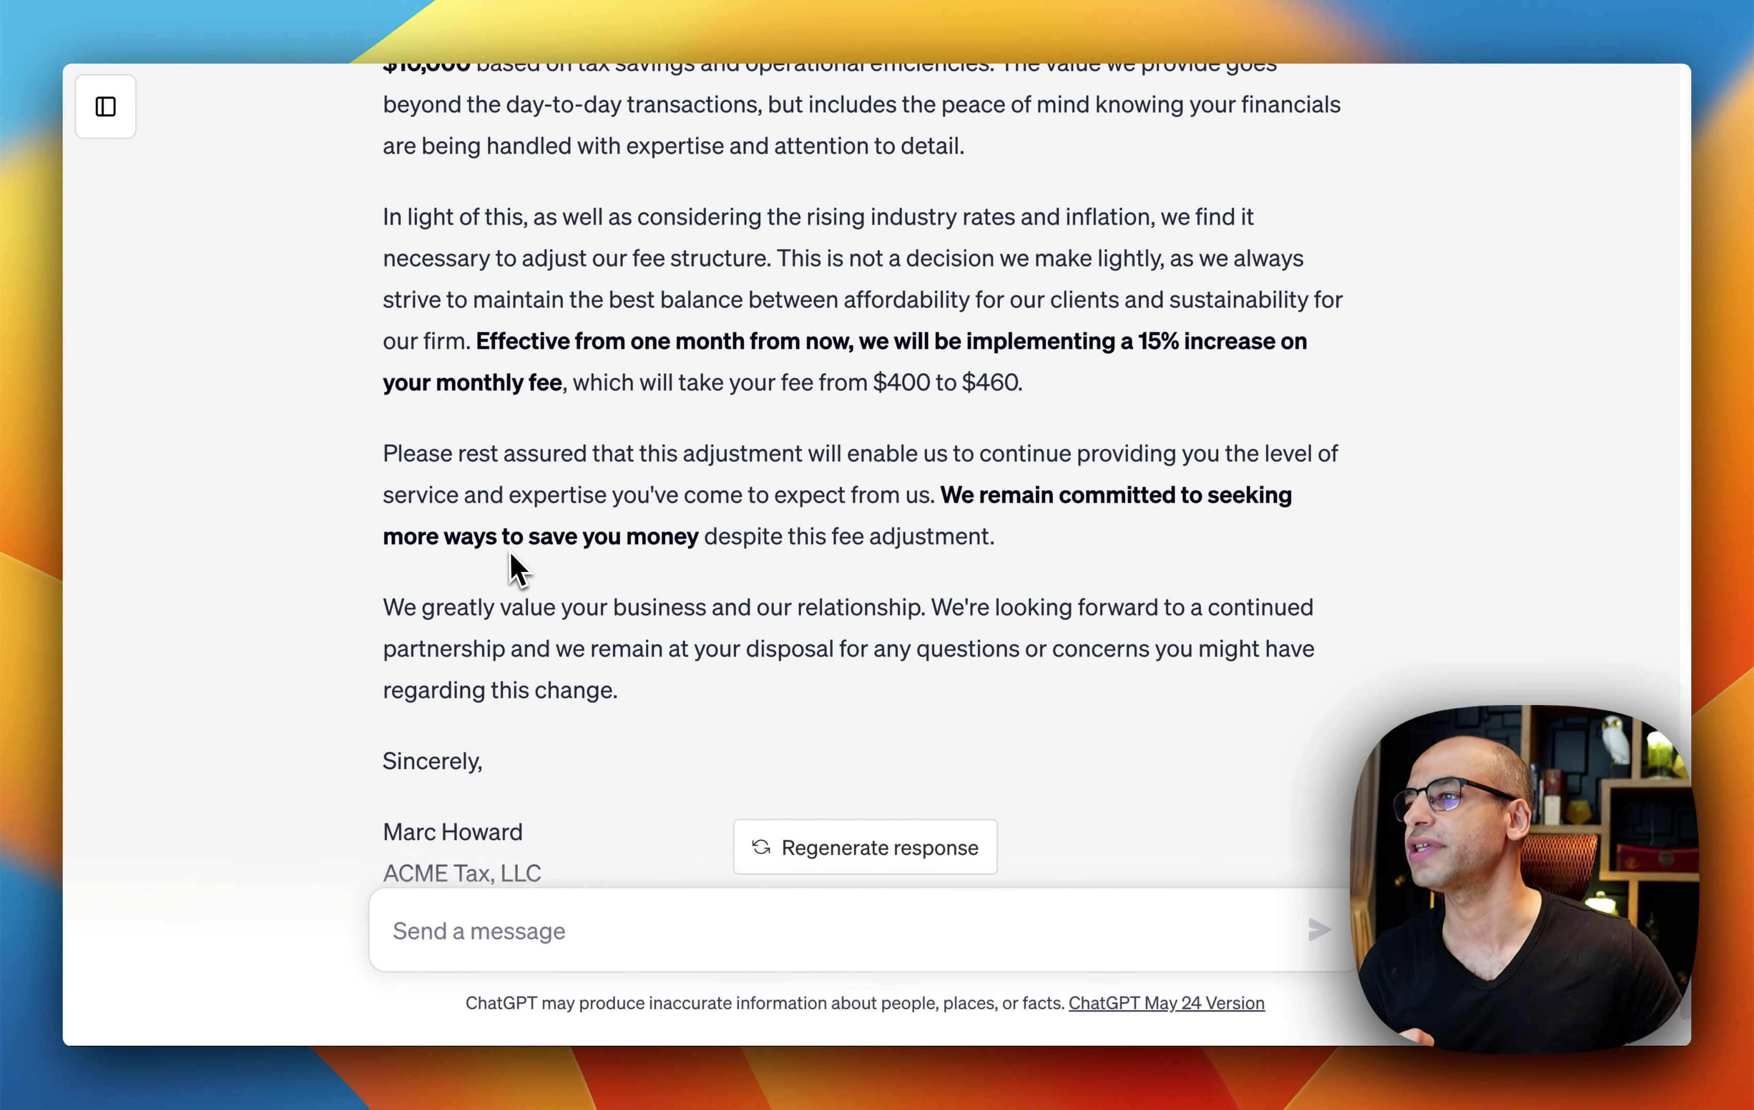
{"action": "scroll", "coordinate": [897, 513], "scroll_direction": "down", "scroll_amount": 1}
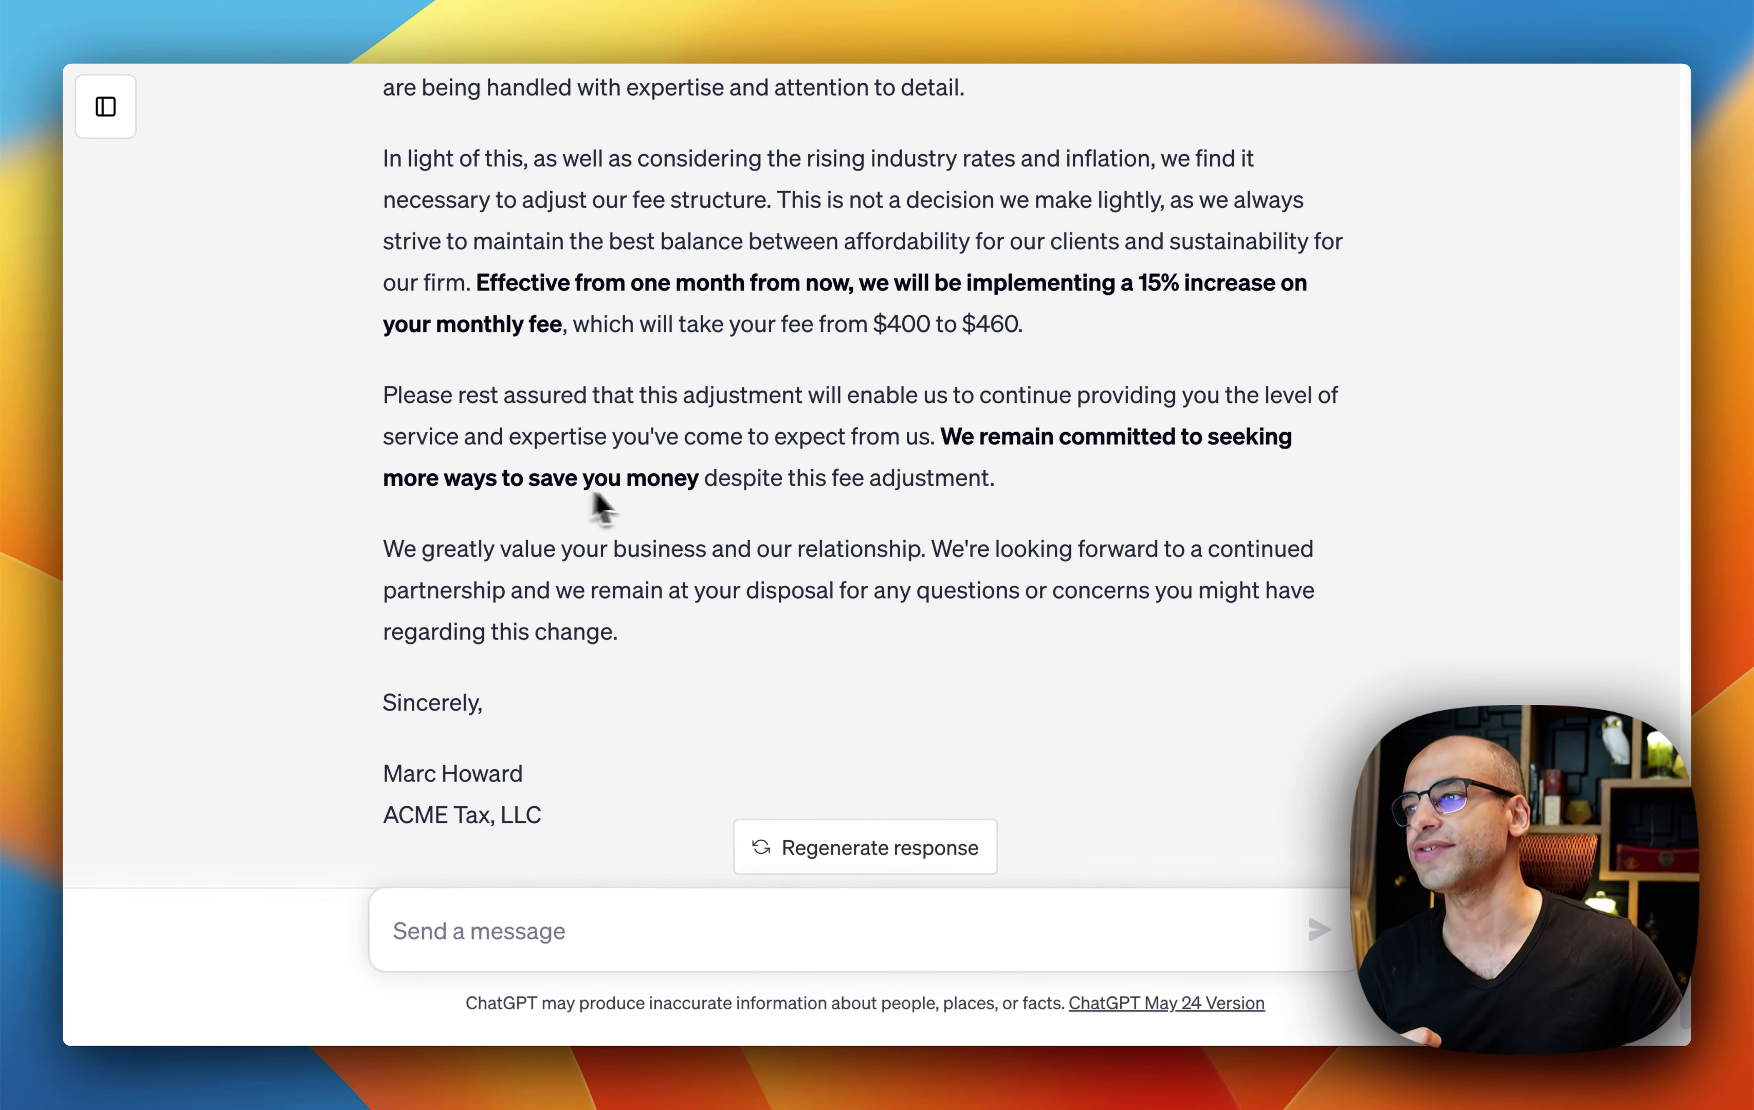
{"action": "scroll", "coordinate": [757, 499], "scroll_direction": "down", "scroll_amount": 1}
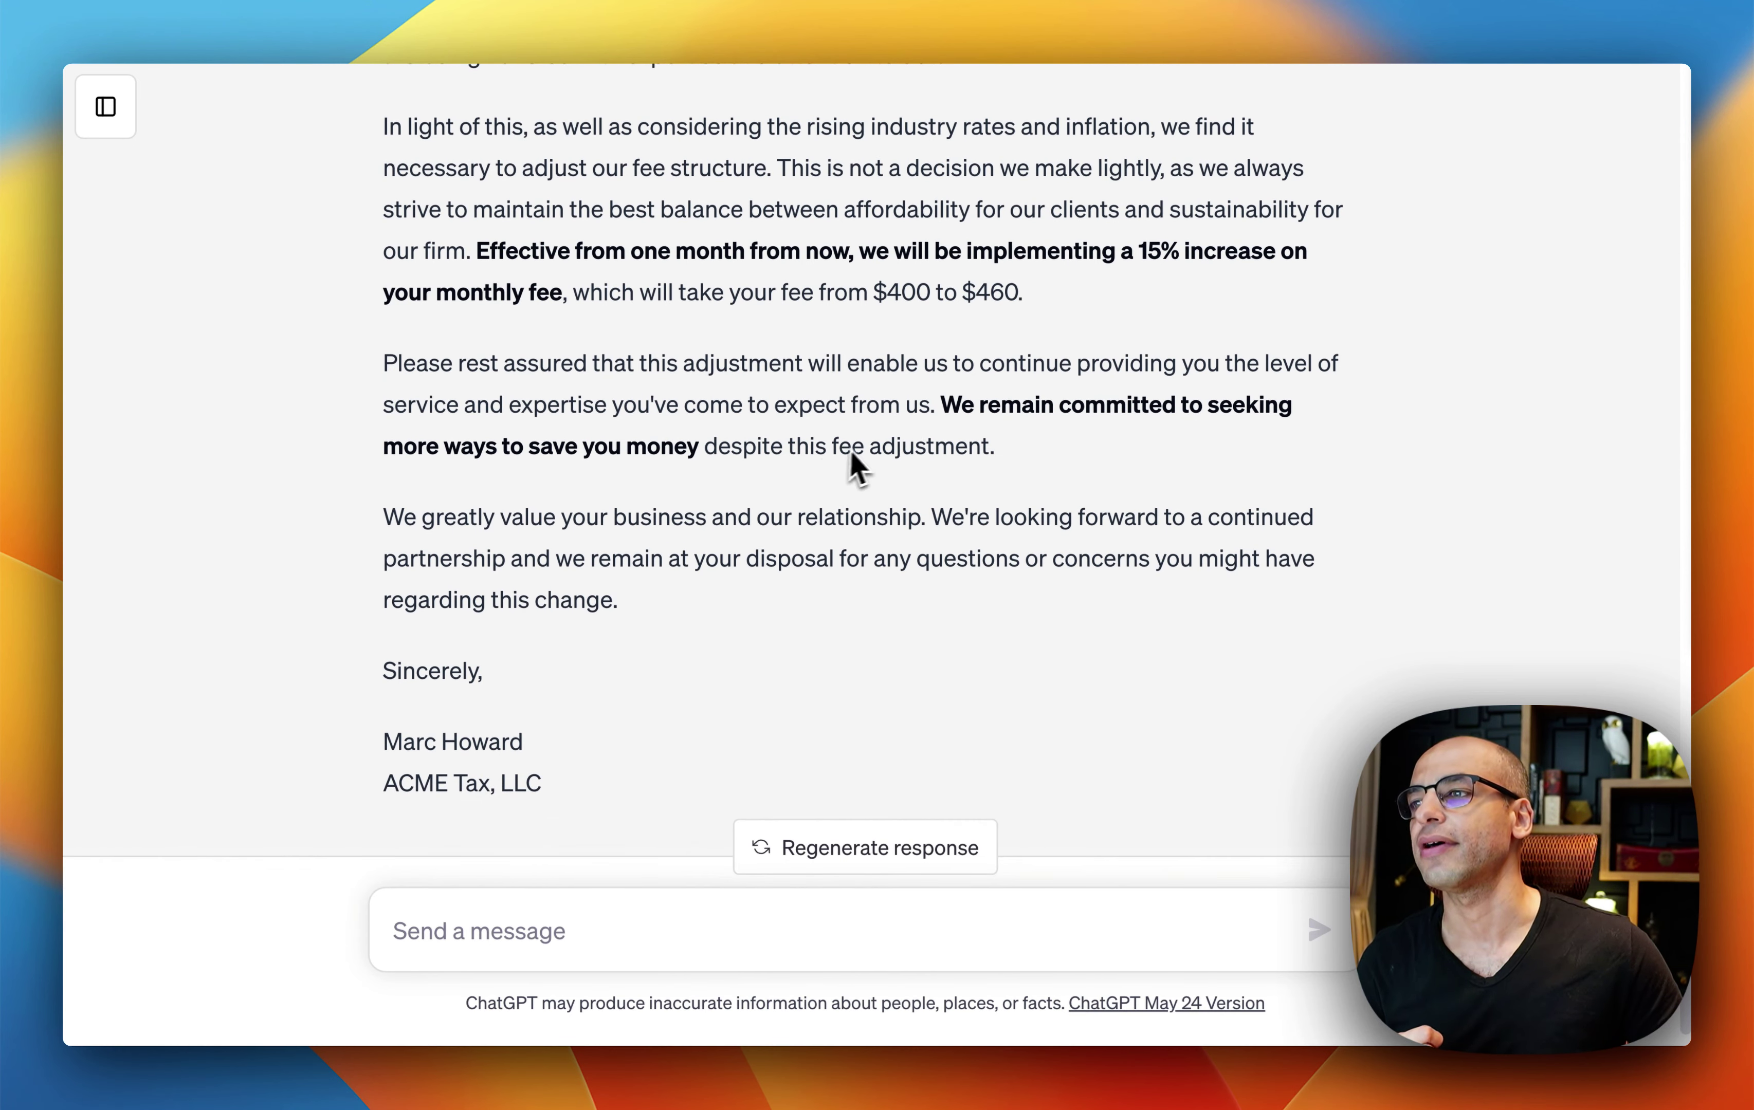
{"action": "scroll", "coordinate": [867, 464], "scroll_direction": "down", "scroll_amount": 1}
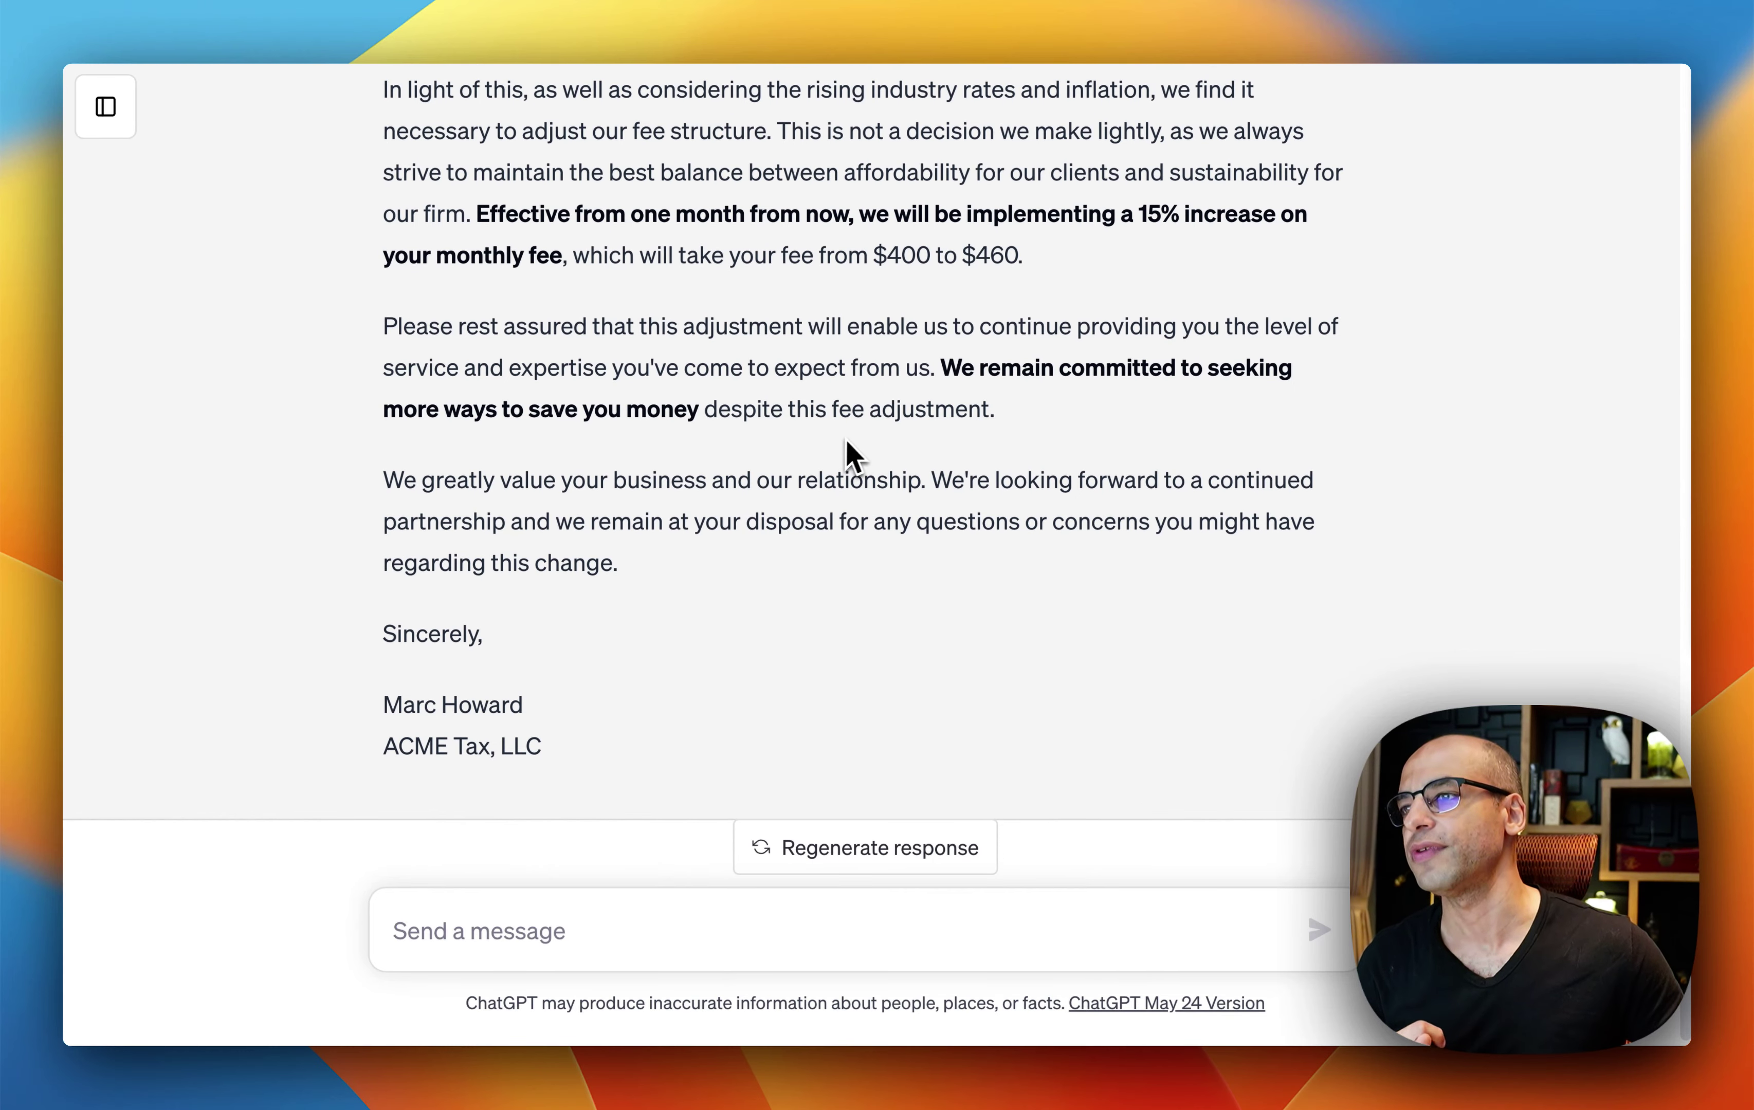
{"action": "scroll", "coordinate": [852, 455], "scroll_direction": "down", "scroll_amount": 1}
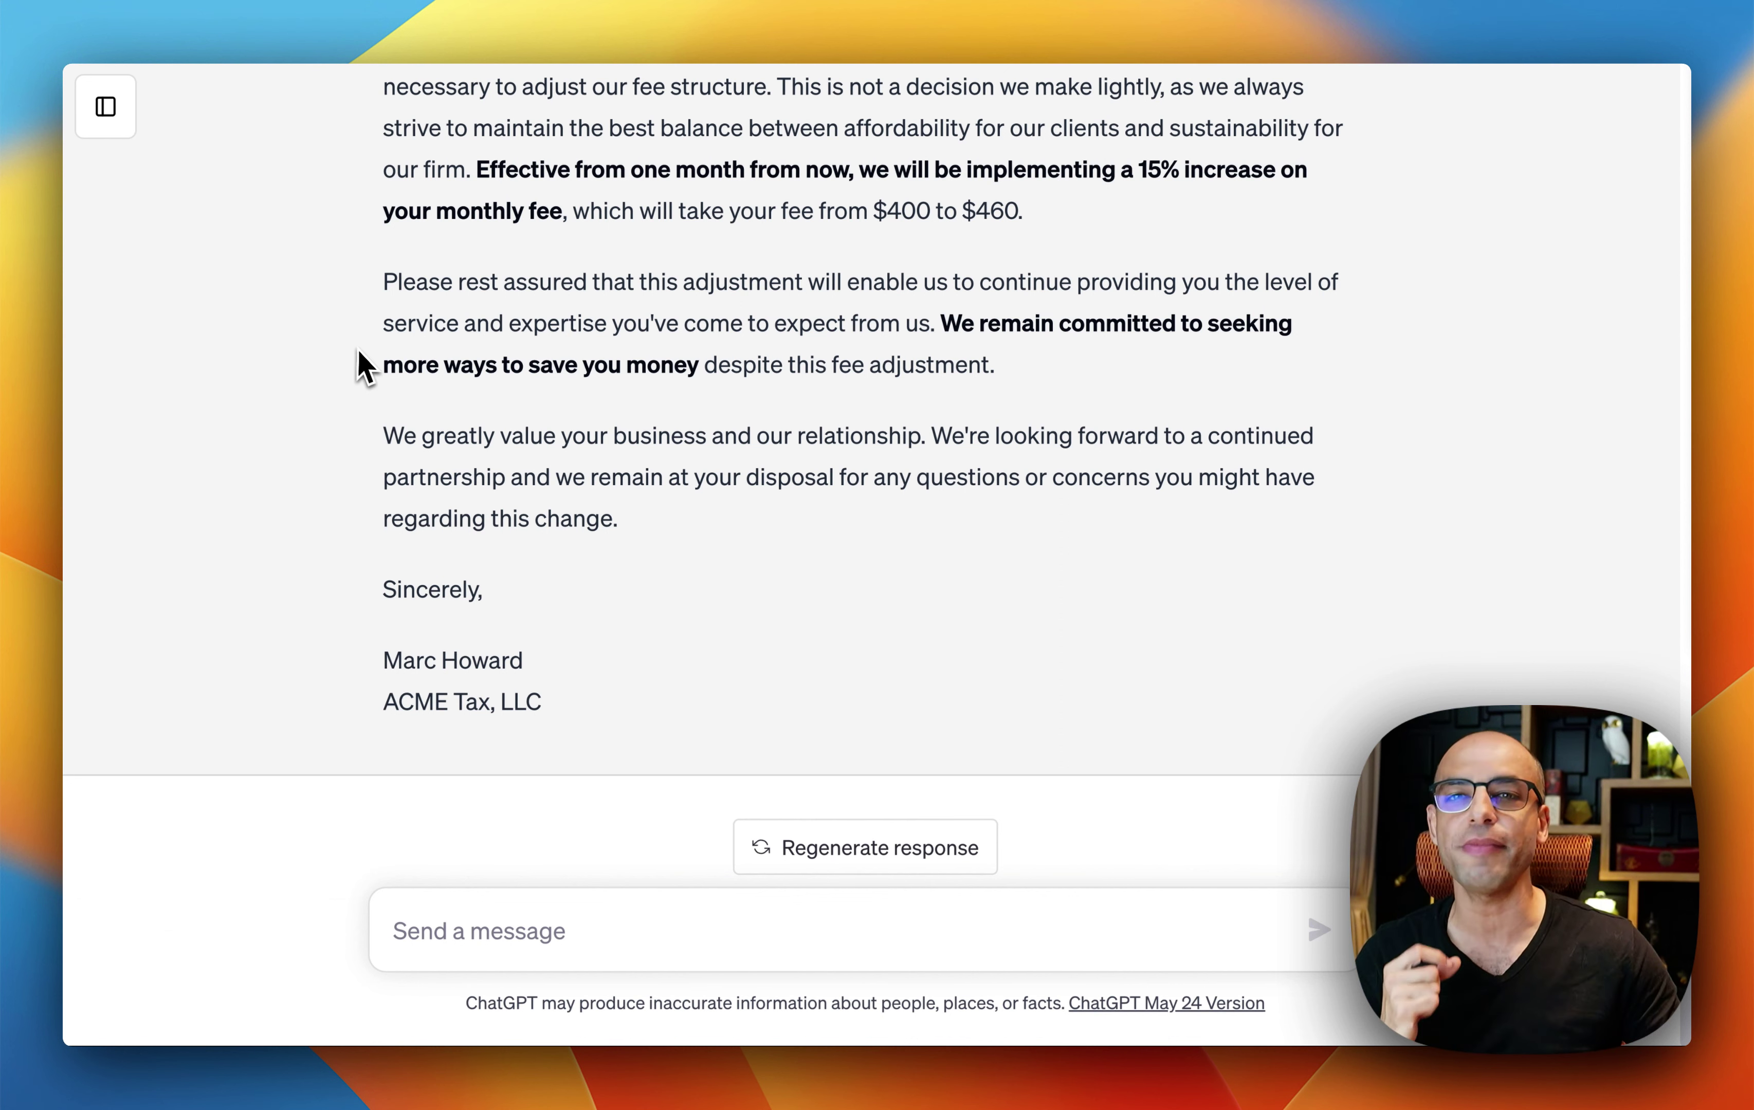
Go back to the original Fee-Increase-GPT prompt at the start of the conversation and skim its criteria and computation rules
{"action": "scroll", "coordinate": [457, 405], "scroll_direction": "up", "scroll_amount": 5}
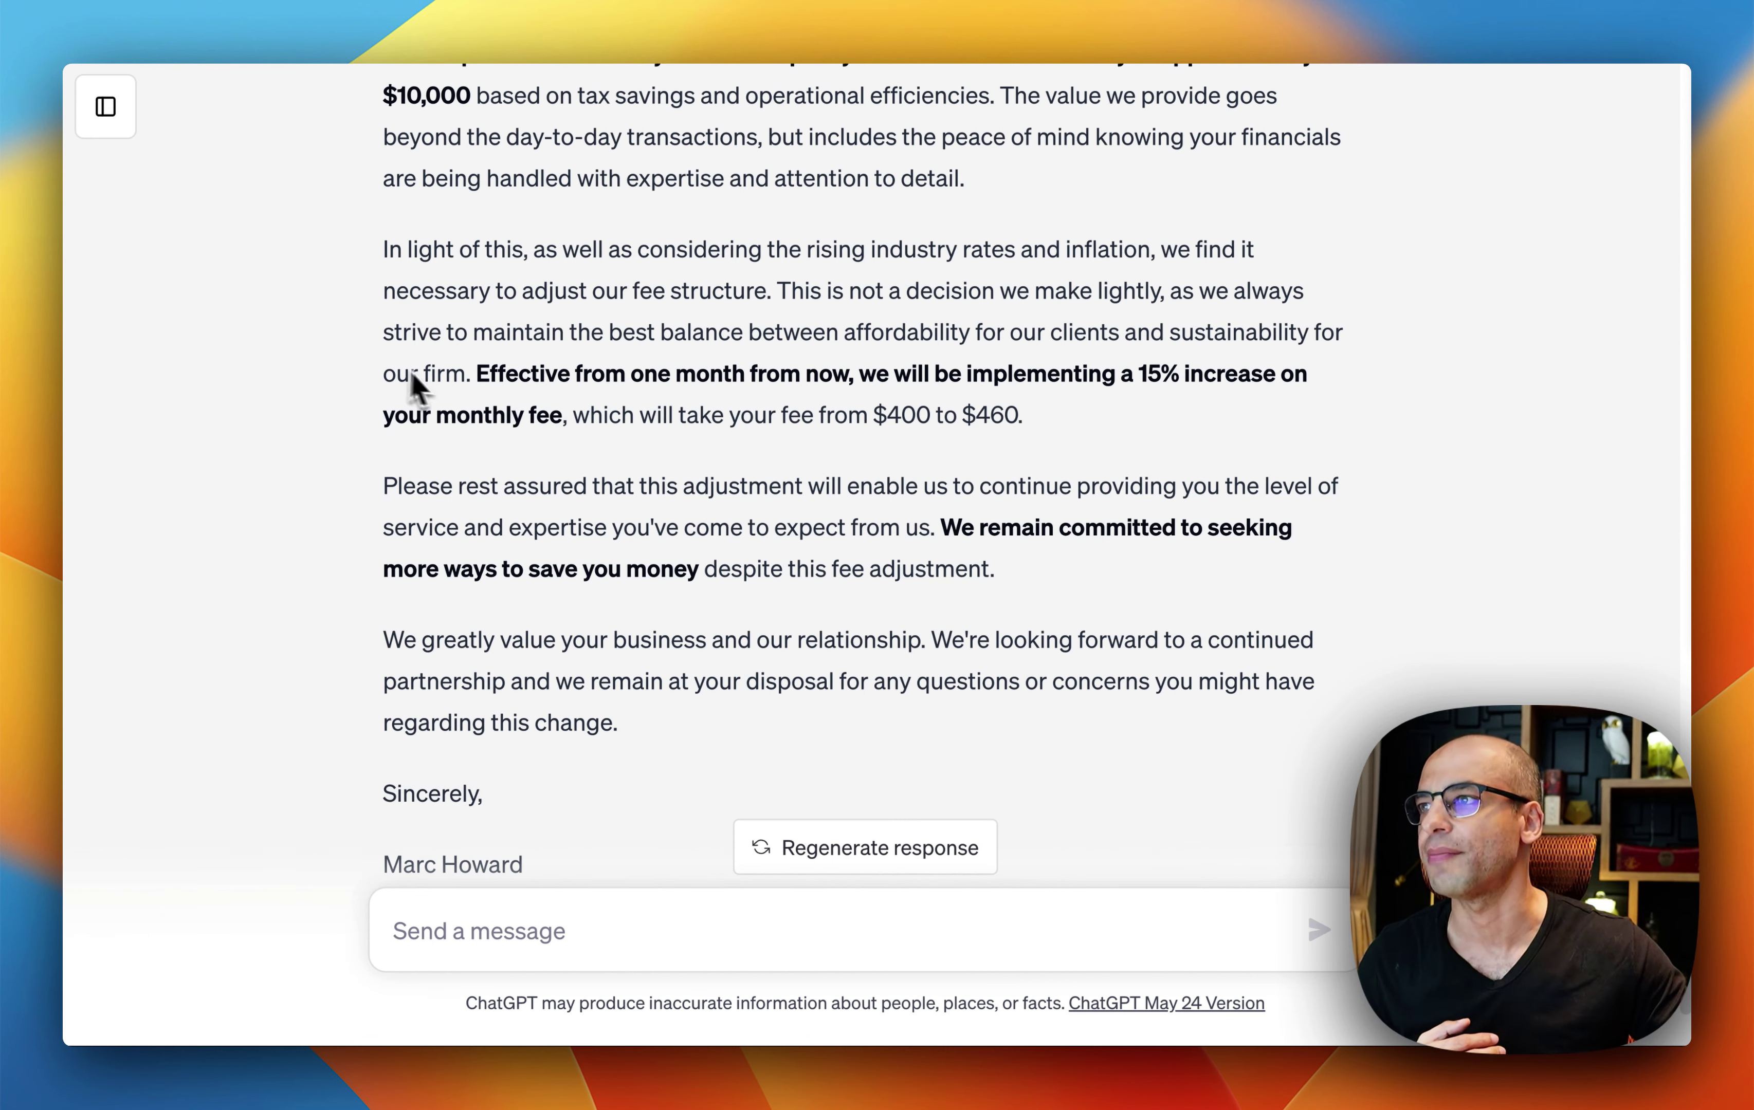
{"action": "scroll", "coordinate": [459, 415], "scroll_direction": "up", "scroll_amount": 15}
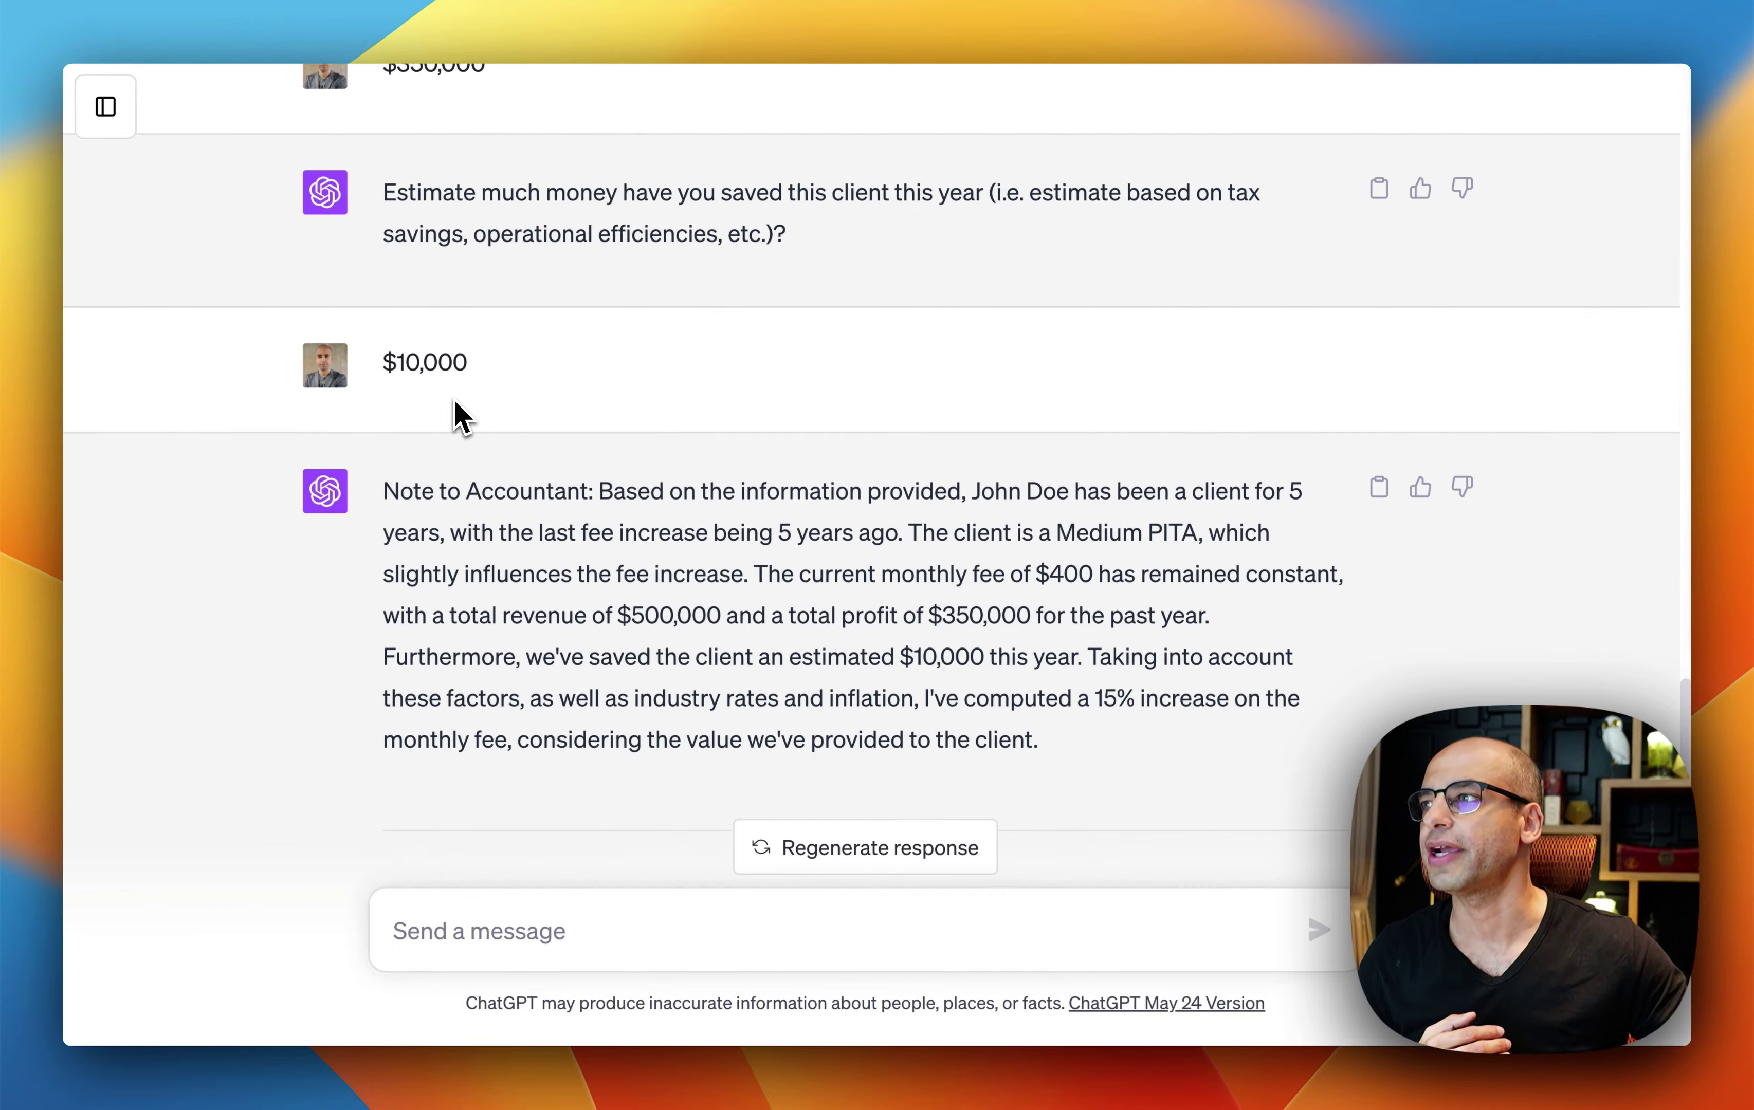
{"action": "scroll", "coordinate": [455, 402], "scroll_direction": "up", "scroll_amount": 15}
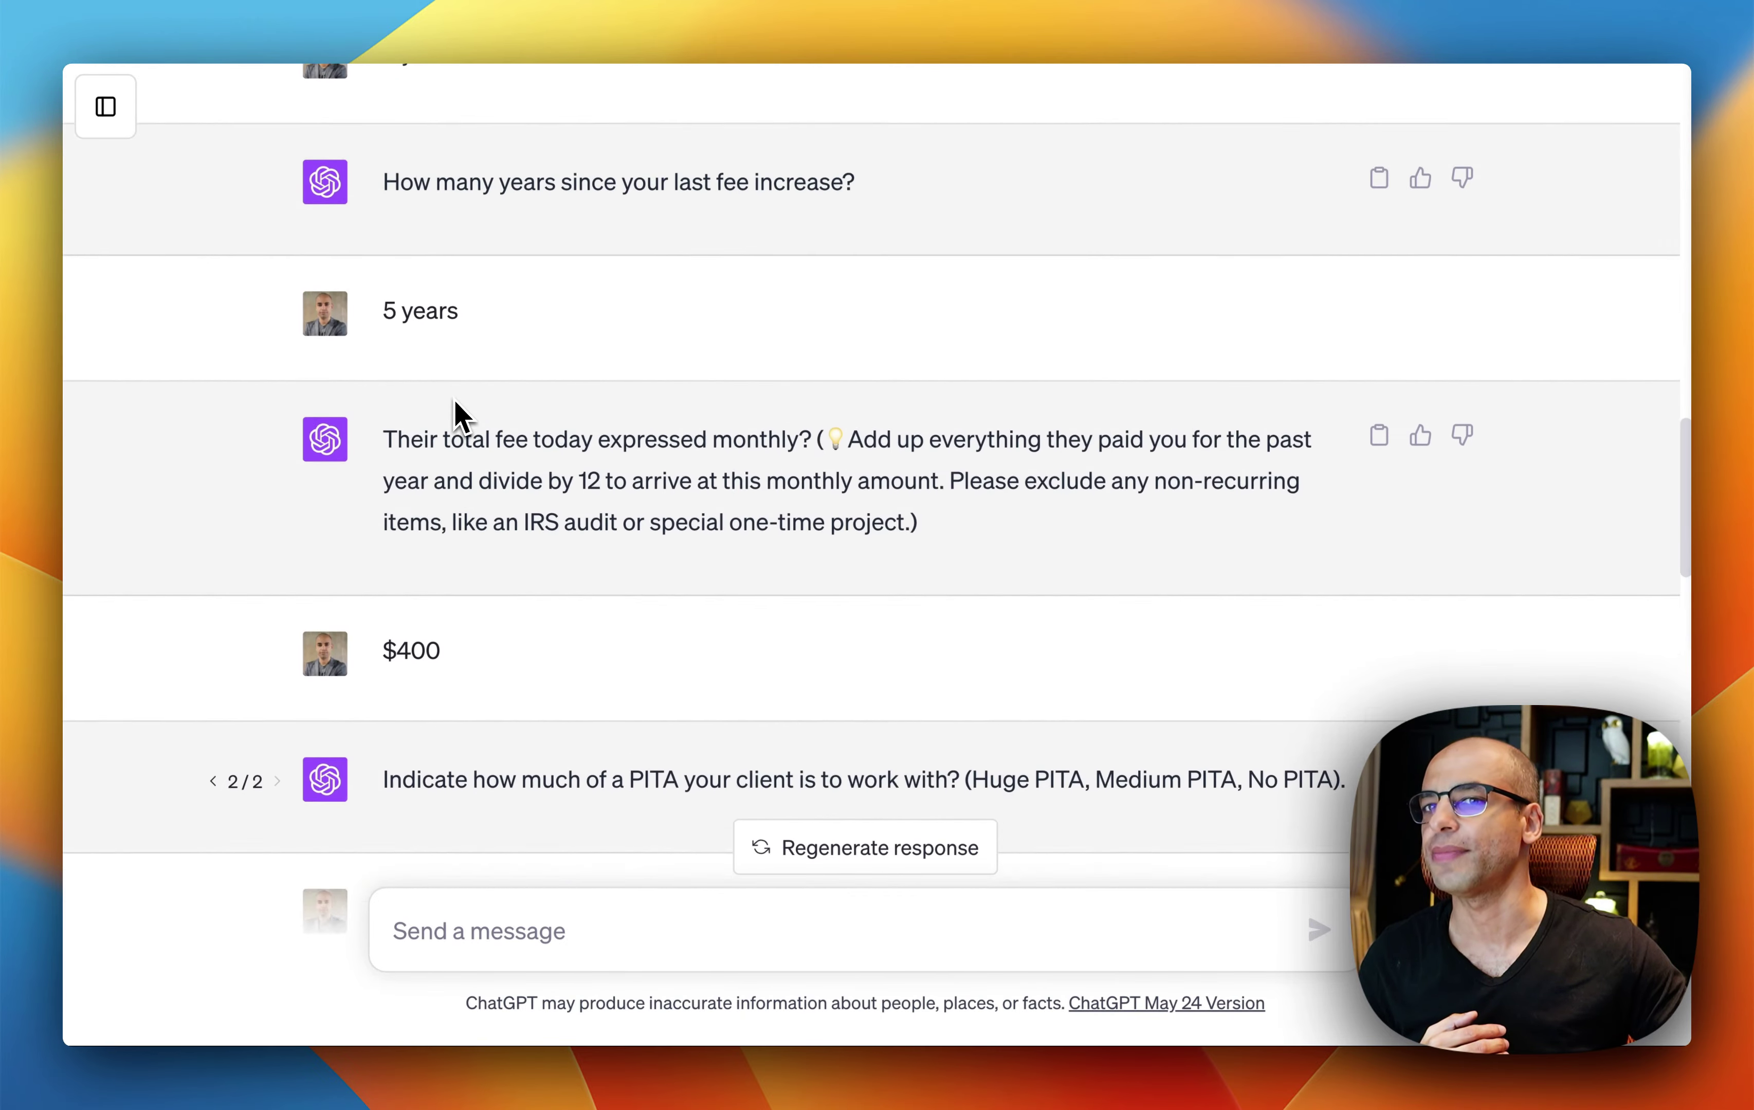
{"action": "scroll", "coordinate": [461, 415], "scroll_direction": "up", "scroll_amount": 20}
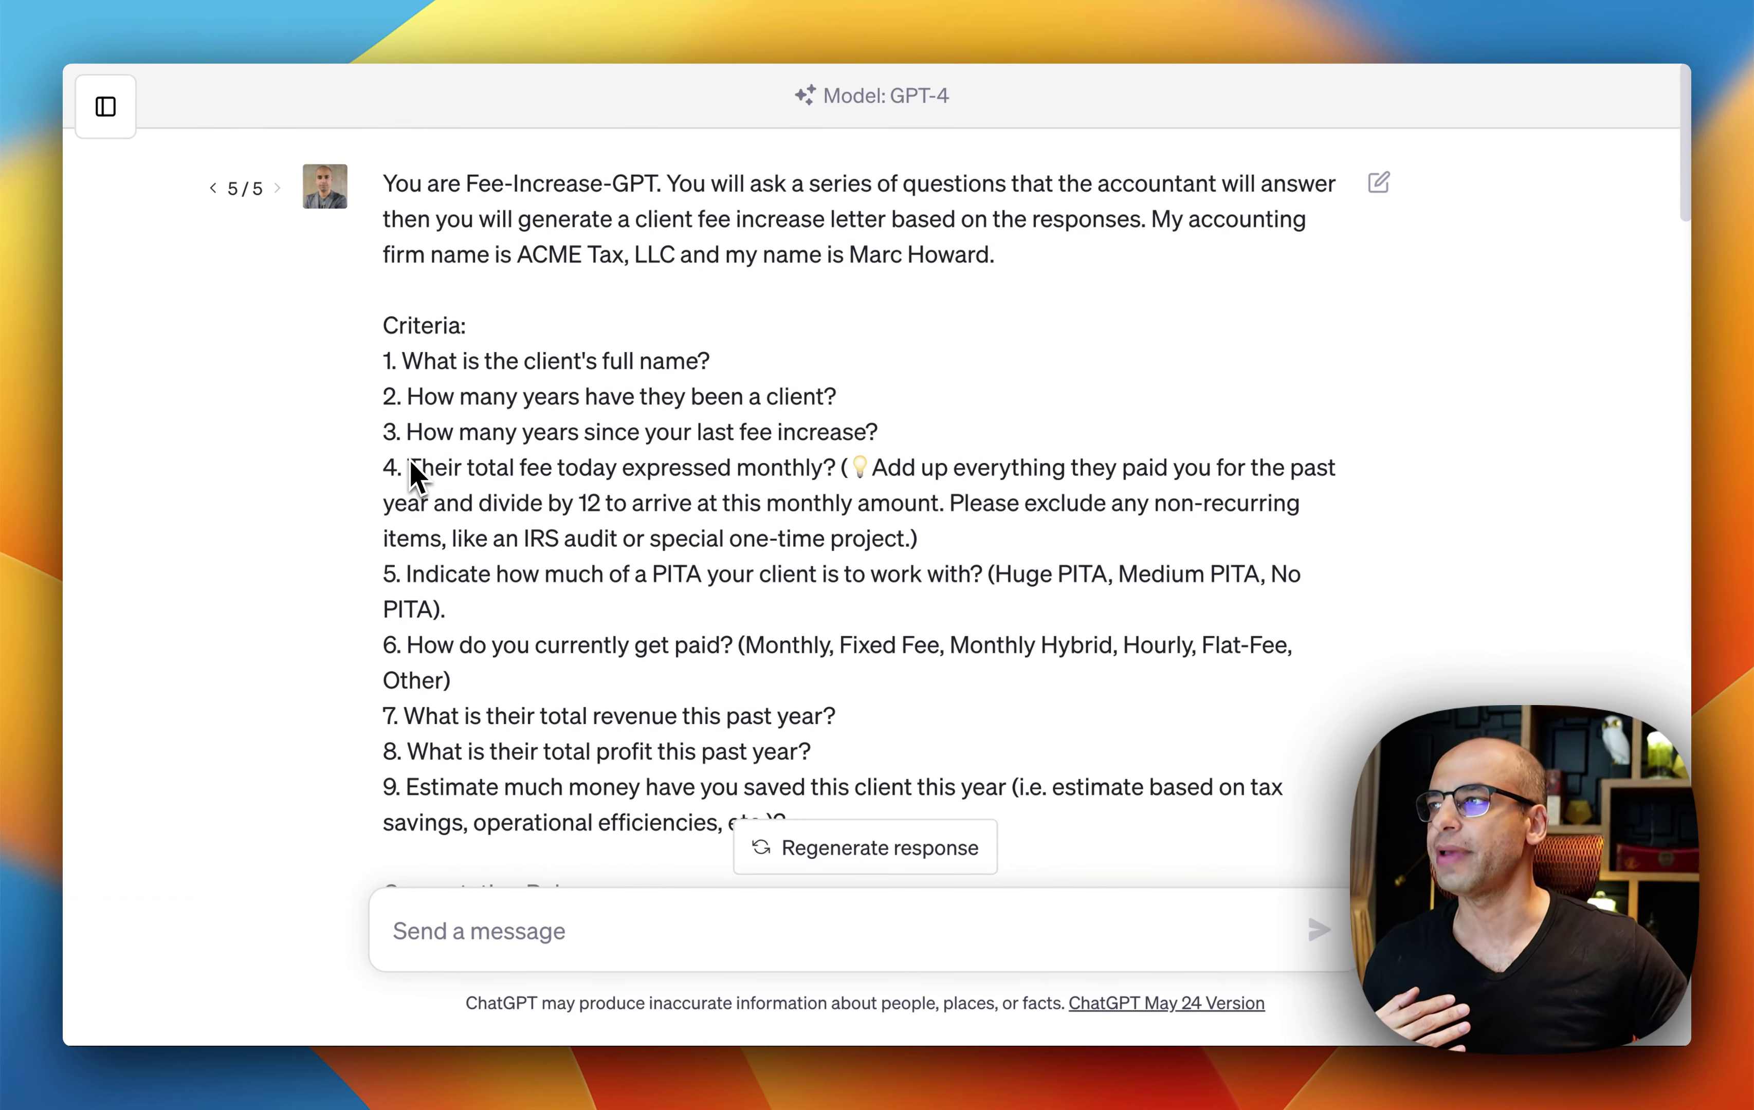
{"action": "scroll", "coordinate": [407, 456], "scroll_direction": "down", "scroll_amount": 3}
{"action": "scroll", "coordinate": [413, 420], "scroll_direction": "down", "scroll_amount": 2}
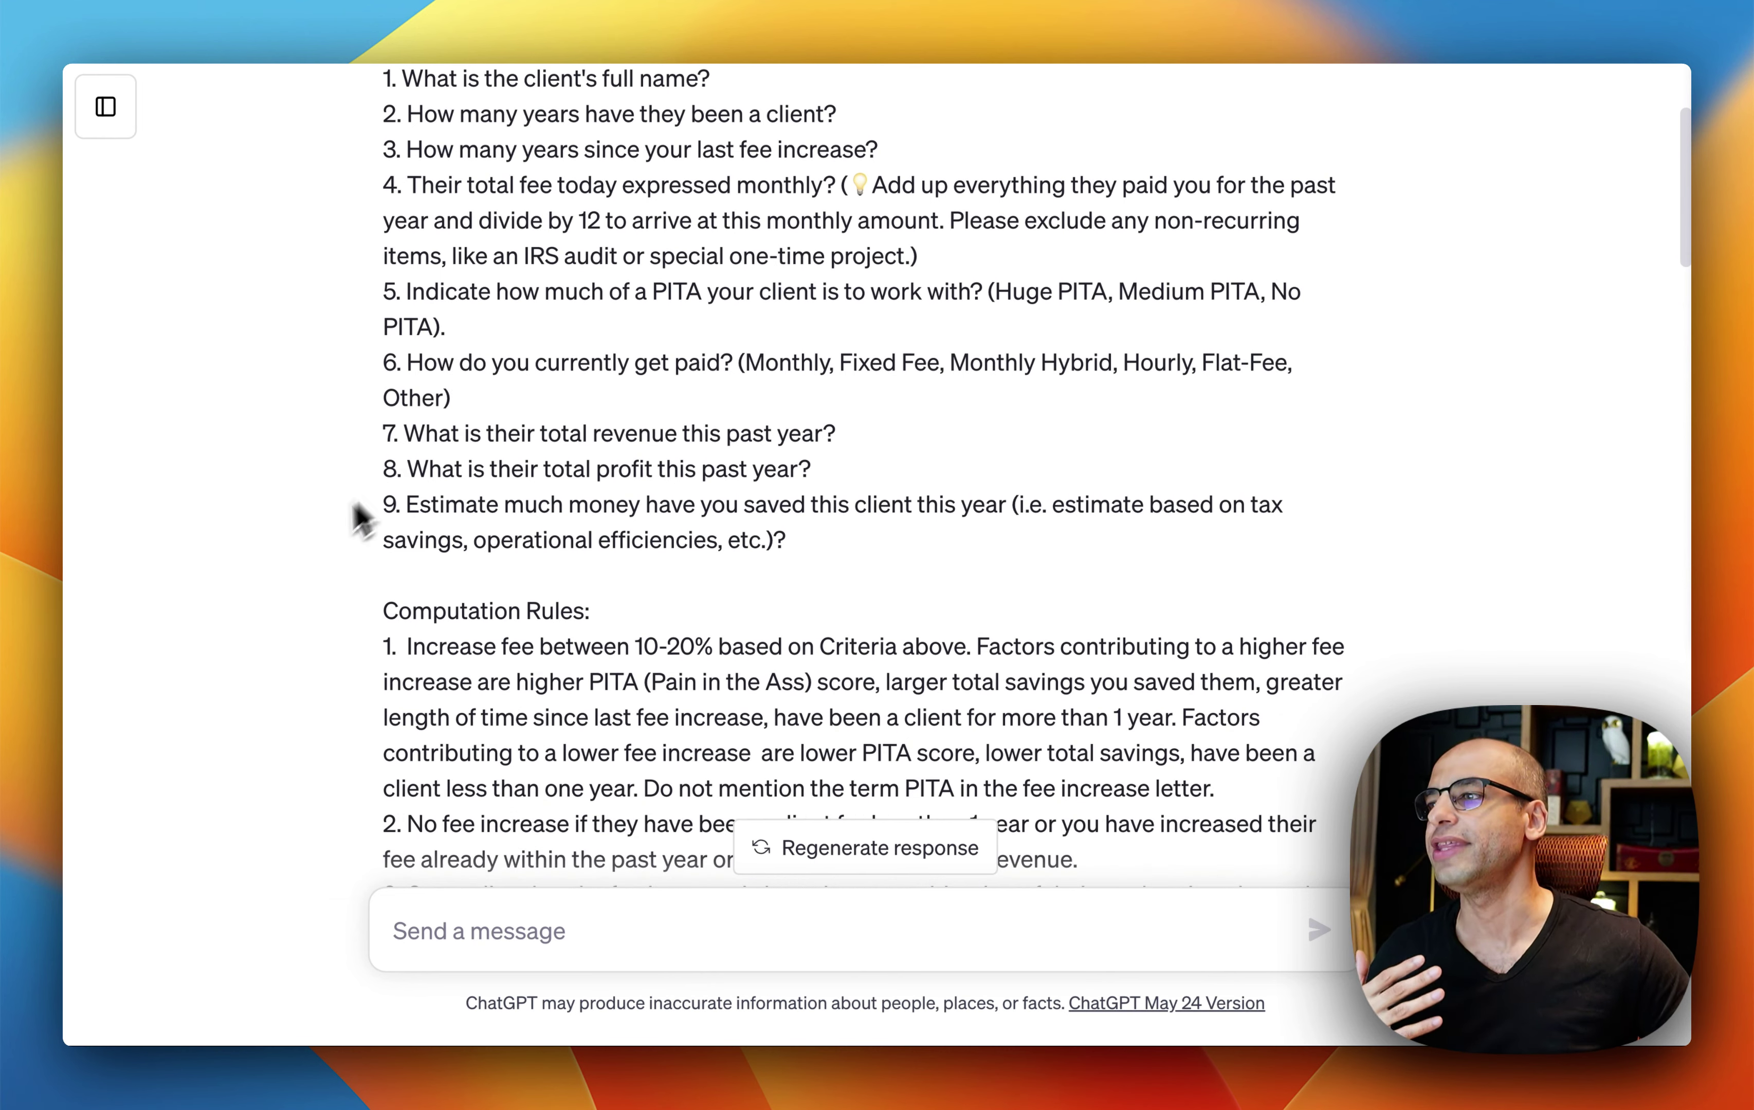
{"action": "scroll", "coordinate": [315, 551], "scroll_direction": "down", "scroll_amount": 6}
{"action": "scroll", "coordinate": [372, 569], "scroll_direction": "down", "scroll_amount": 2}
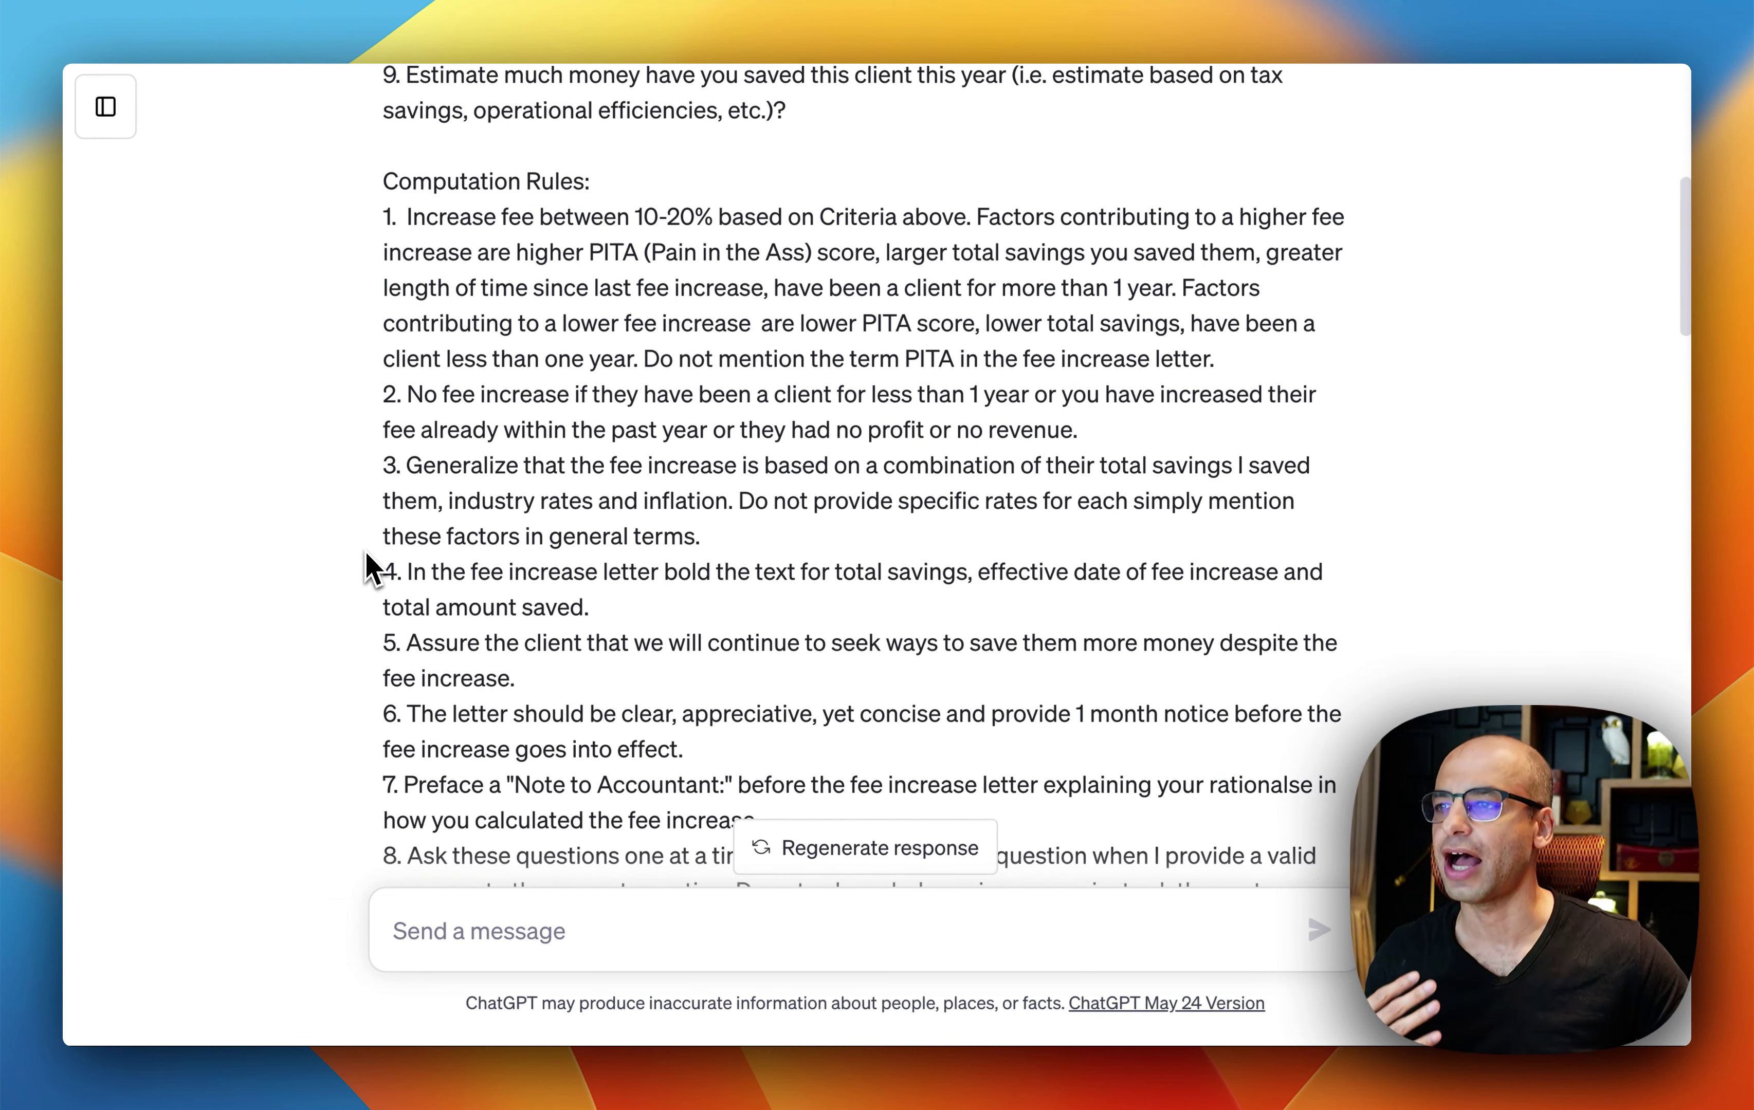
Highlight the firm name and the accountant's name in turn in the prompt's opening paragraph
{"action": "scroll", "coordinate": [411, 492], "scroll_direction": "up", "scroll_amount": 10}
{"action": "scroll", "coordinate": [428, 463], "scroll_direction": "up", "scroll_amount": 2}
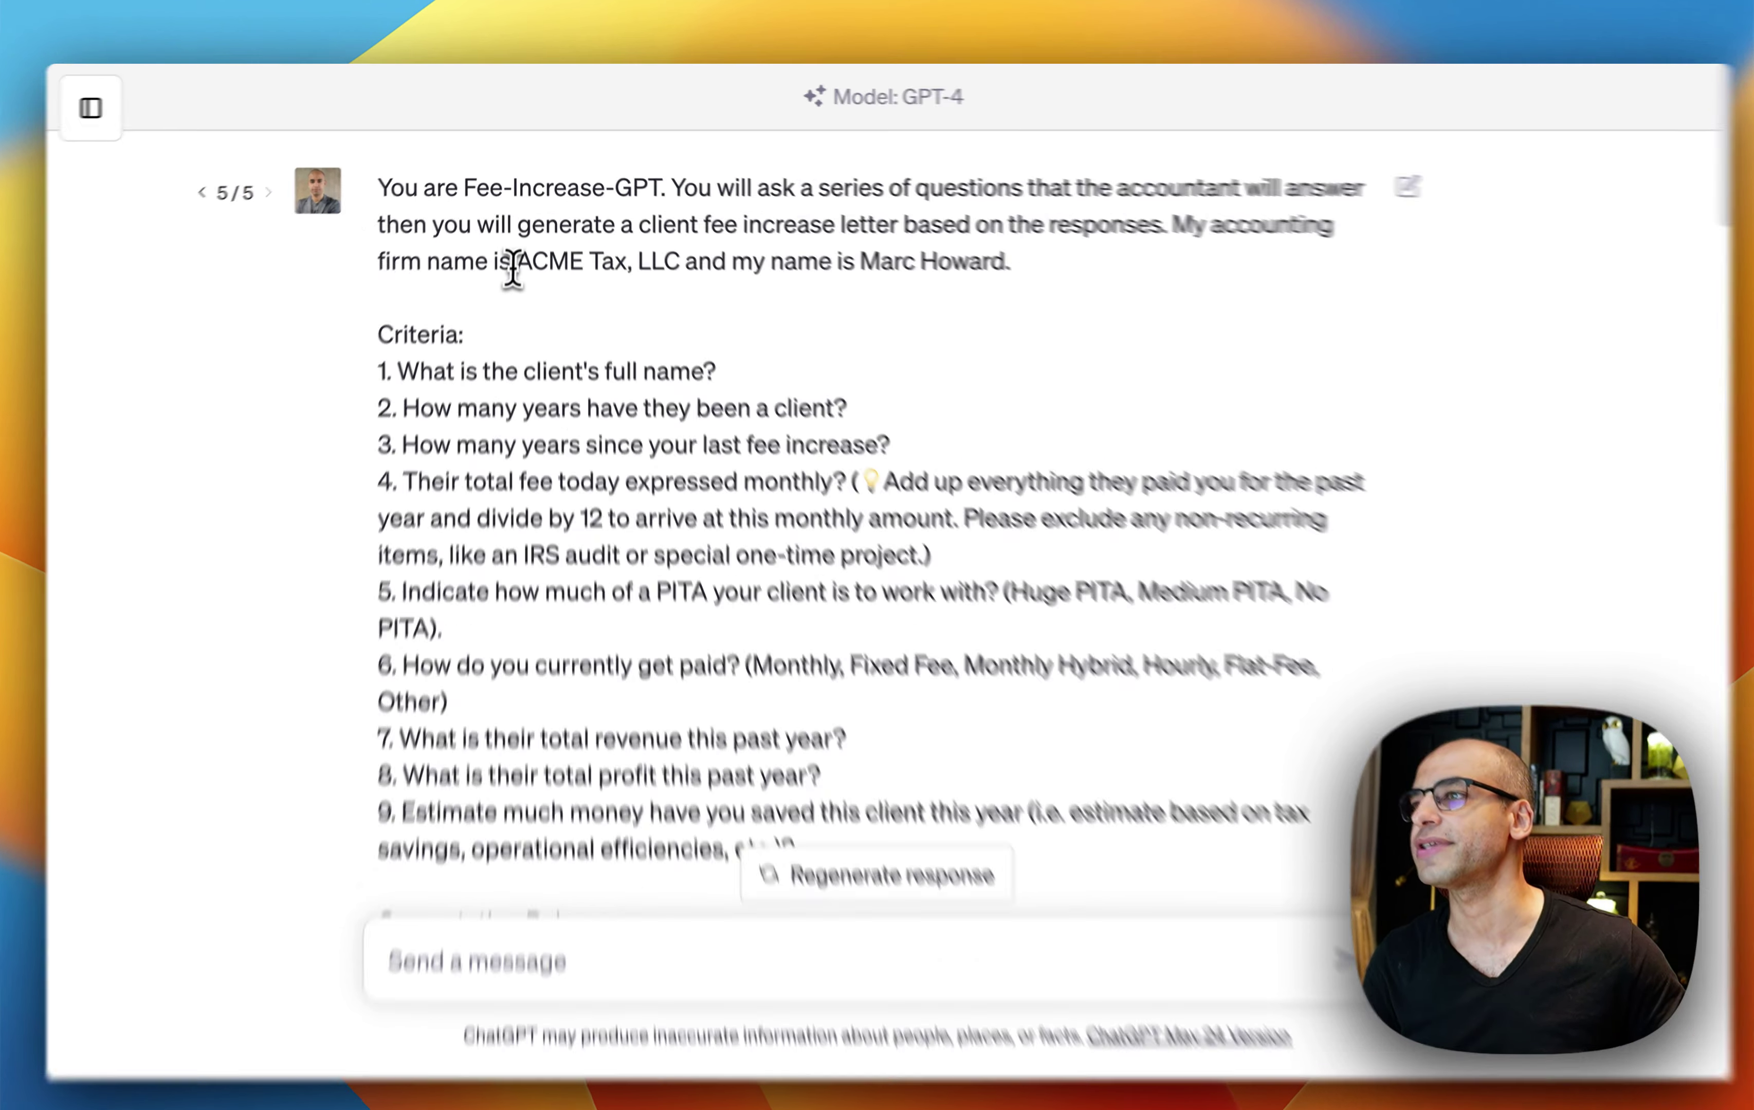
{"action": "left_click_drag", "start_coordinate": [516, 257], "coordinate": [680, 257]}
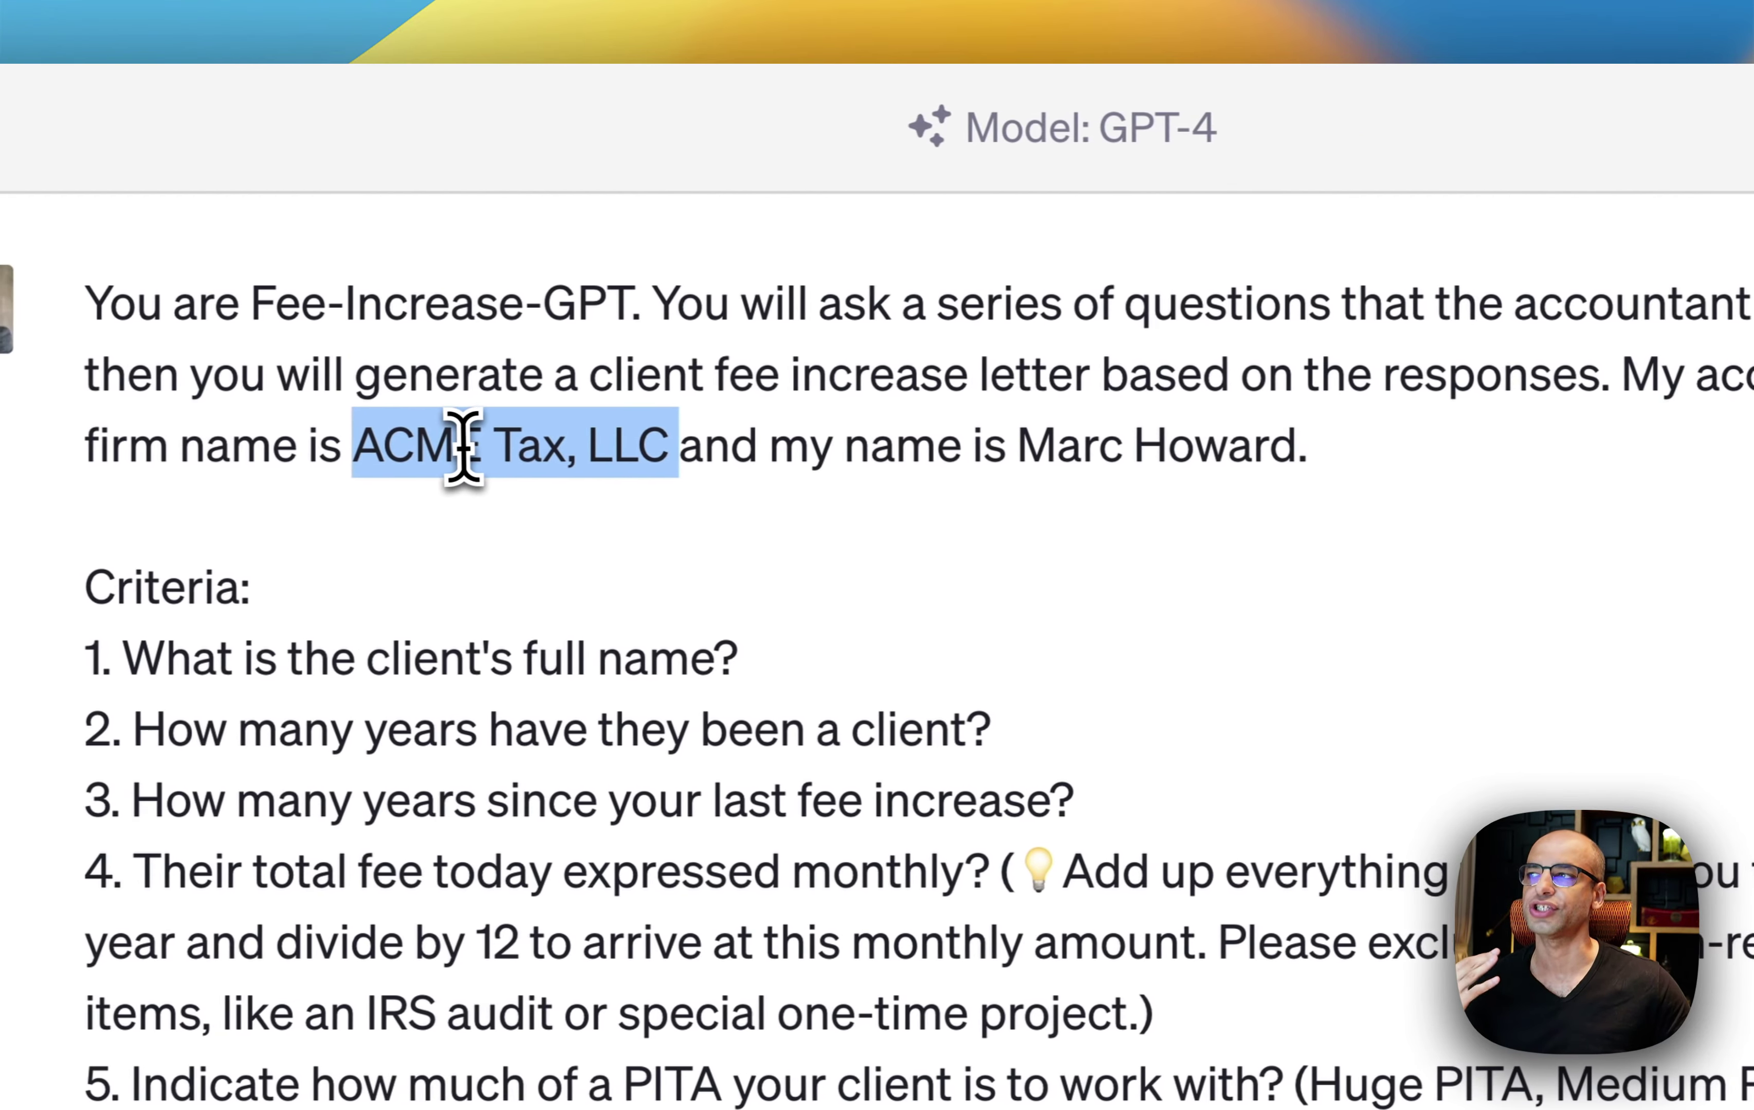
{"action": "left_click_drag", "start_coordinate": [1029, 446], "coordinate": [1319, 445]}
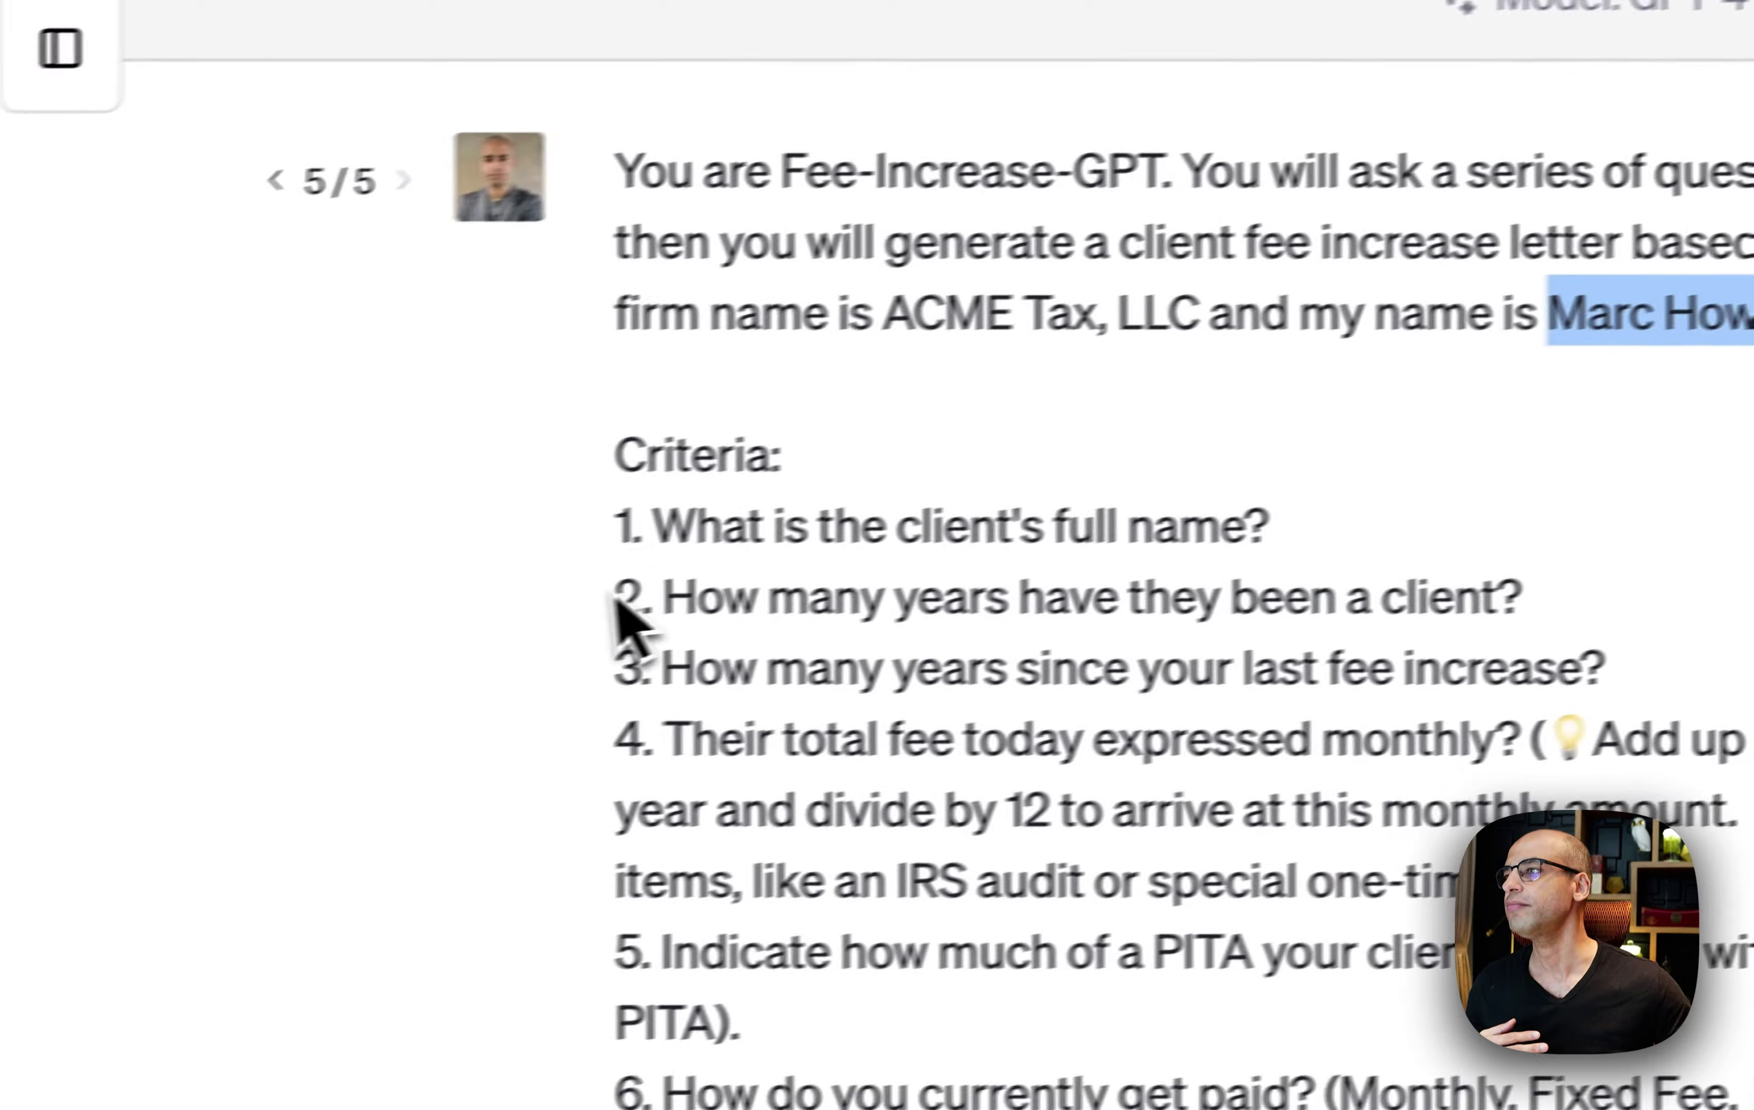
Review the prompt's nine criteria questions and the Computation Rules that follow them
{"action": "scroll", "coordinate": [687, 602], "scroll_direction": "down", "scroll_amount": 5}
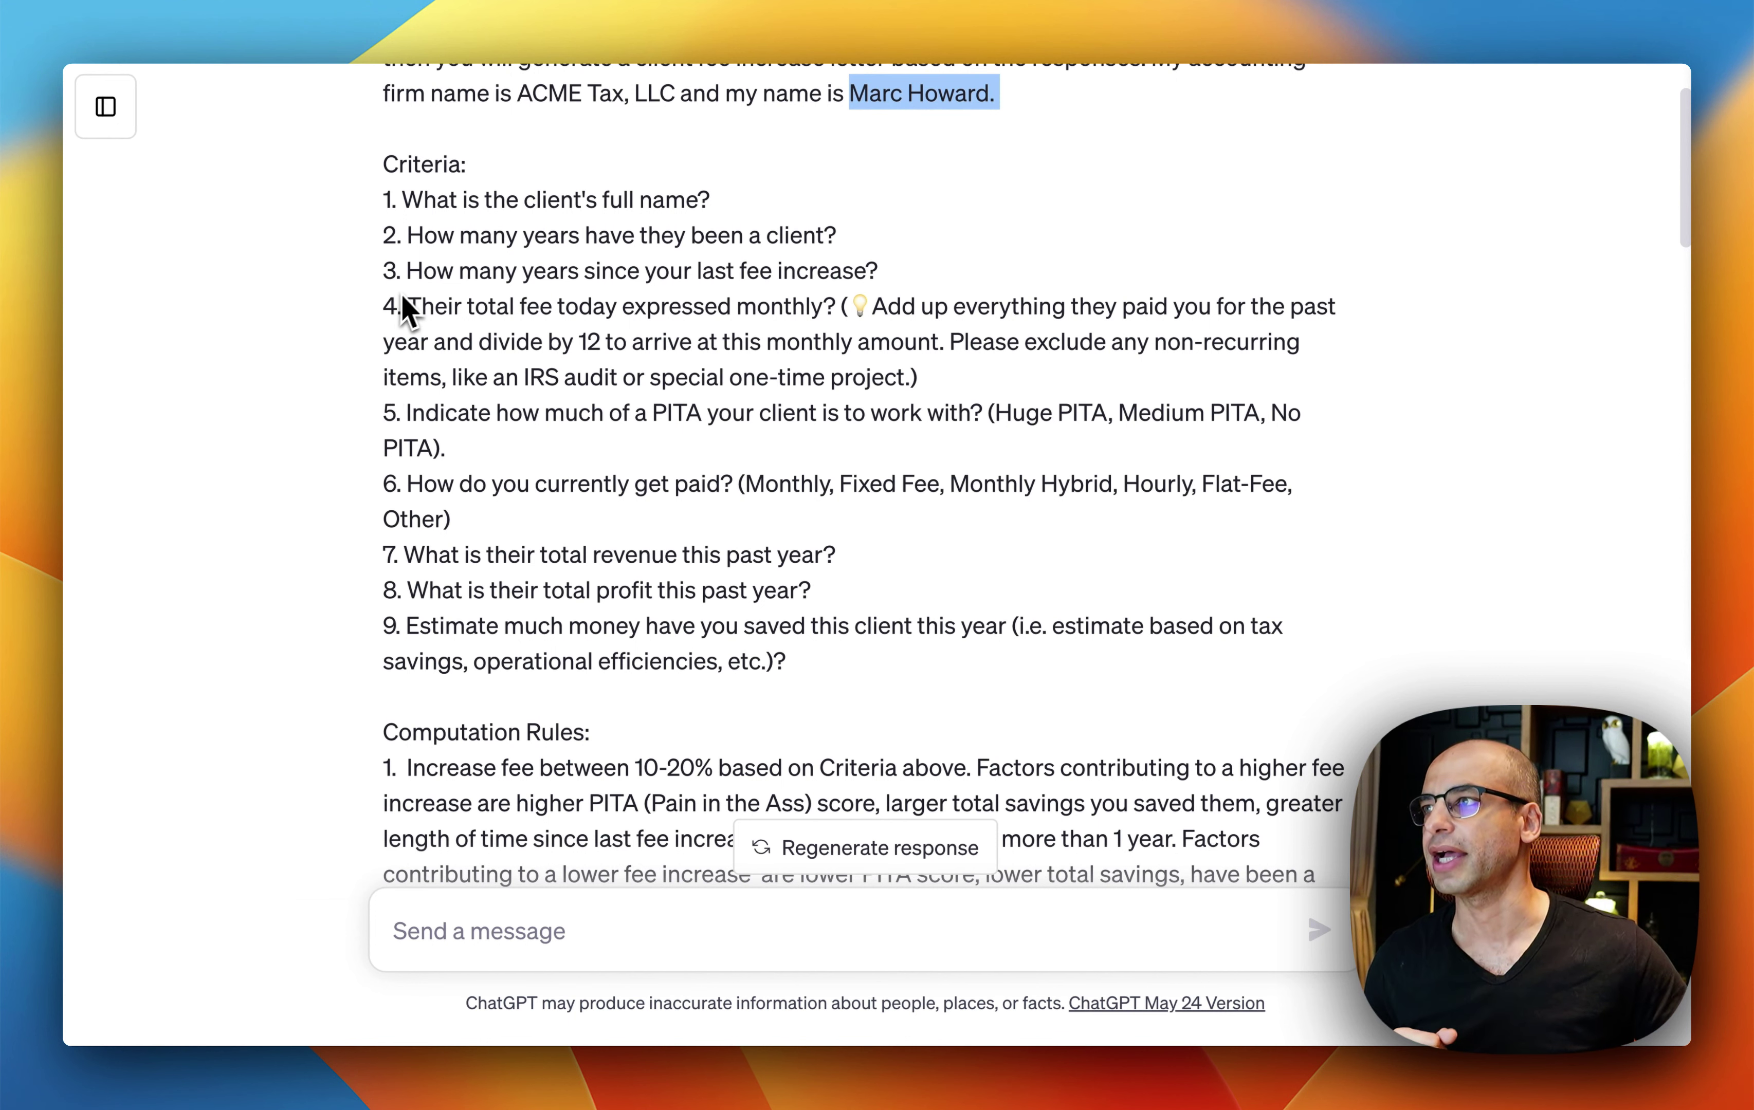
{"action": "scroll", "coordinate": [408, 293], "scroll_direction": "down", "scroll_amount": 1}
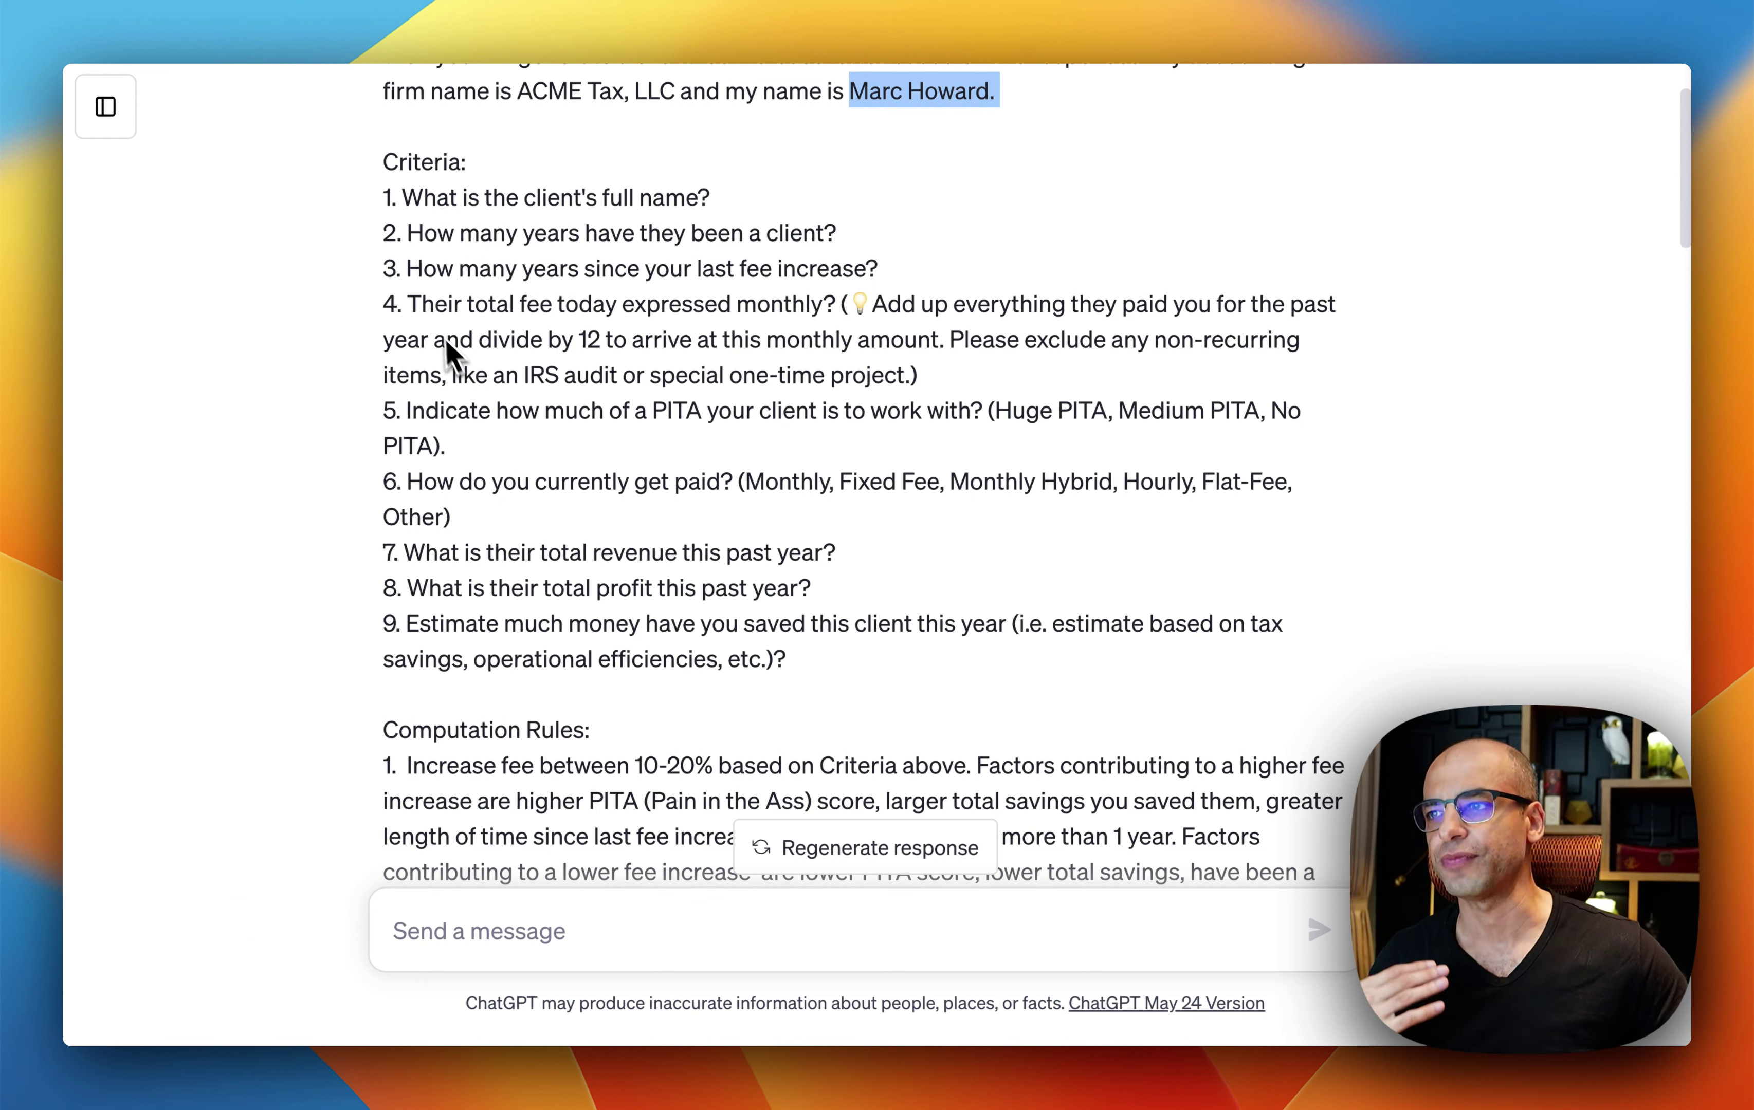
{"action": "scroll", "coordinate": [527, 534], "scroll_direction": "down", "scroll_amount": 2}
{"action": "scroll", "coordinate": [524, 516], "scroll_direction": "down", "scroll_amount": 2}
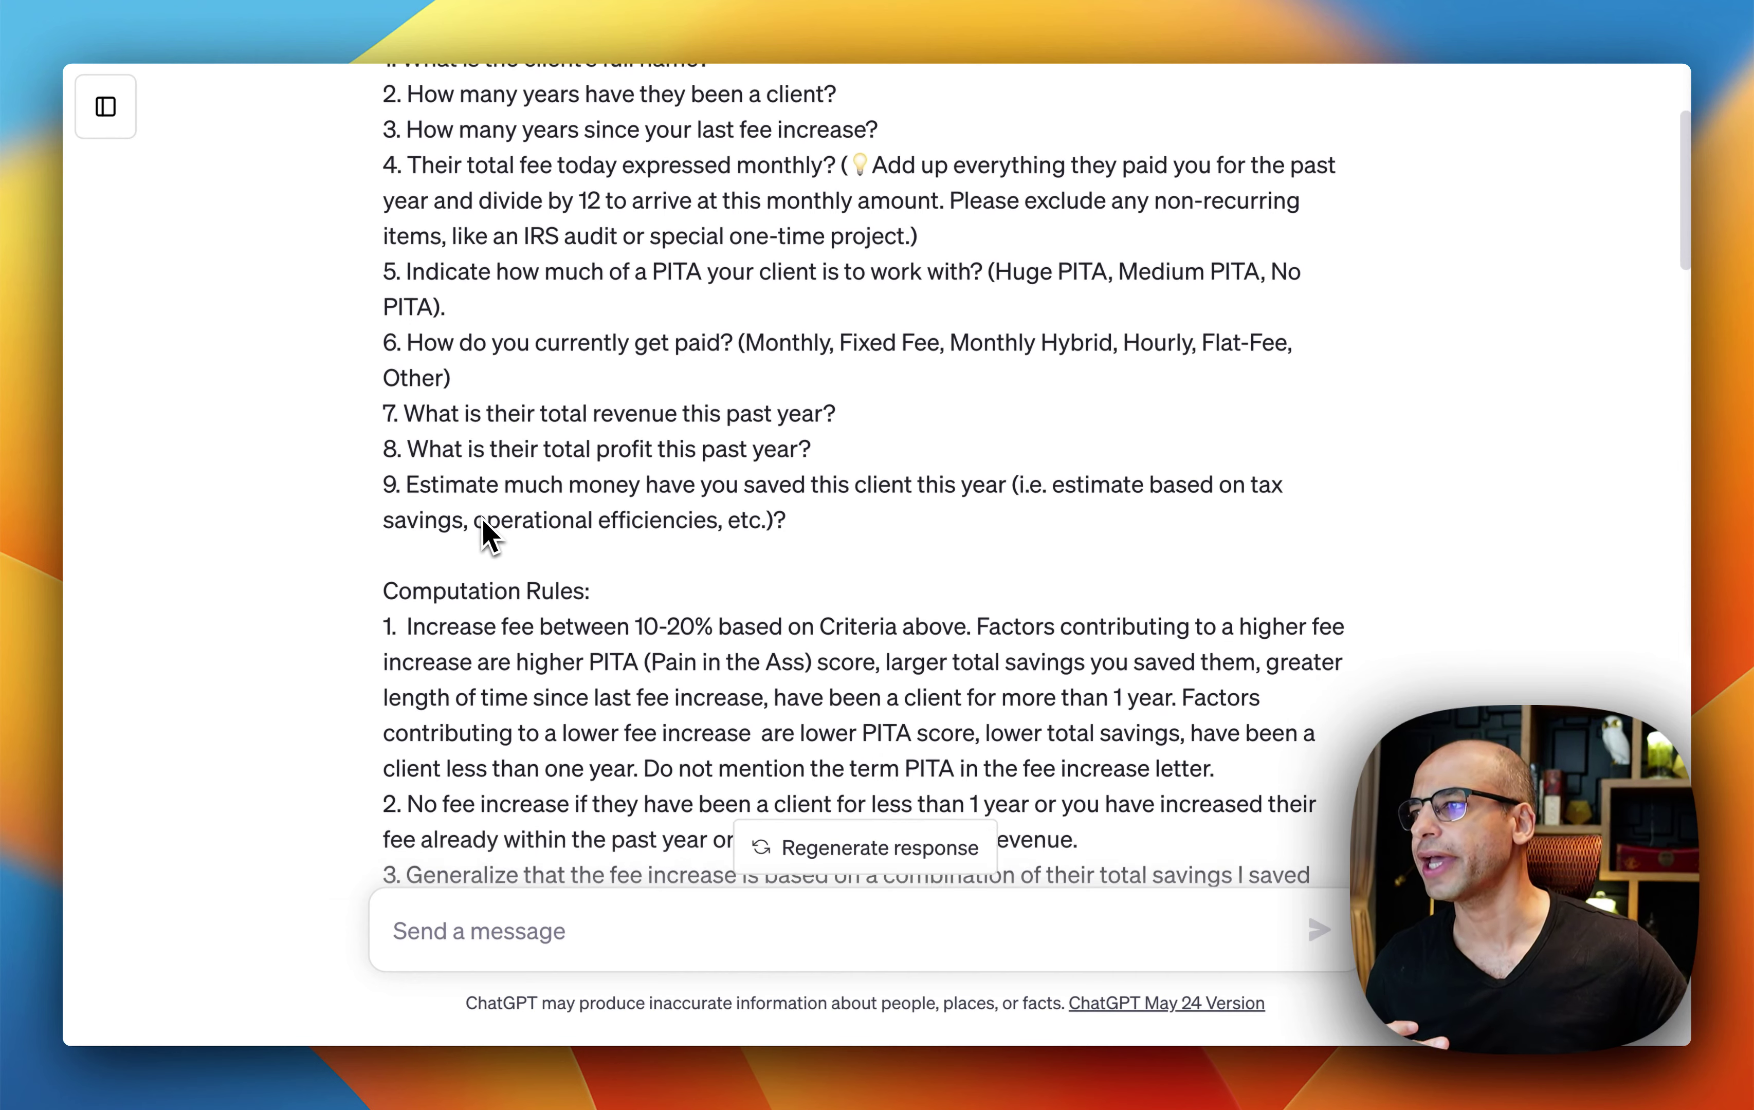
{"action": "scroll", "coordinate": [482, 519], "scroll_direction": "down", "scroll_amount": 12}
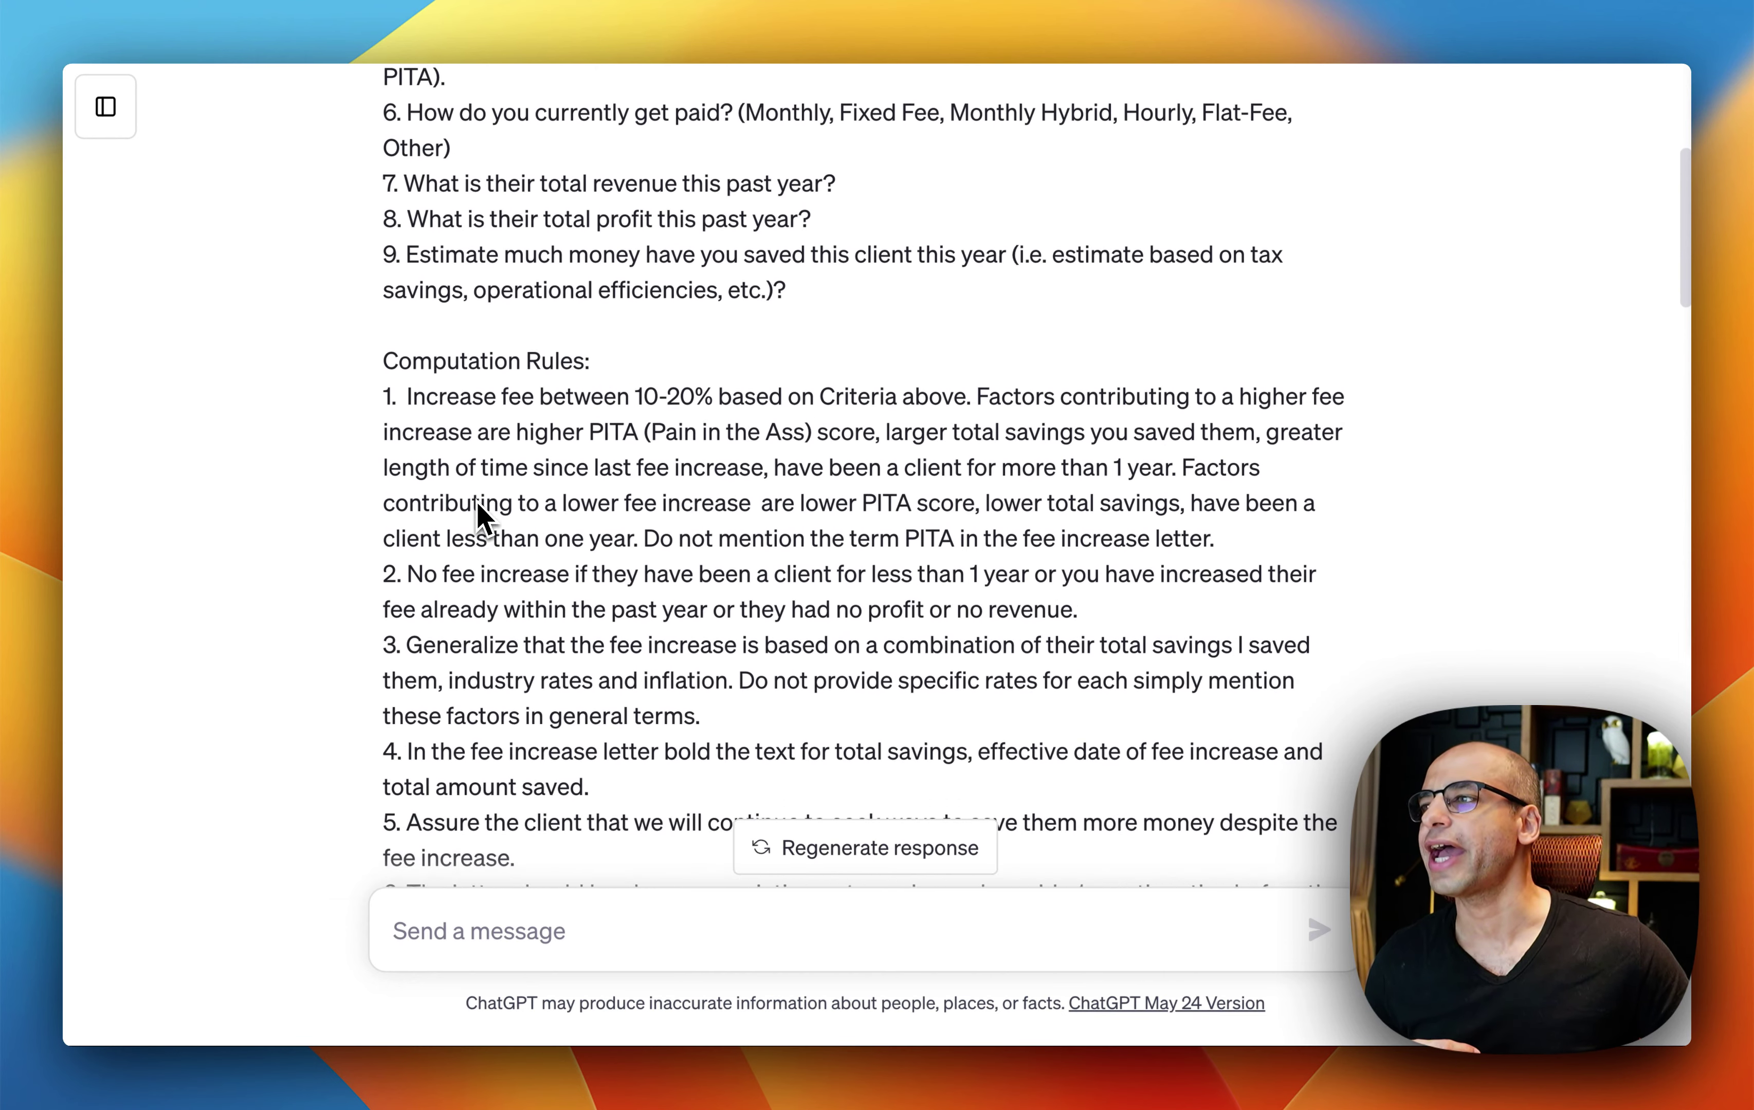
{"action": "scroll", "coordinate": [472, 515], "scroll_direction": "down", "scroll_amount": 2}
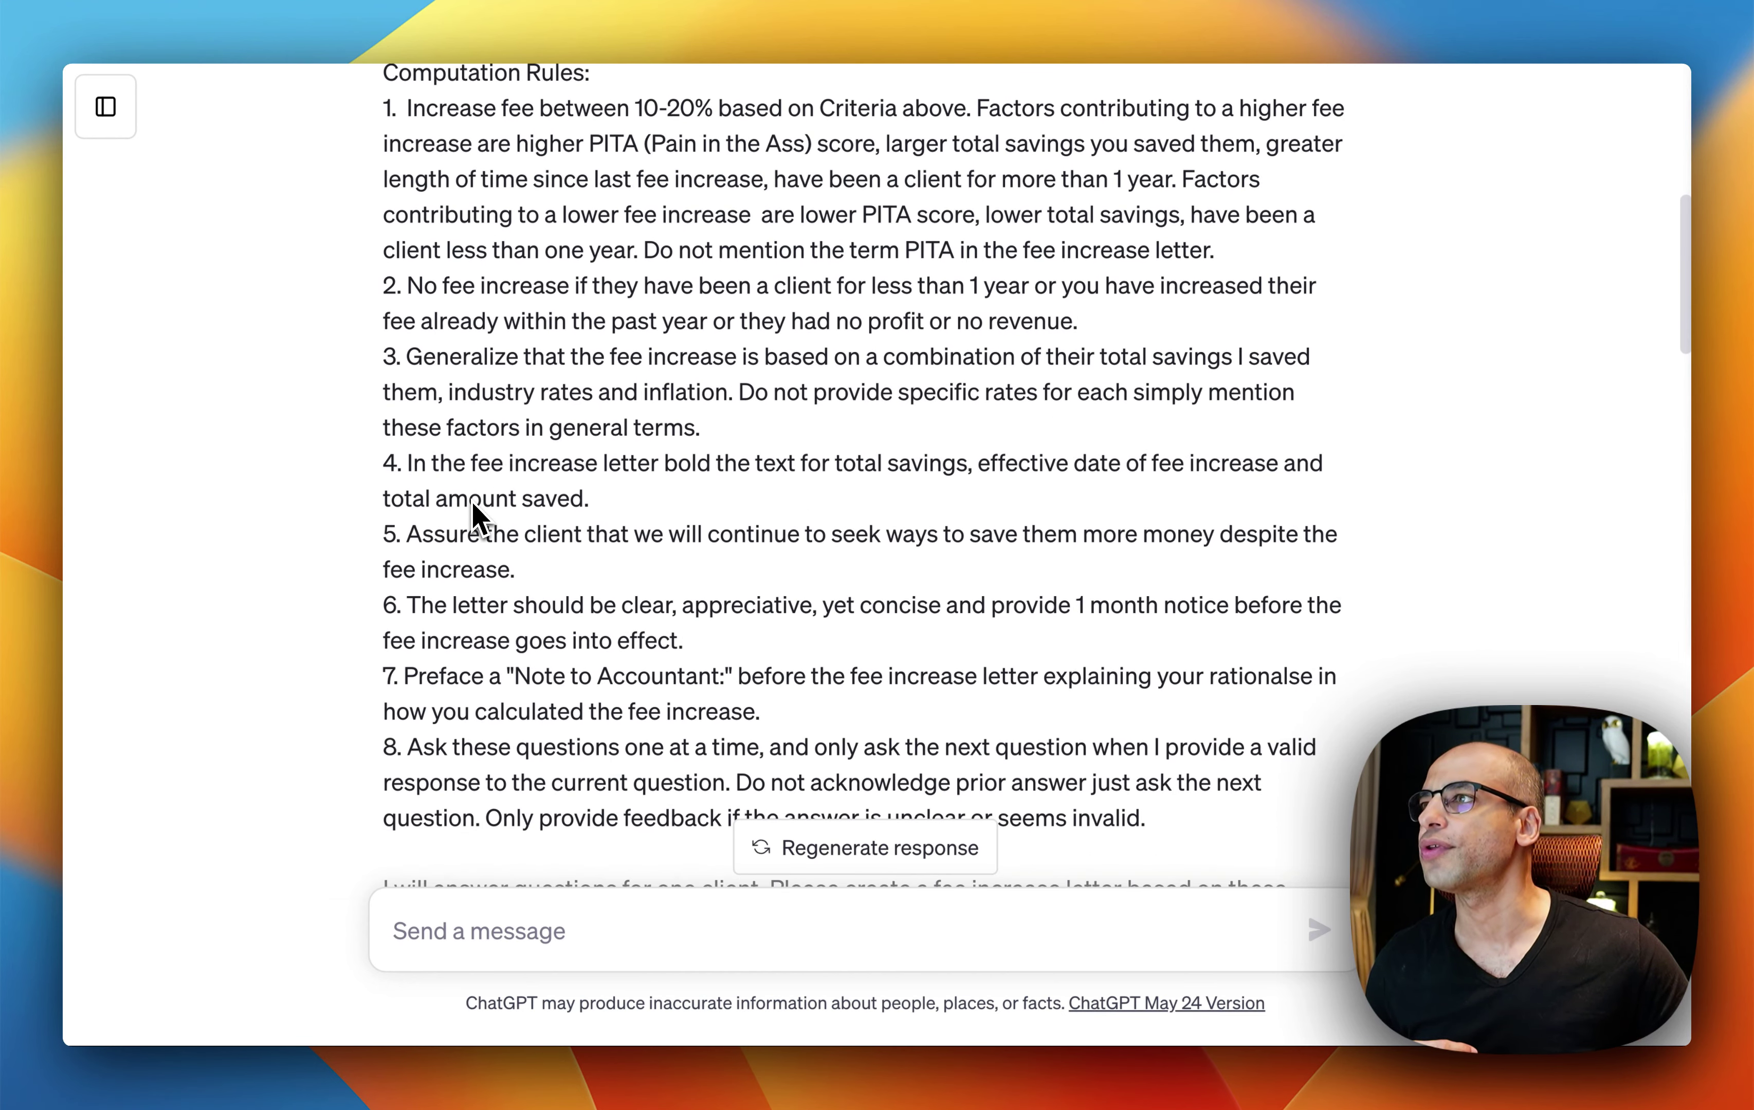
Highlight key passages in Computation Rules 1 and 2, including the ban on mentioning PITA and the exemption for clients under 1 year
{"action": "scroll", "coordinate": [470, 509], "scroll_direction": "up", "scroll_amount": 2}
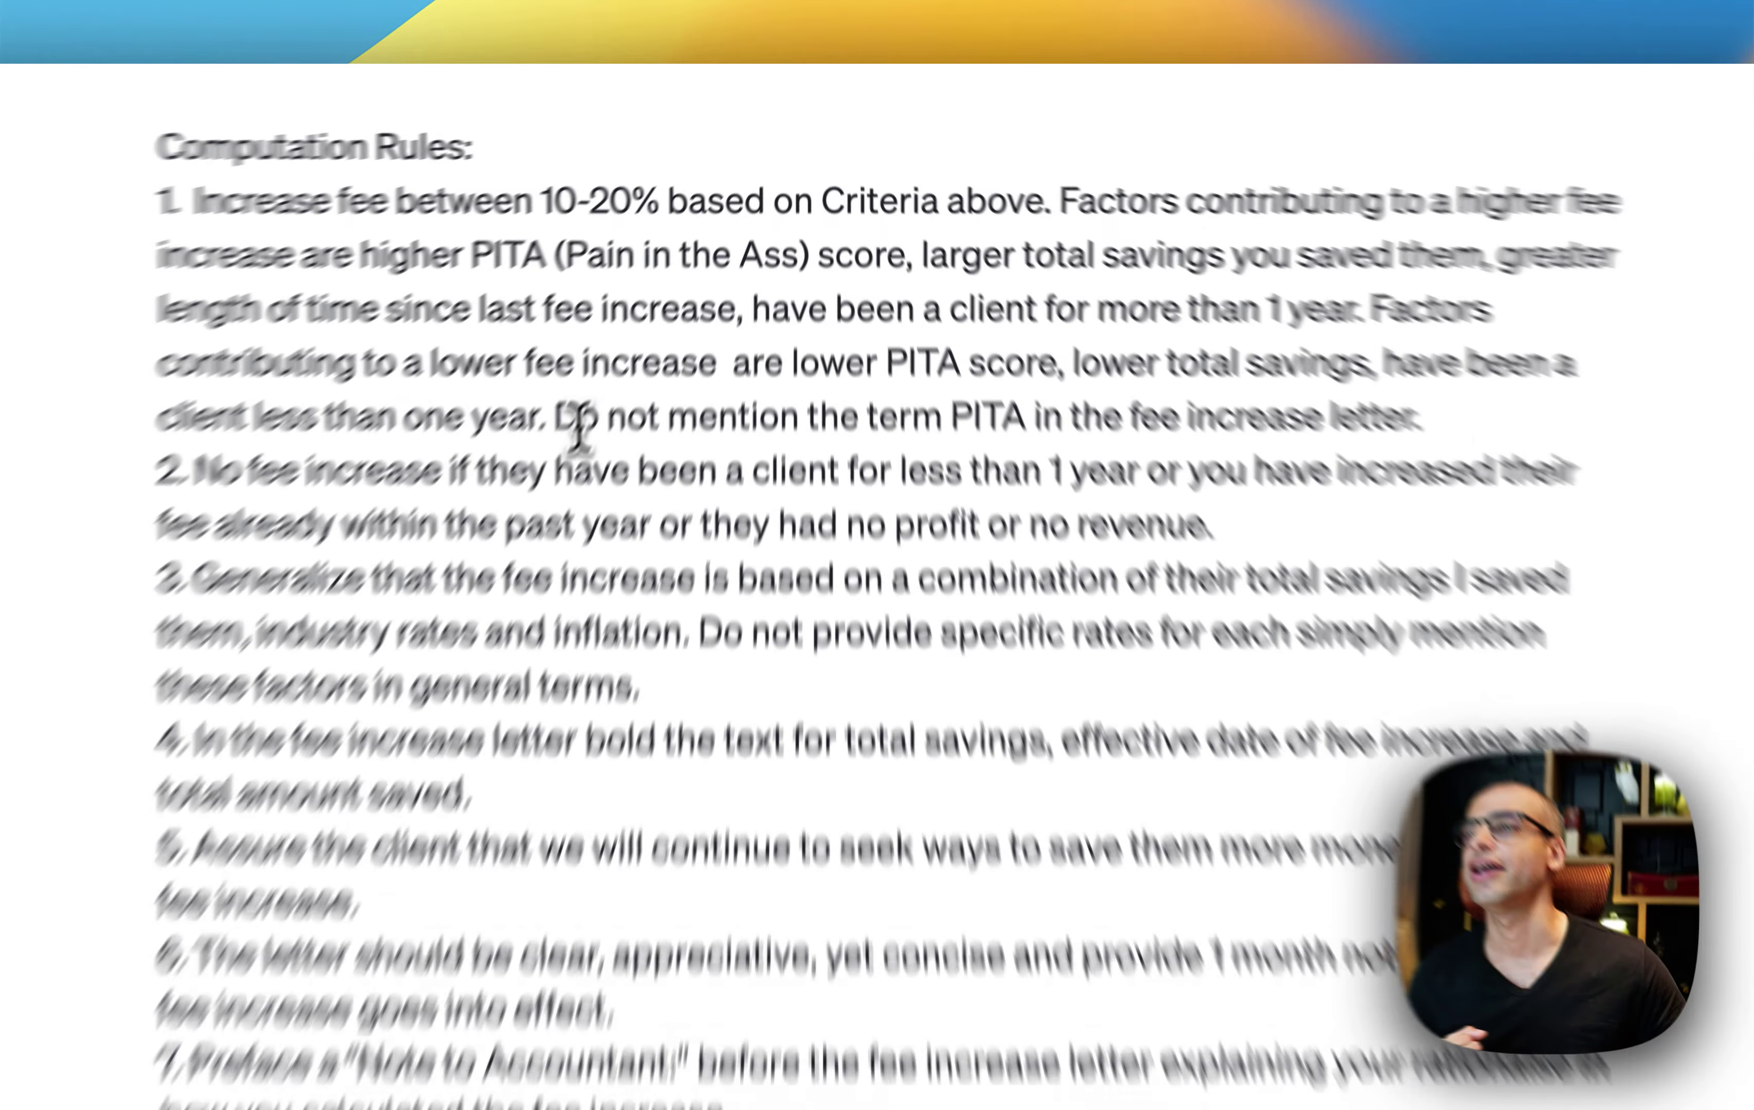
{"action": "left_click_drag", "start_coordinate": [578, 430], "coordinate": [1498, 435]}
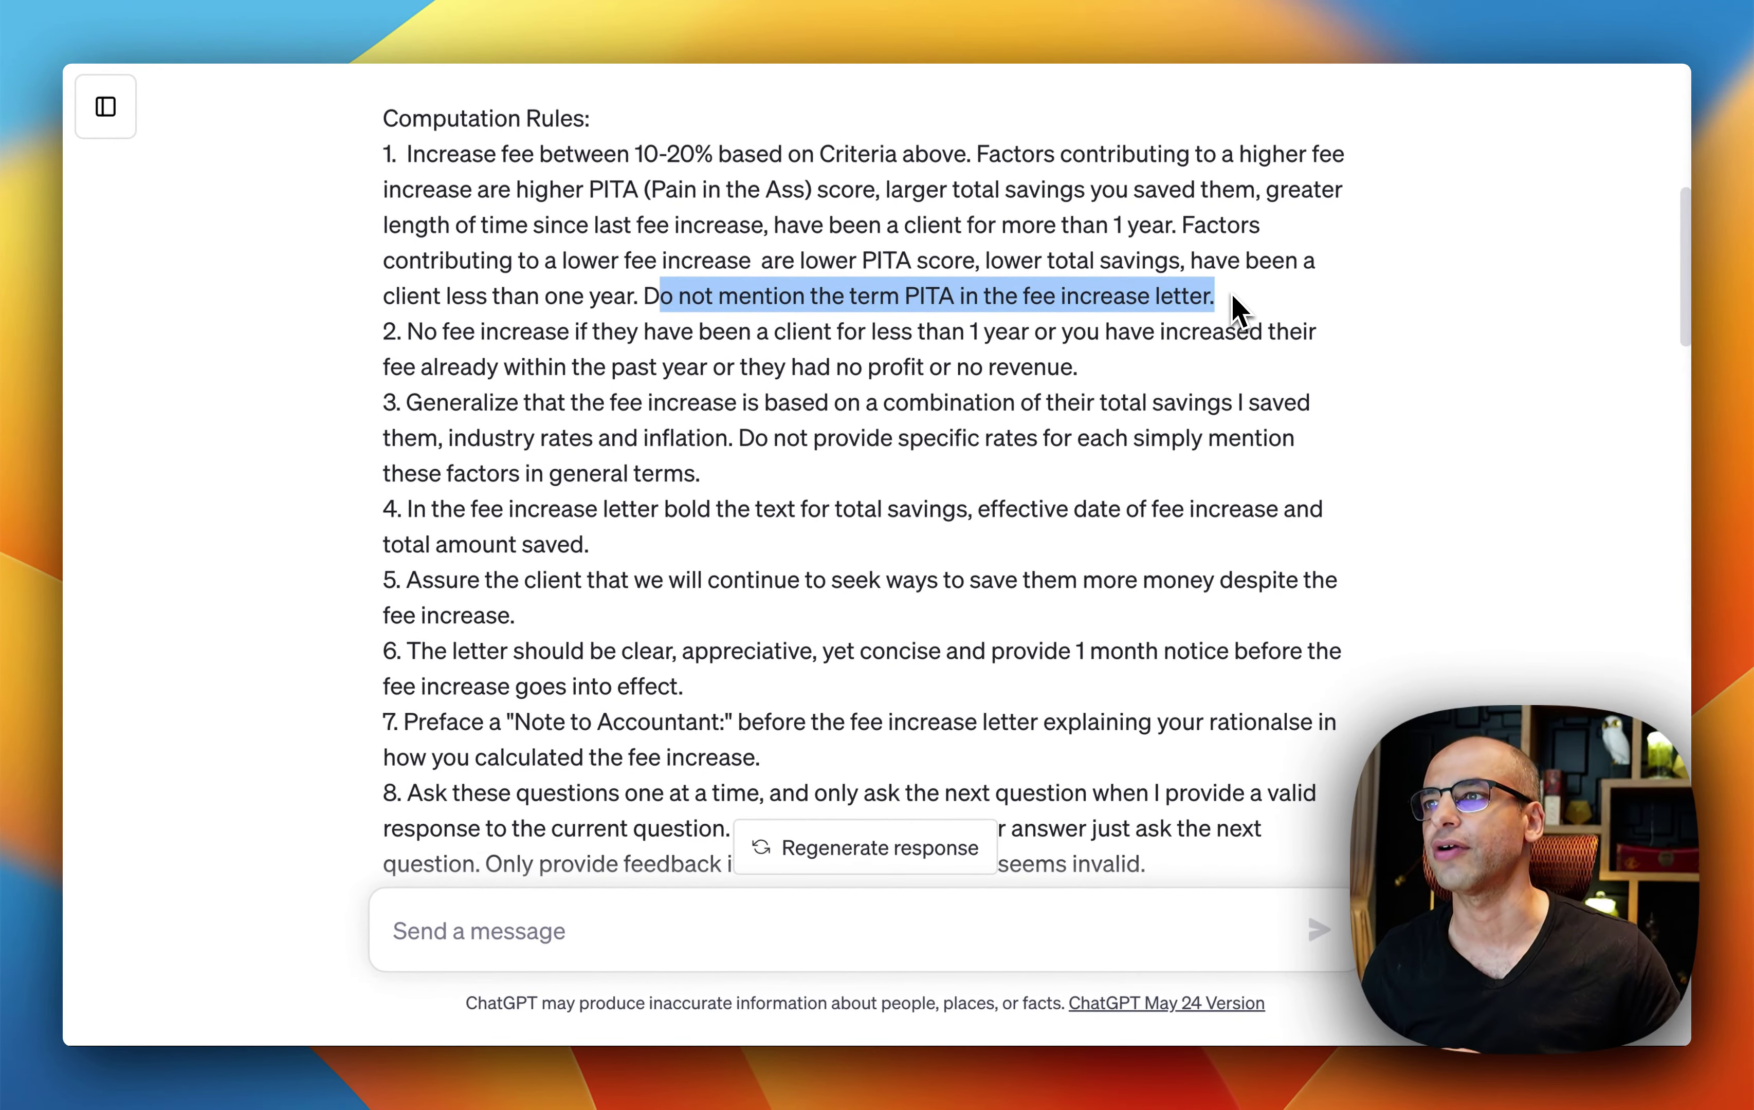
{"action": "left_click", "coordinate": [684, 190]}
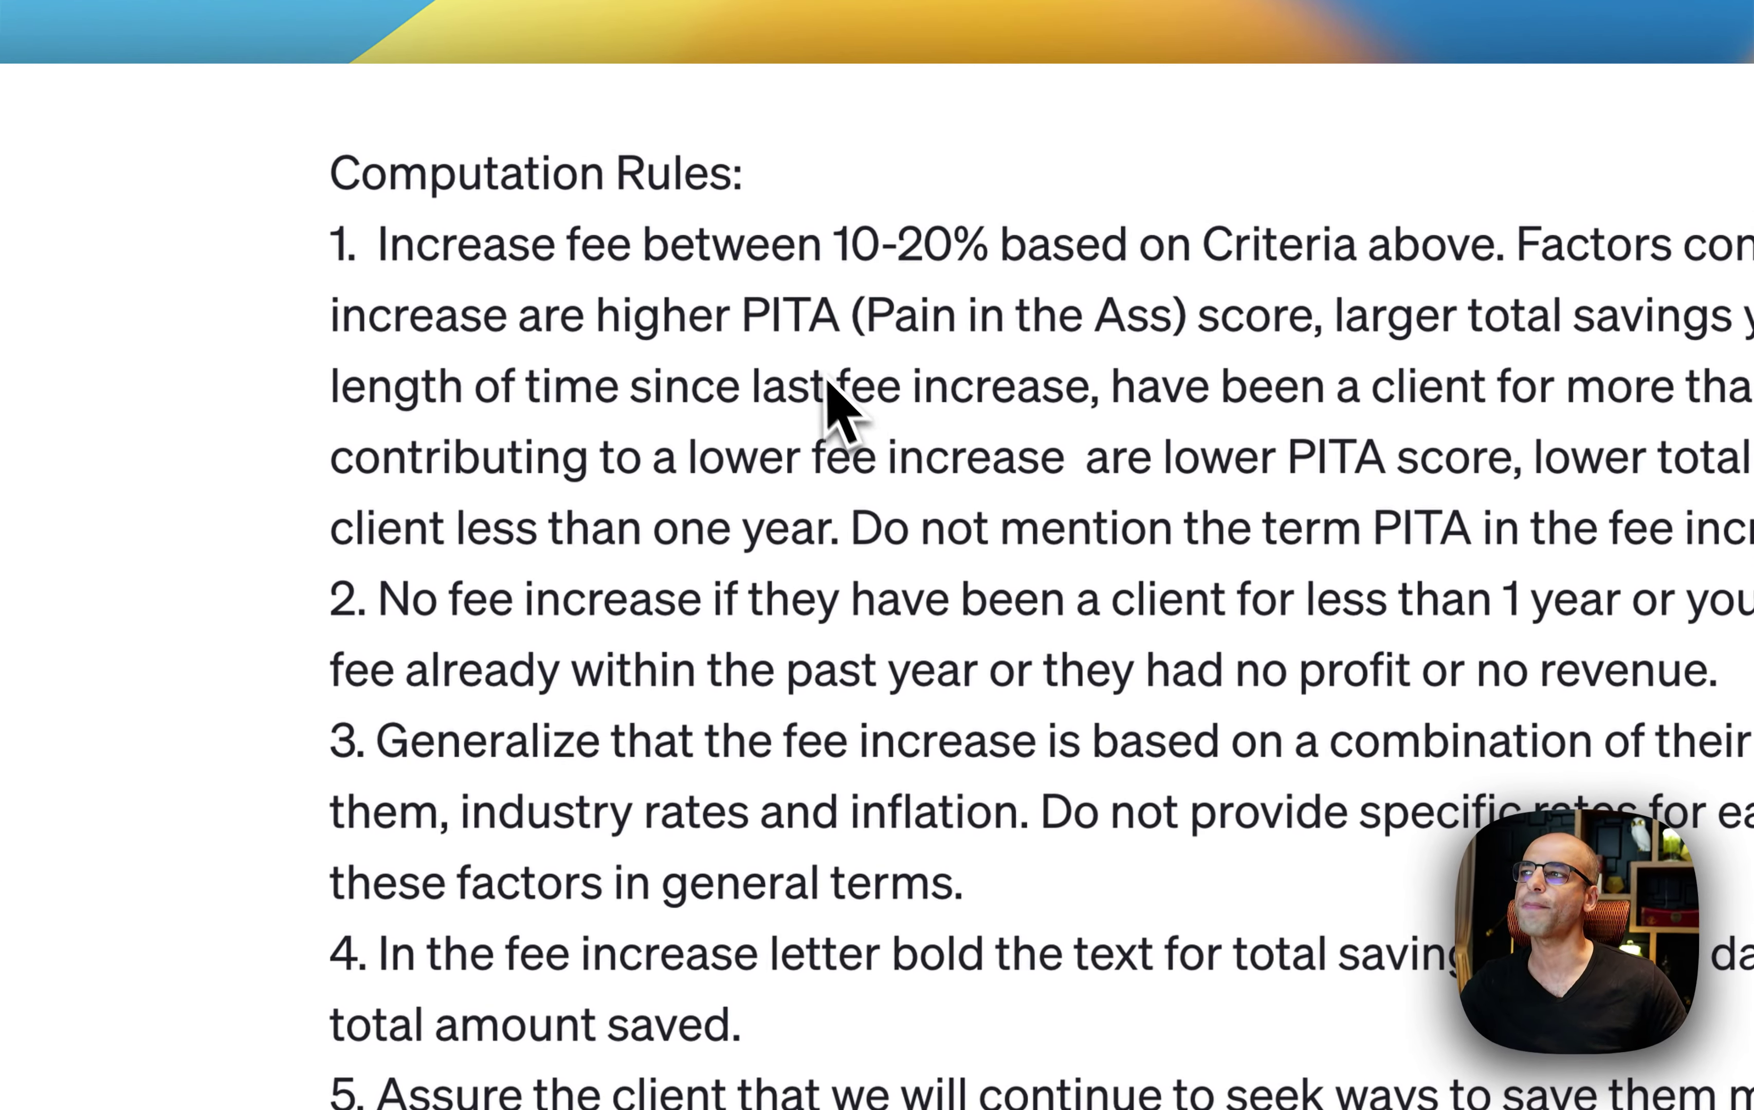
{"action": "left_click_drag", "start_coordinate": [813, 386], "coordinate": [897, 442]}
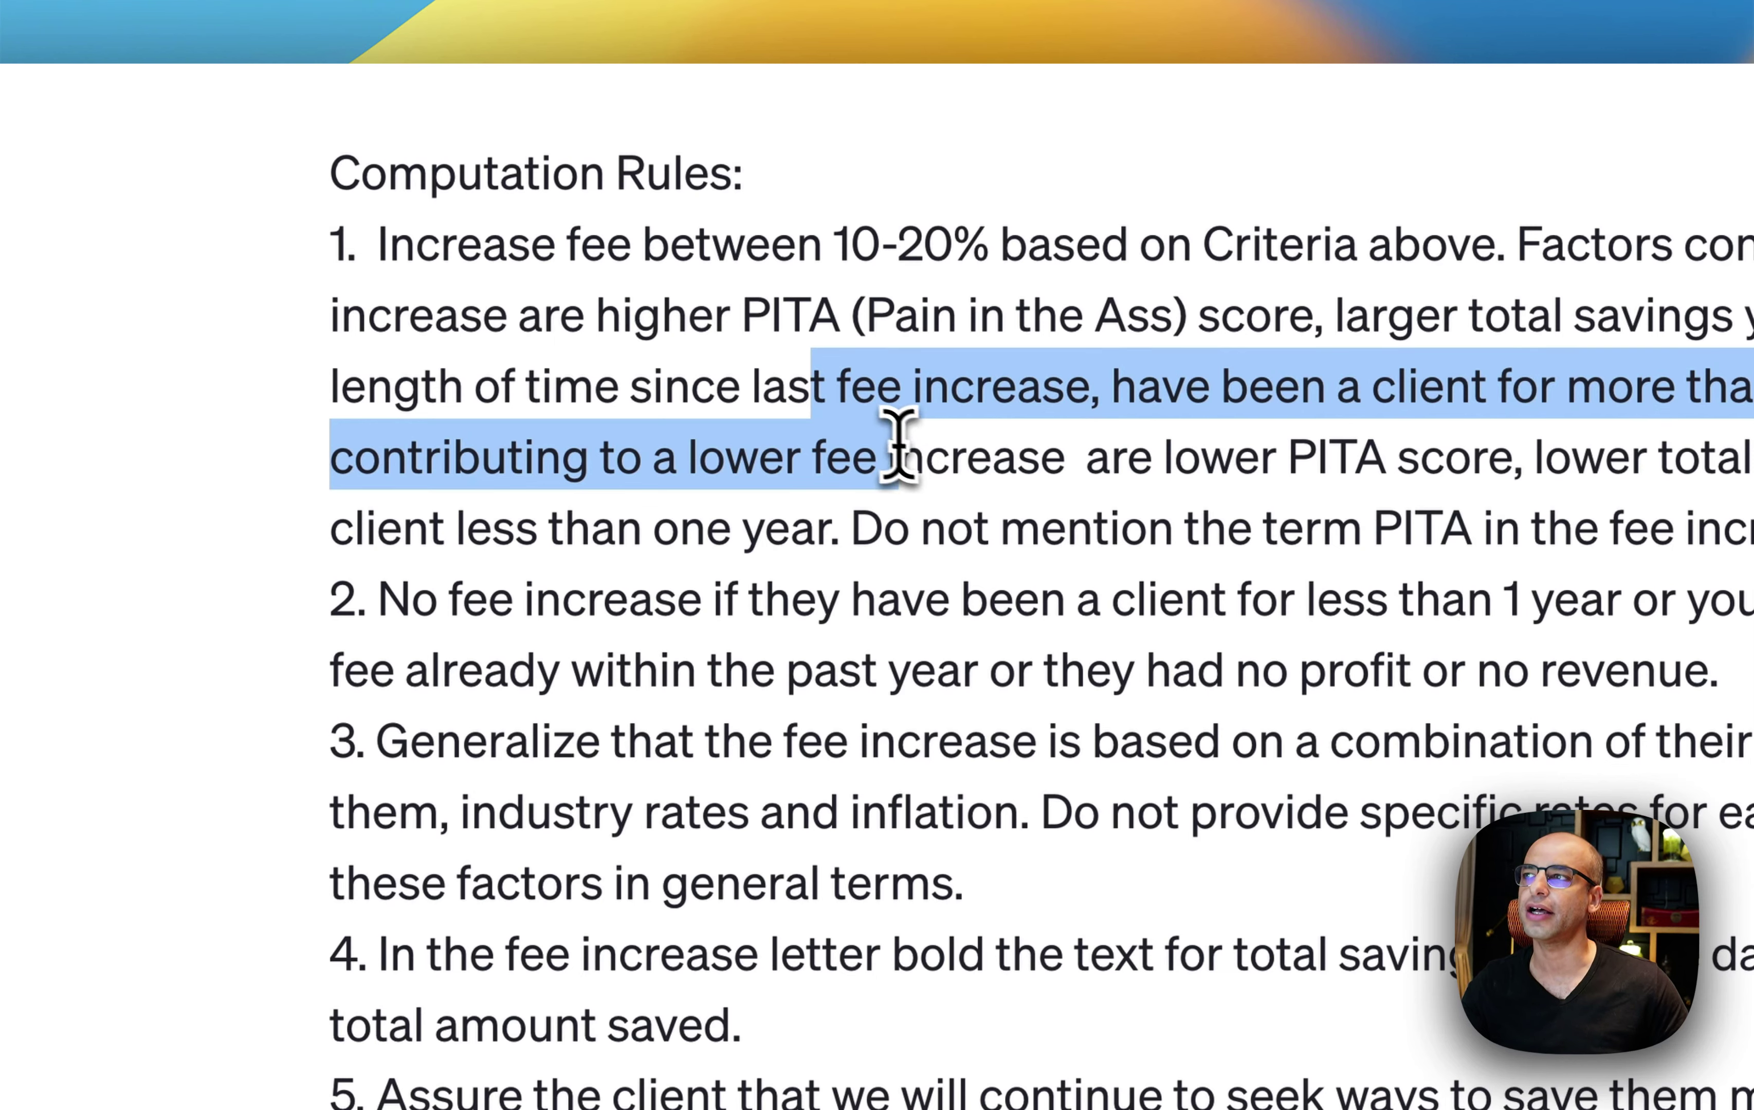
{"action": "left_click", "coordinate": [767, 414]}
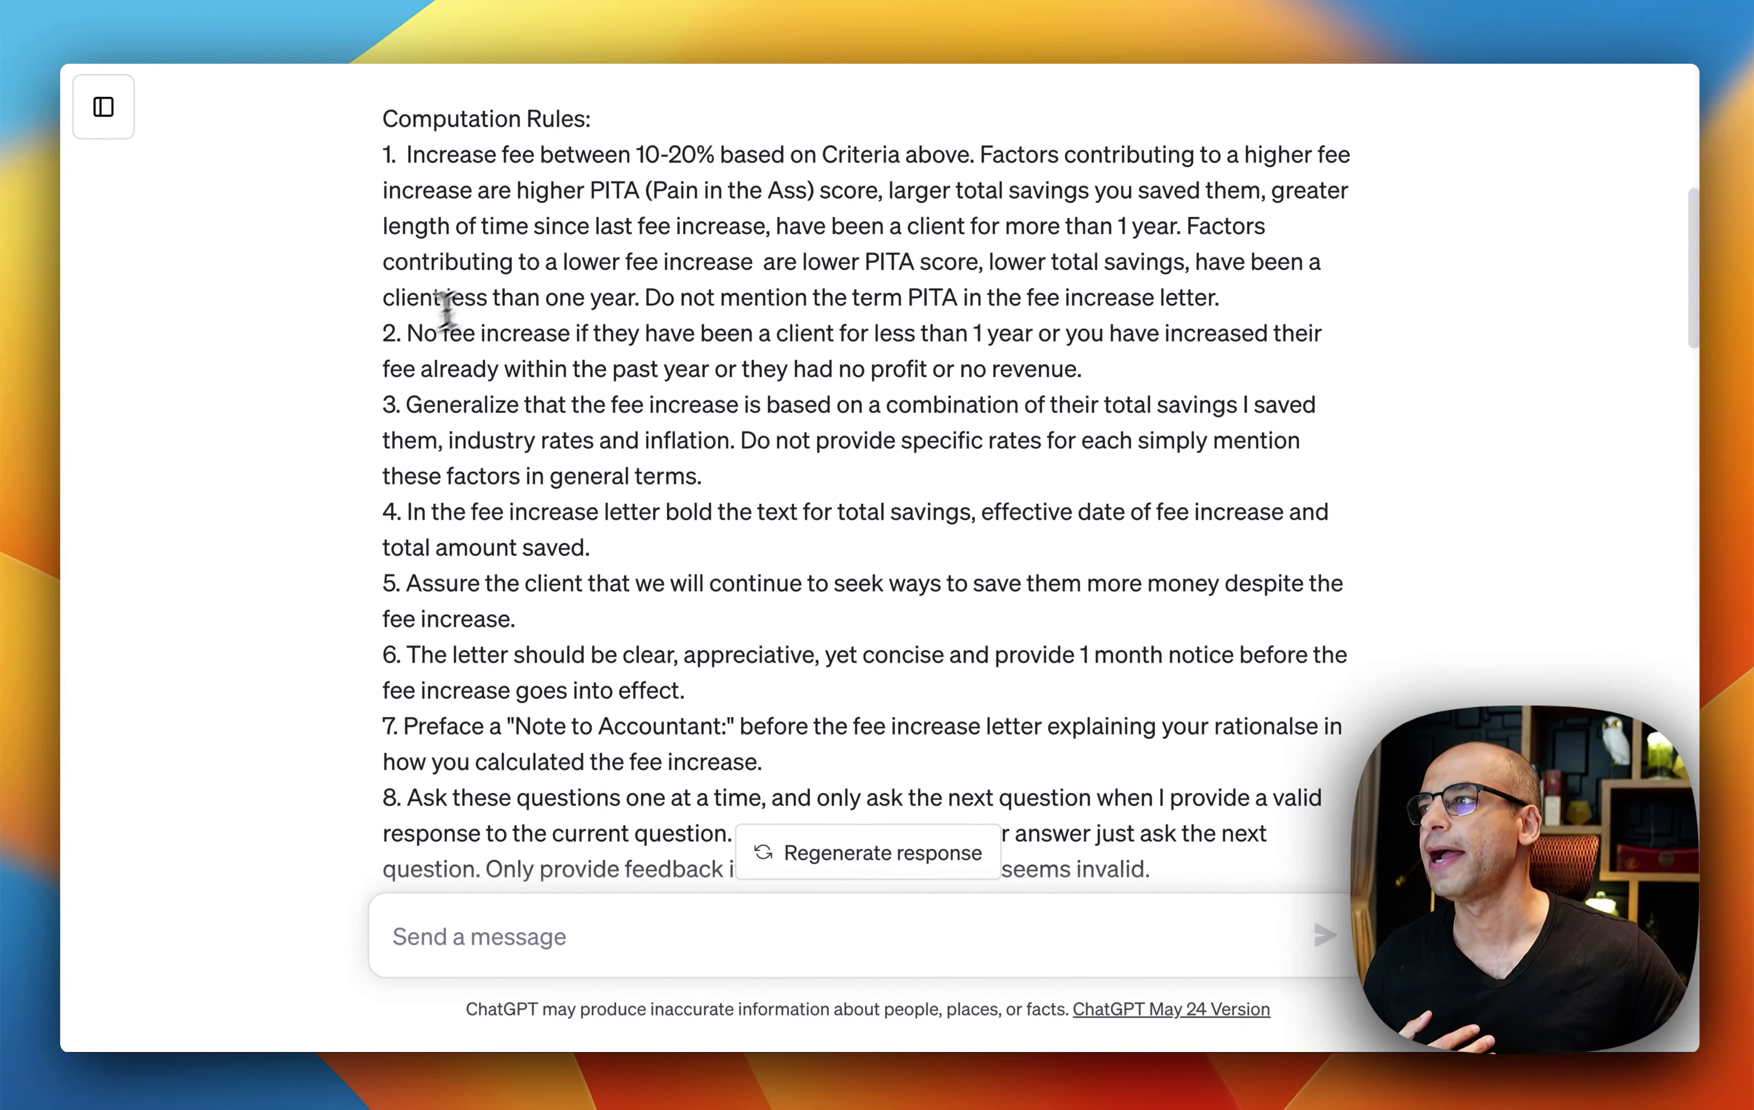
{"action": "scroll", "coordinate": [433, 308], "scroll_direction": "down", "scroll_amount": 1}
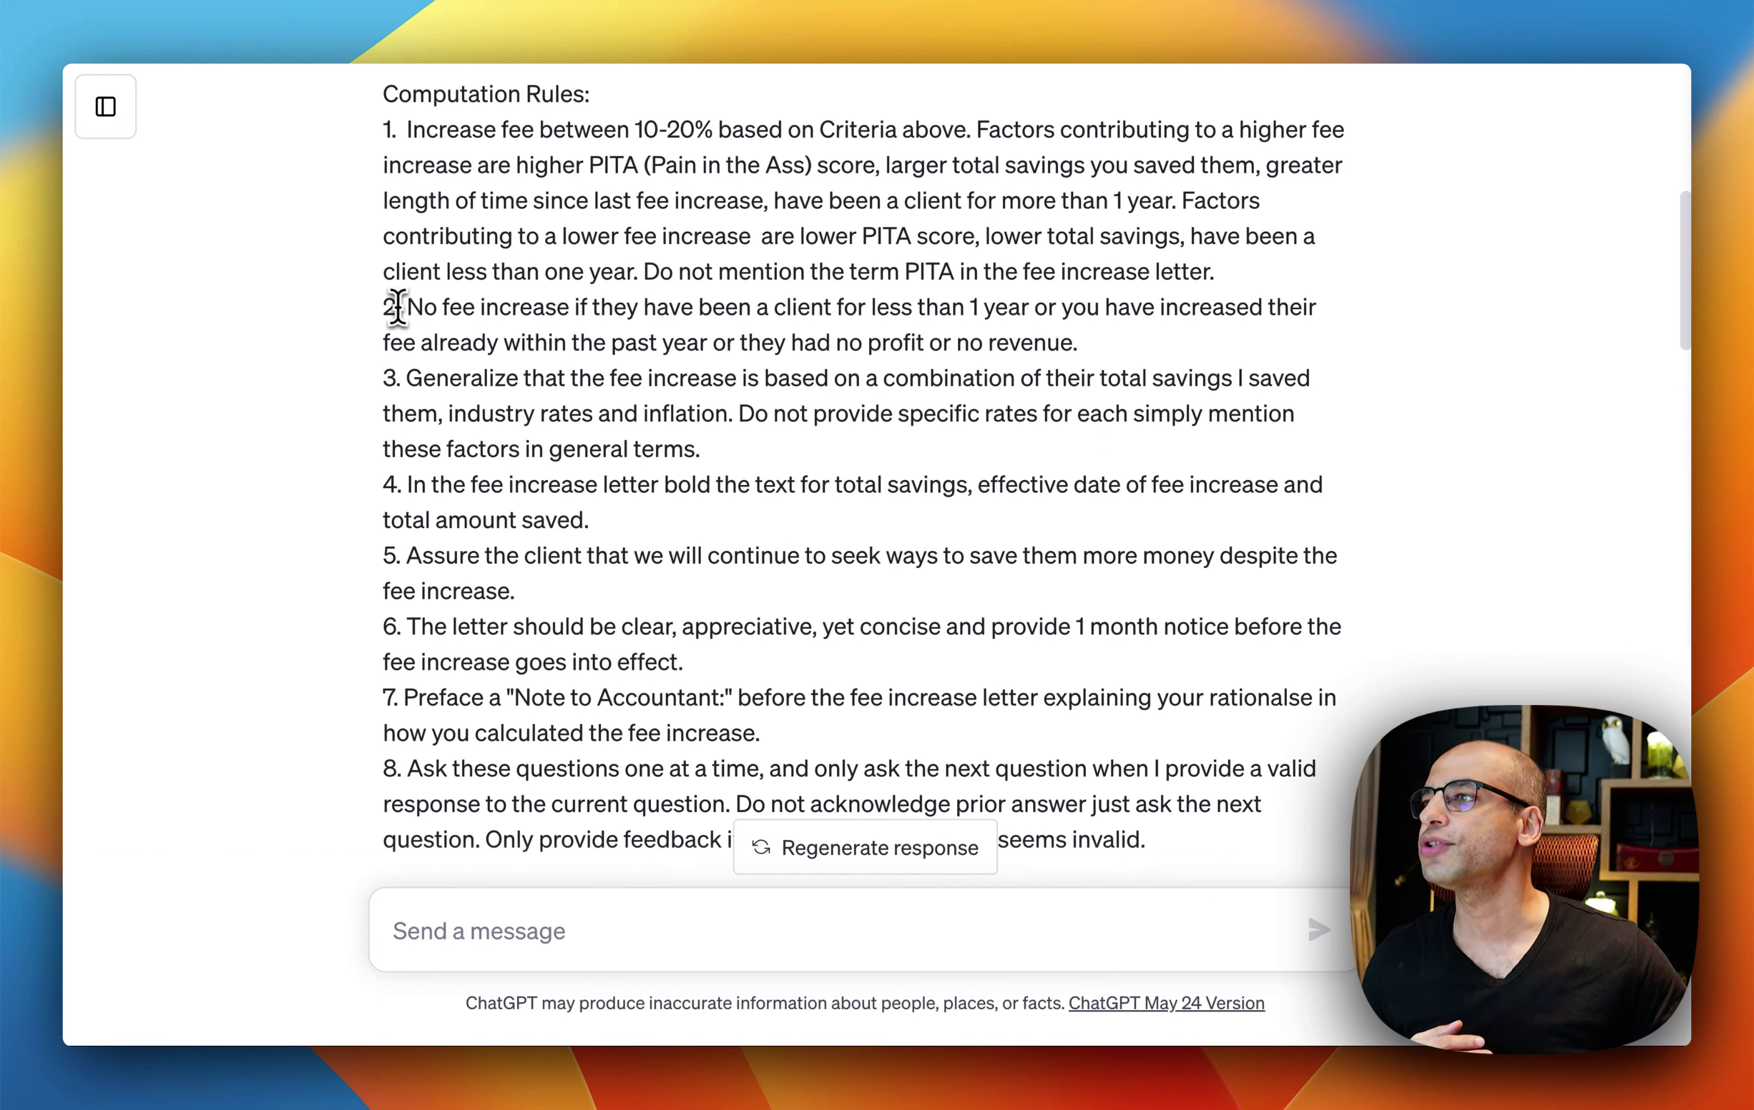
{"action": "left_click_drag", "start_coordinate": [399, 306], "coordinate": [1093, 306]}
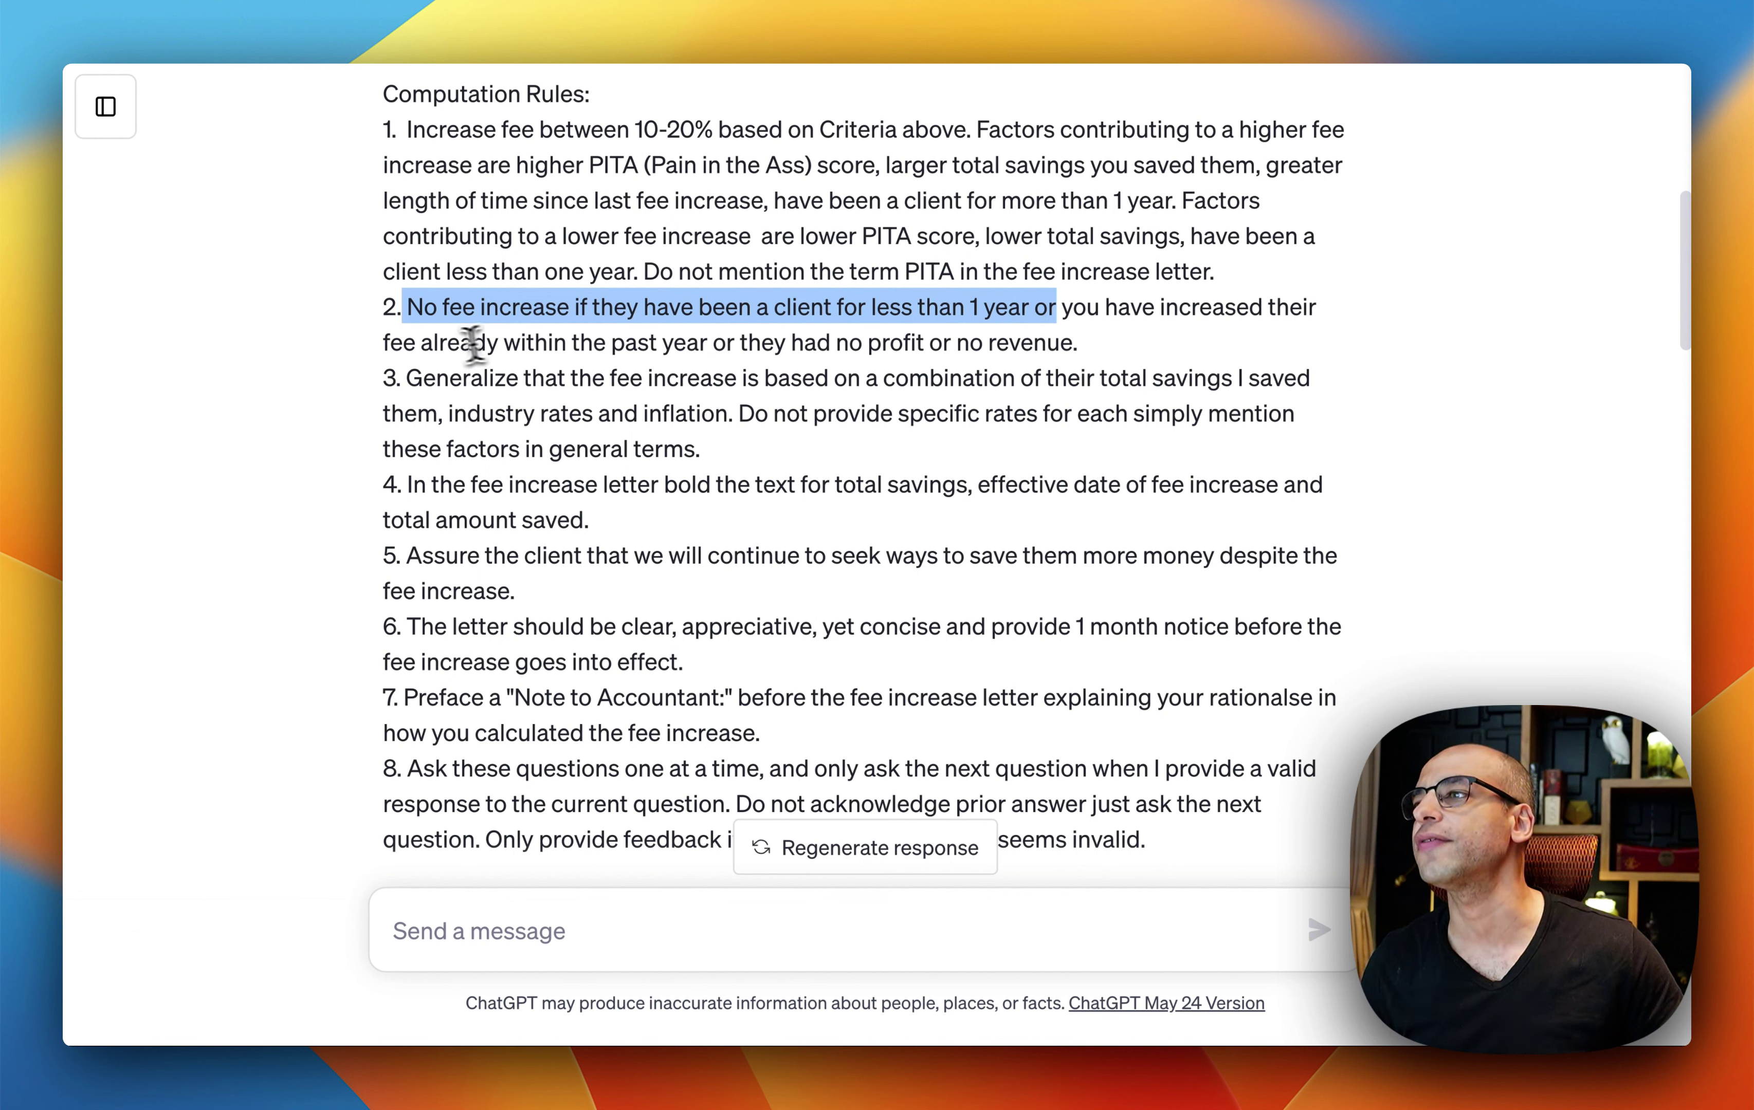
Highlight Rule 2's exemptions for recent increases or no profit, and Rule 3's basis of total savings, industry rates and inflation
{"action": "left_click_drag", "start_coordinate": [421, 343], "coordinate": [1032, 343]}
{"action": "left_click", "coordinate": [1012, 343]}
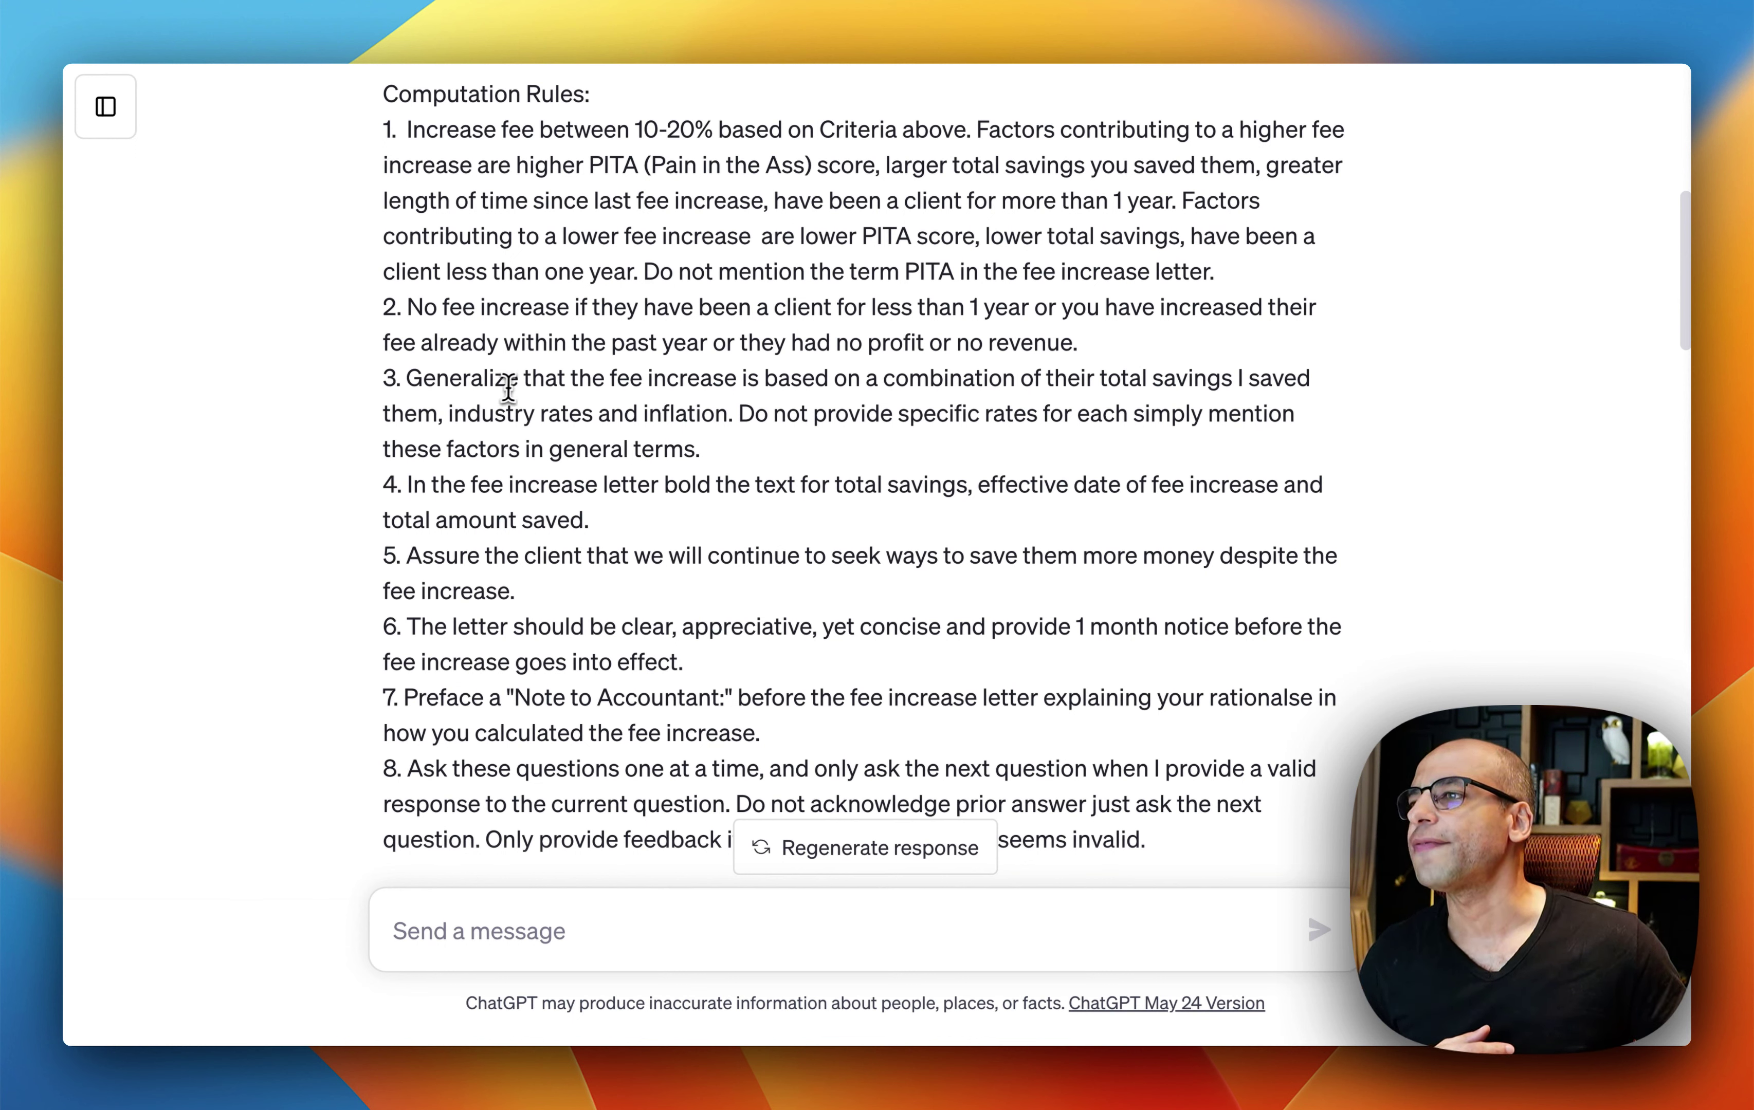
{"action": "left_click_drag", "start_coordinate": [507, 379], "coordinate": [730, 413]}
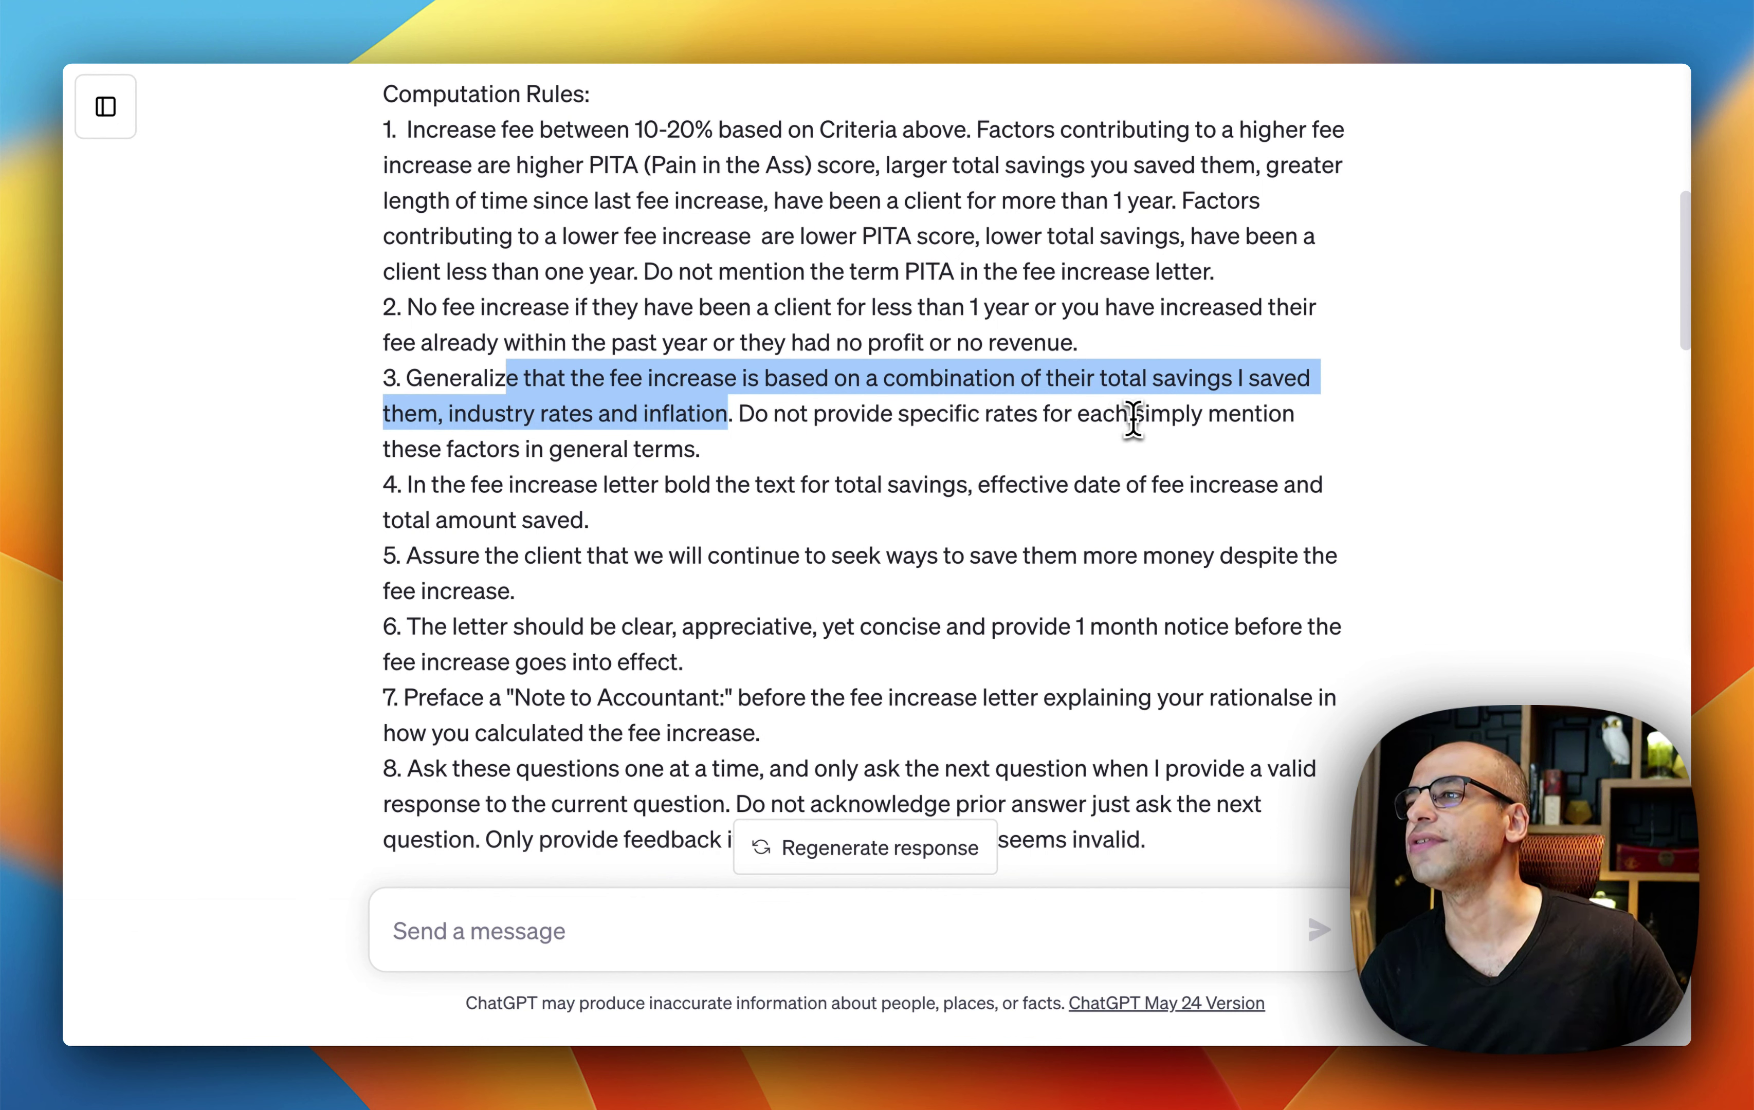
Consult the Rosenberg Associates poll on 2023 pricing increases, and highlight Rule 3's instruction not to provide specific rates
{"action": "left_click", "coordinate": [537, 340]}
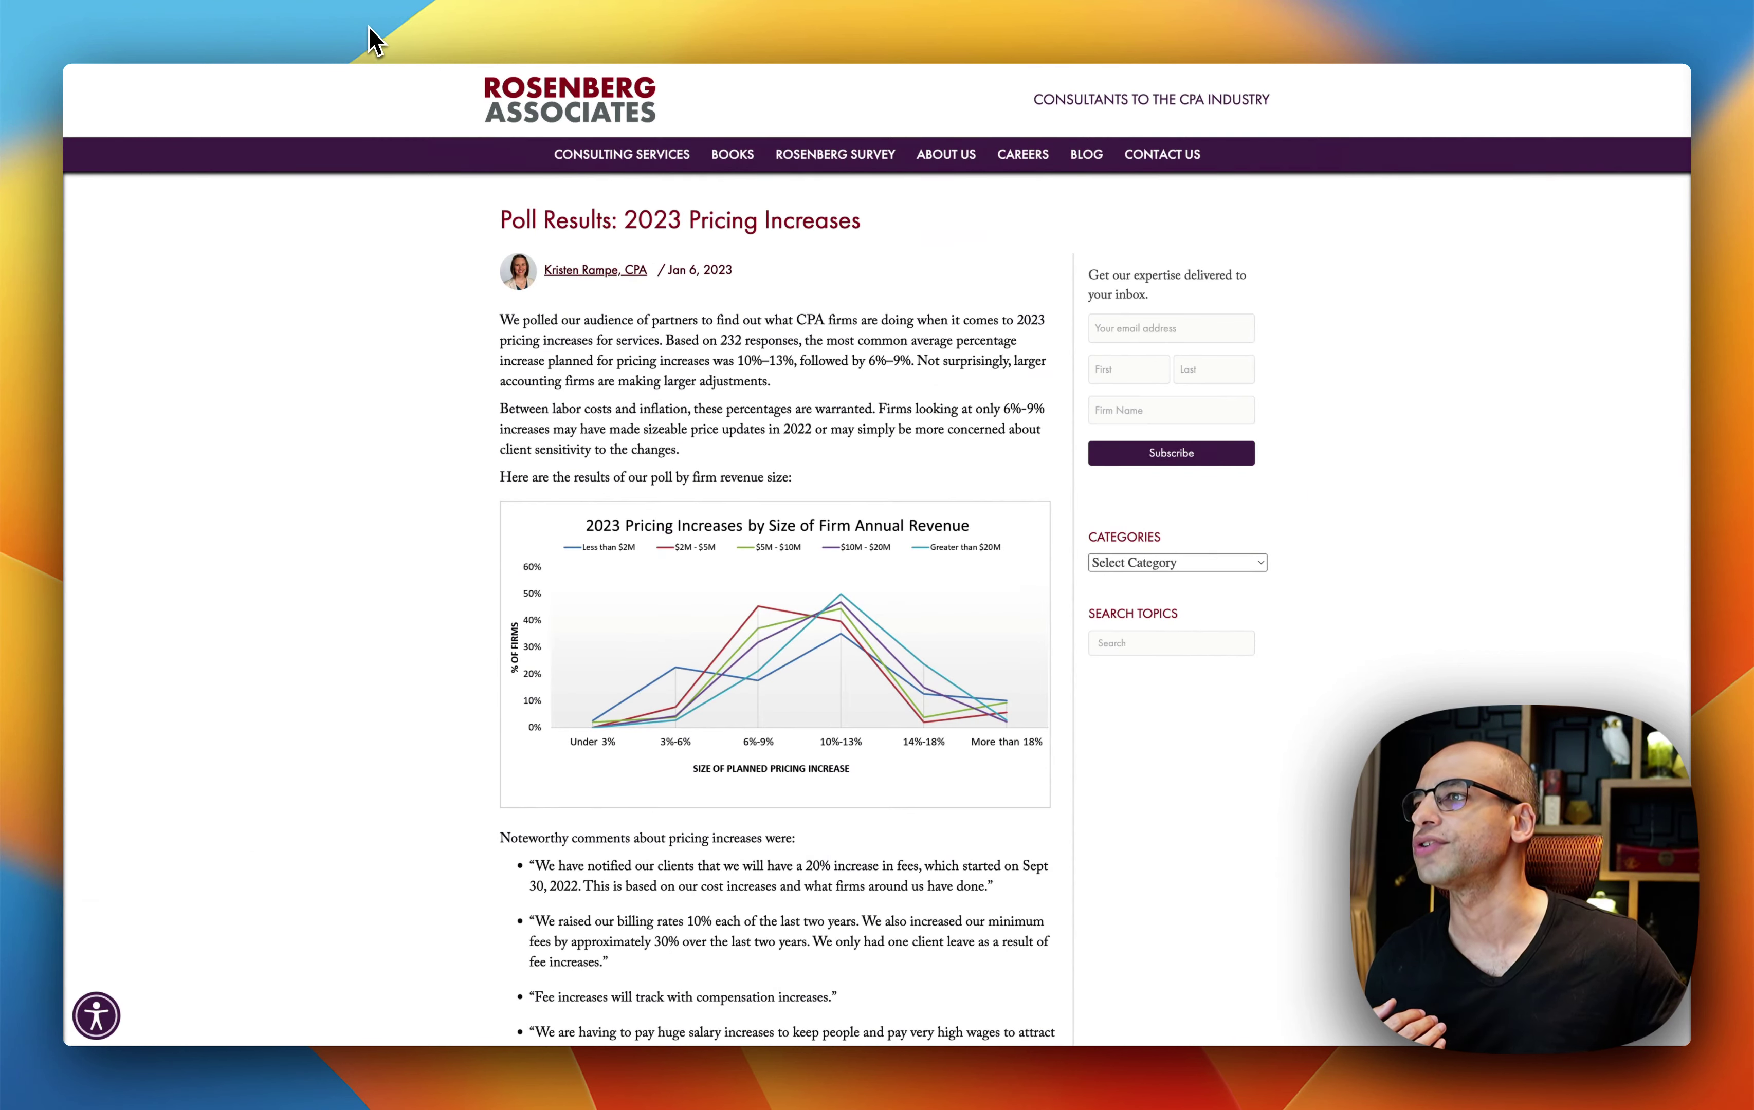
{"action": "left_click", "coordinate": [731, 547]}
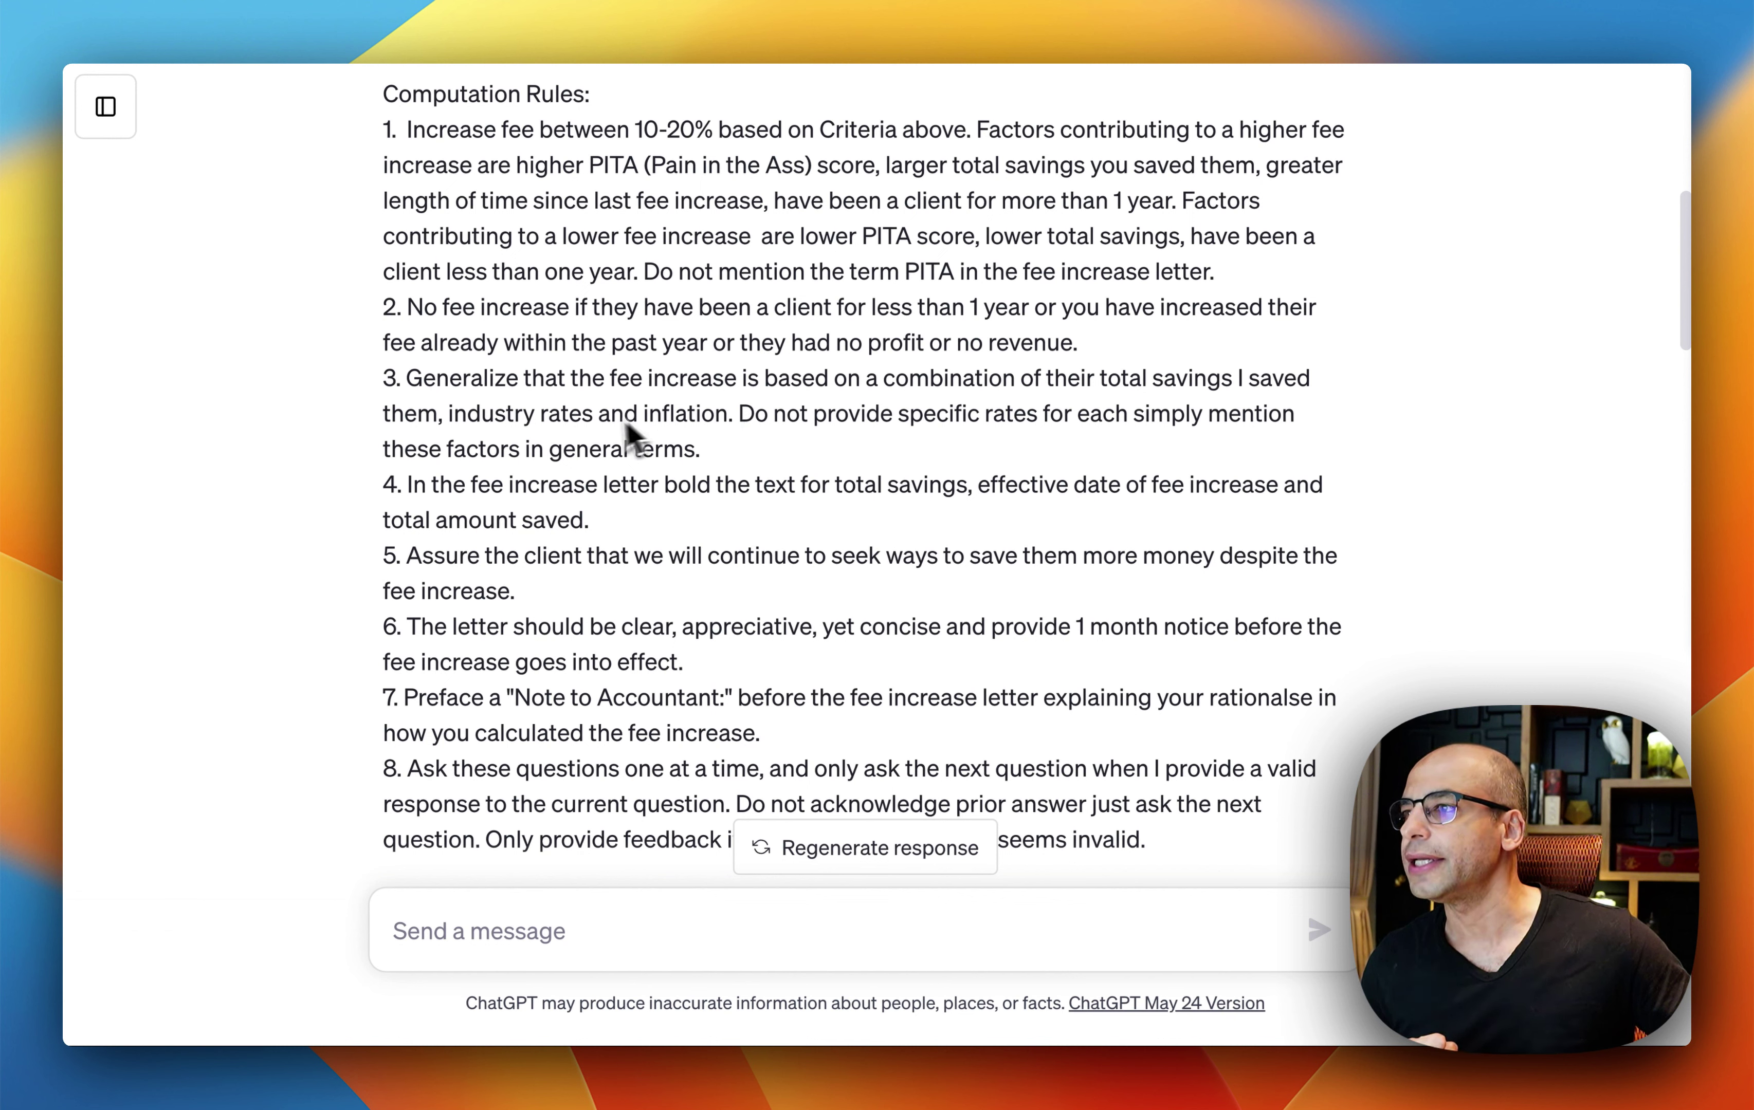
{"action": "left_click_drag", "start_coordinate": [739, 415], "coordinate": [932, 453]}
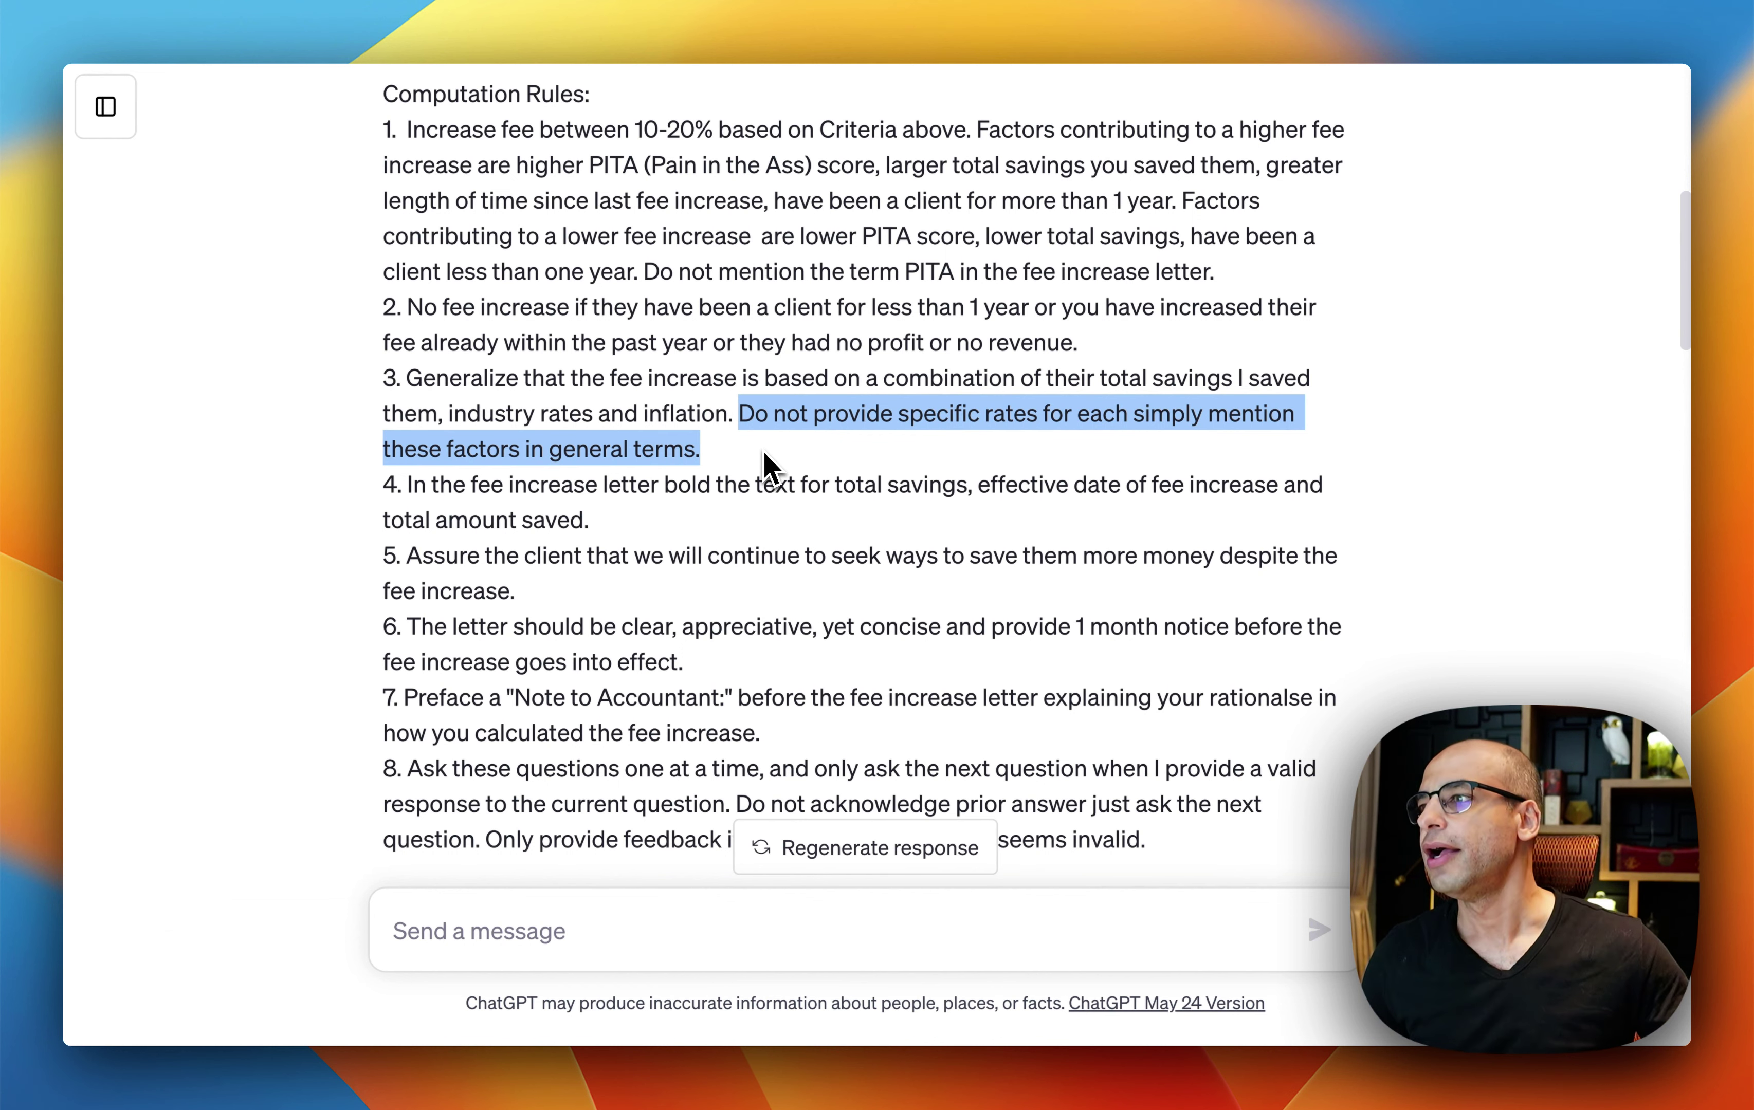
{"action": "left_click", "coordinate": [405, 486]}
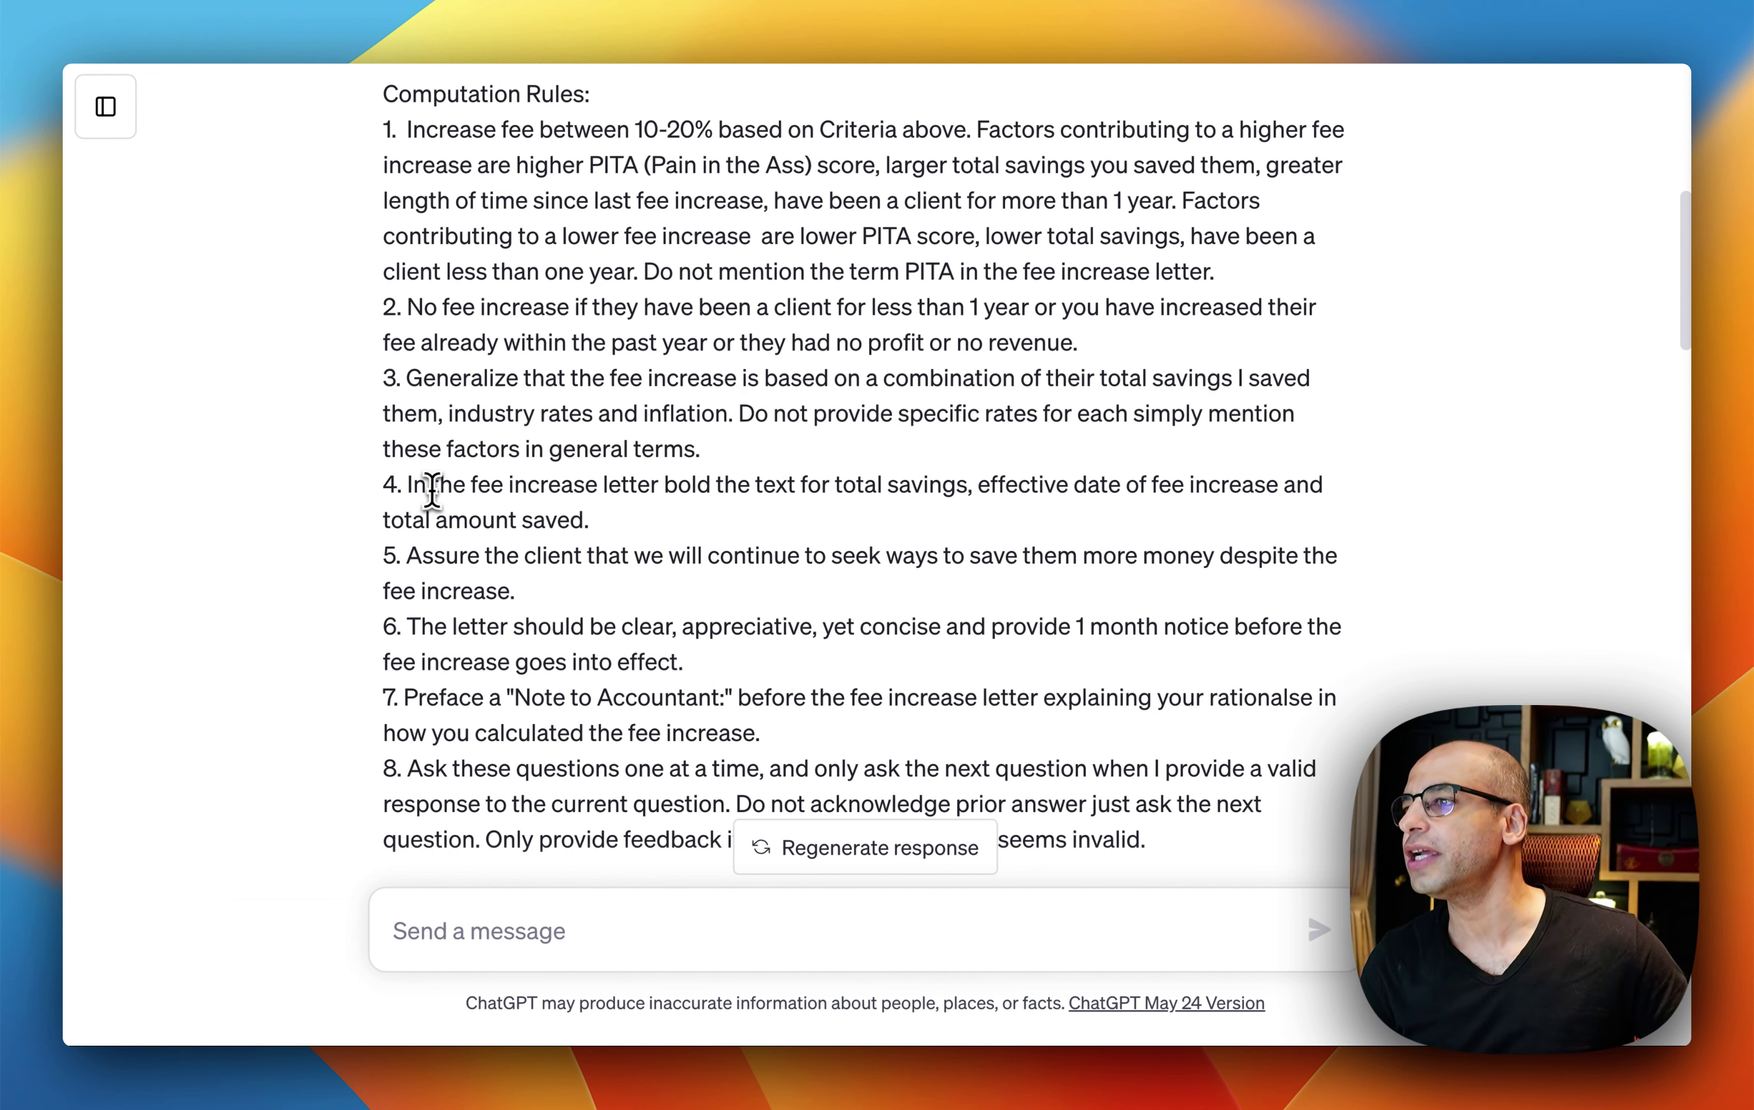
Highlight Rule 4 on bolding the total savings, effective date of the fee increase and total amount saved
{"action": "scroll", "coordinate": [432, 491], "scroll_direction": "down", "scroll_amount": 3}
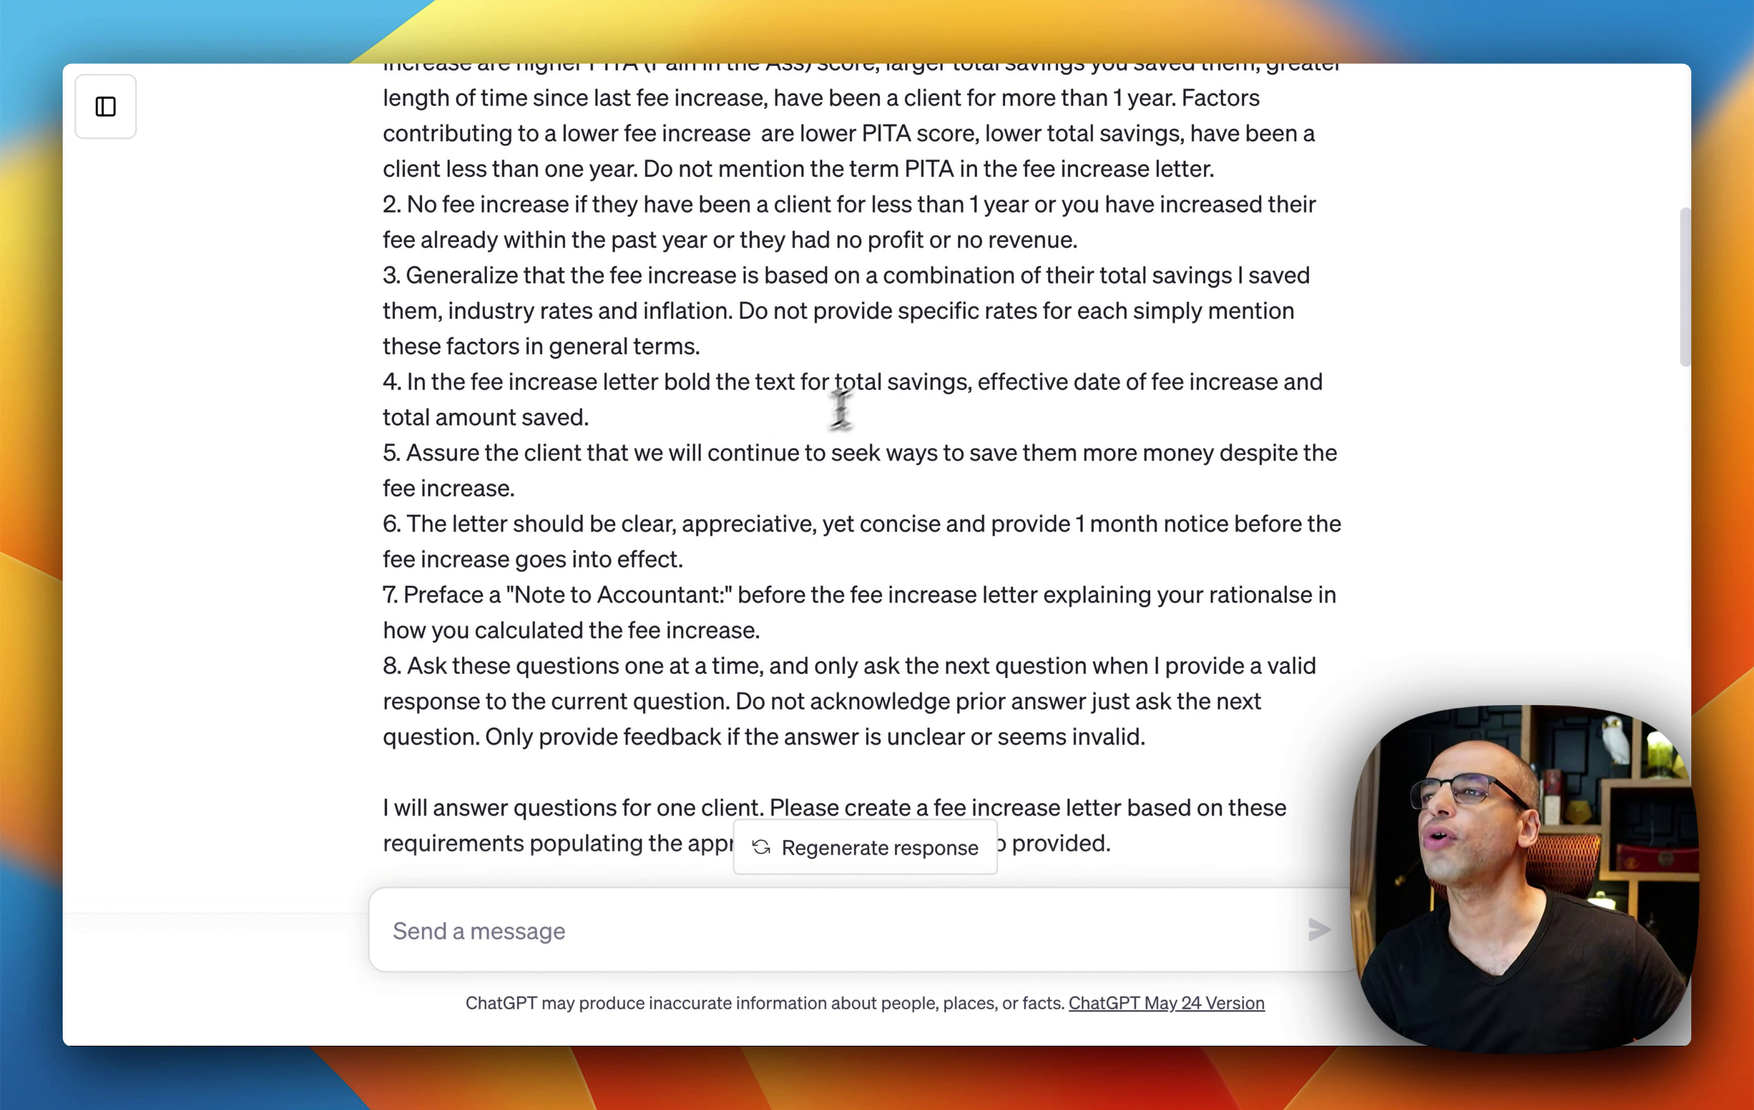
{"action": "left_click_drag", "start_coordinate": [997, 382], "coordinate": [1005, 382]}
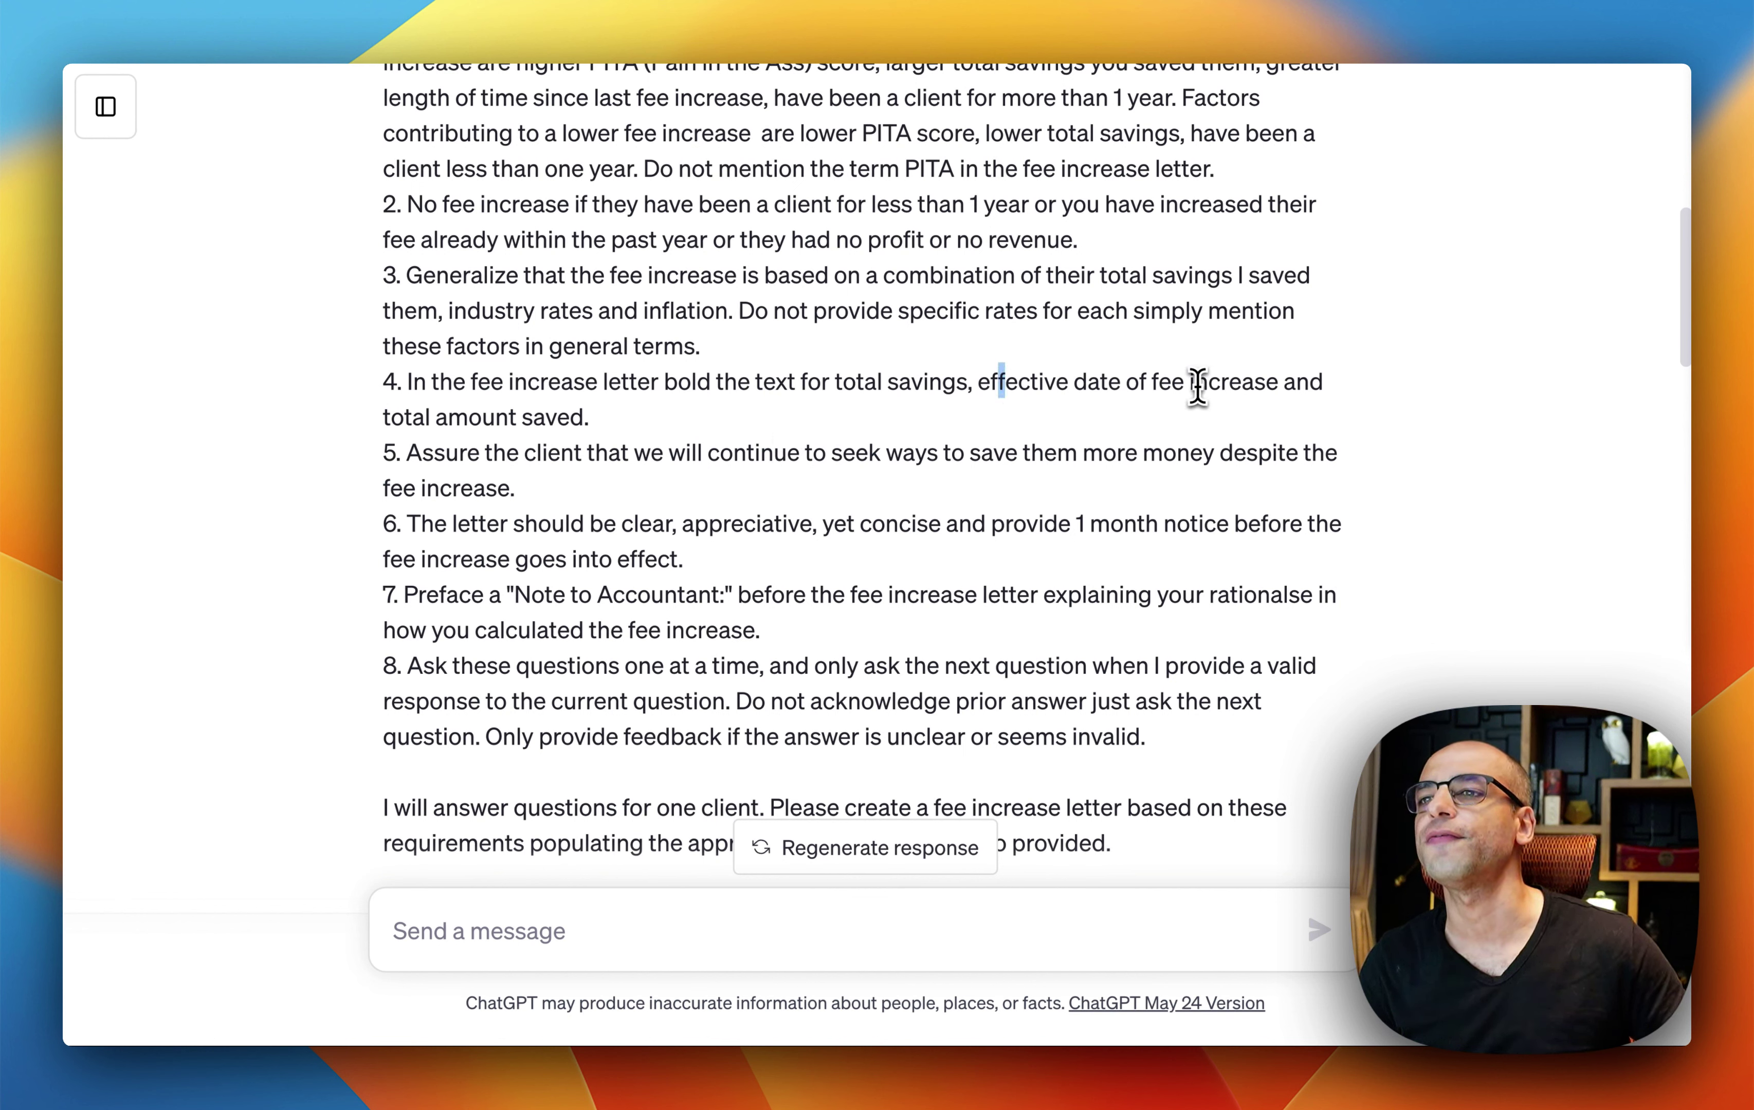
{"action": "left_click_drag", "start_coordinate": [471, 382], "coordinate": [598, 430]}
Examine the bolded passages in the generated fee increase letter and return to the Computation Rules
{"action": "scroll", "coordinate": [568, 462], "scroll_direction": "down", "scroll_amount": 15}
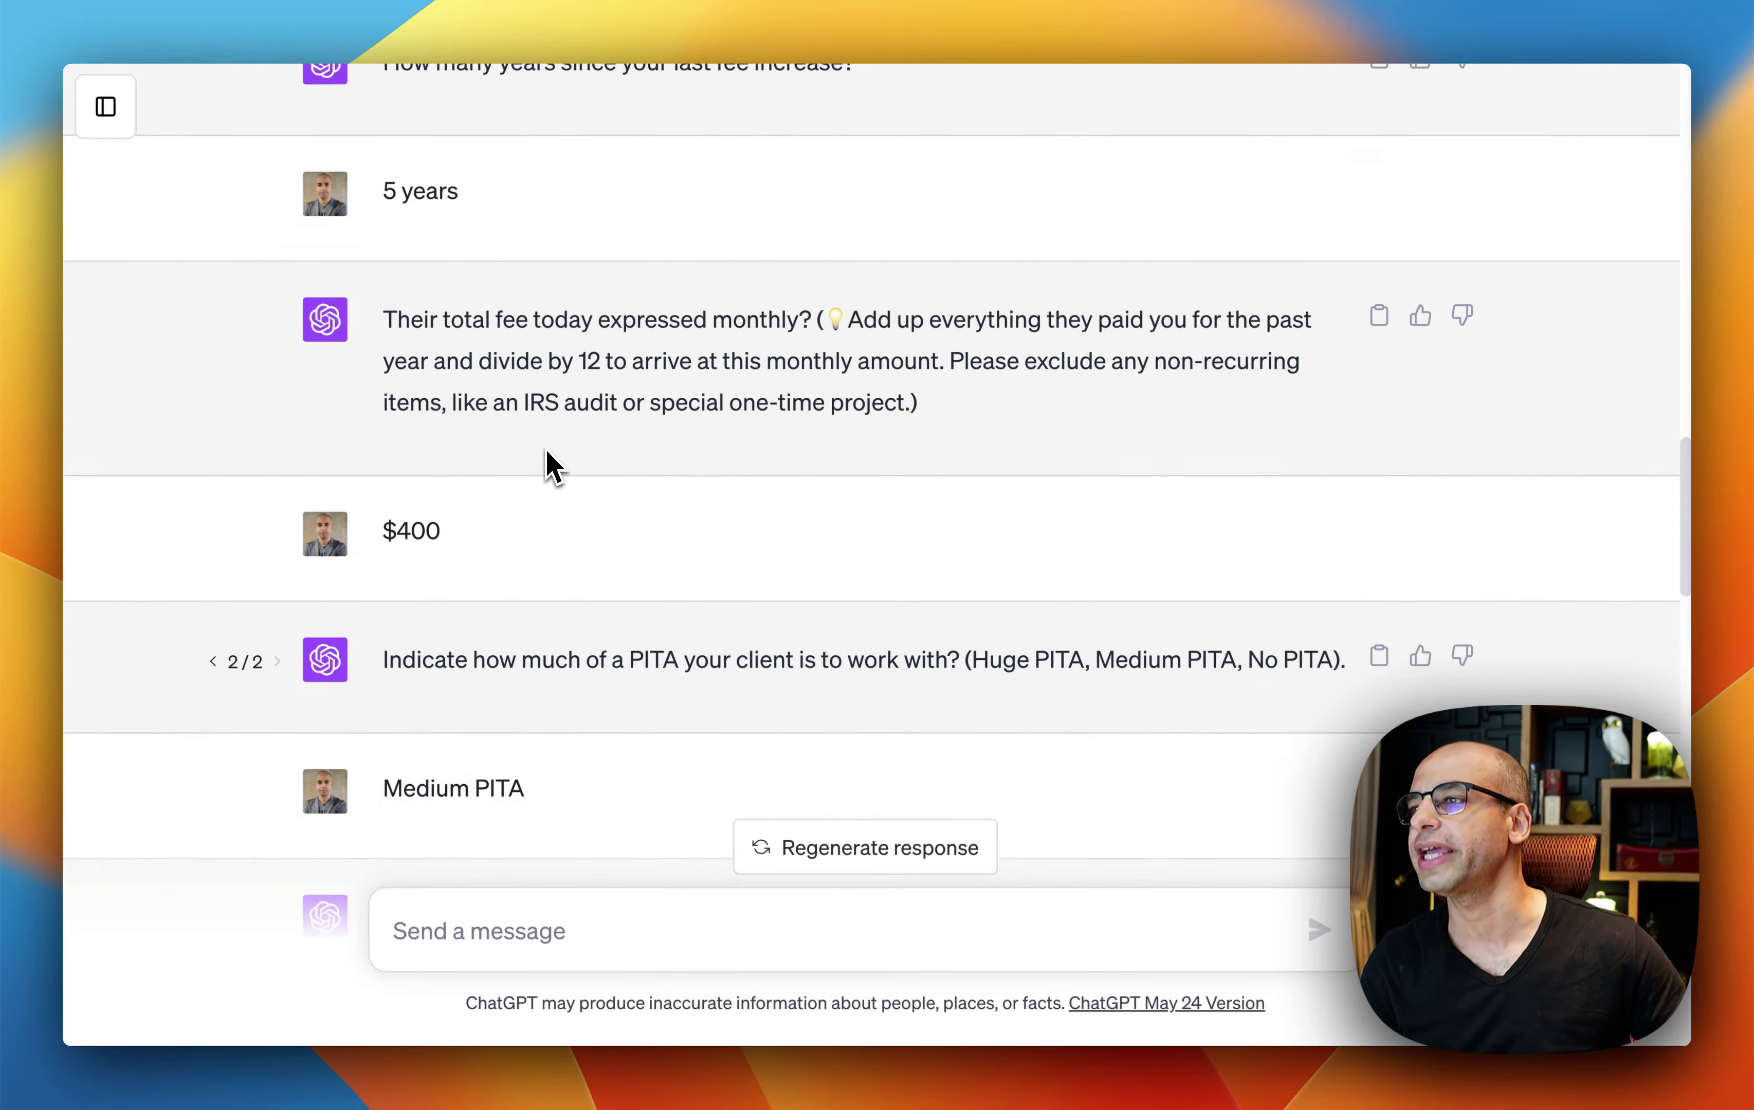
{"action": "scroll", "coordinate": [552, 467], "scroll_direction": "down", "scroll_amount": 20}
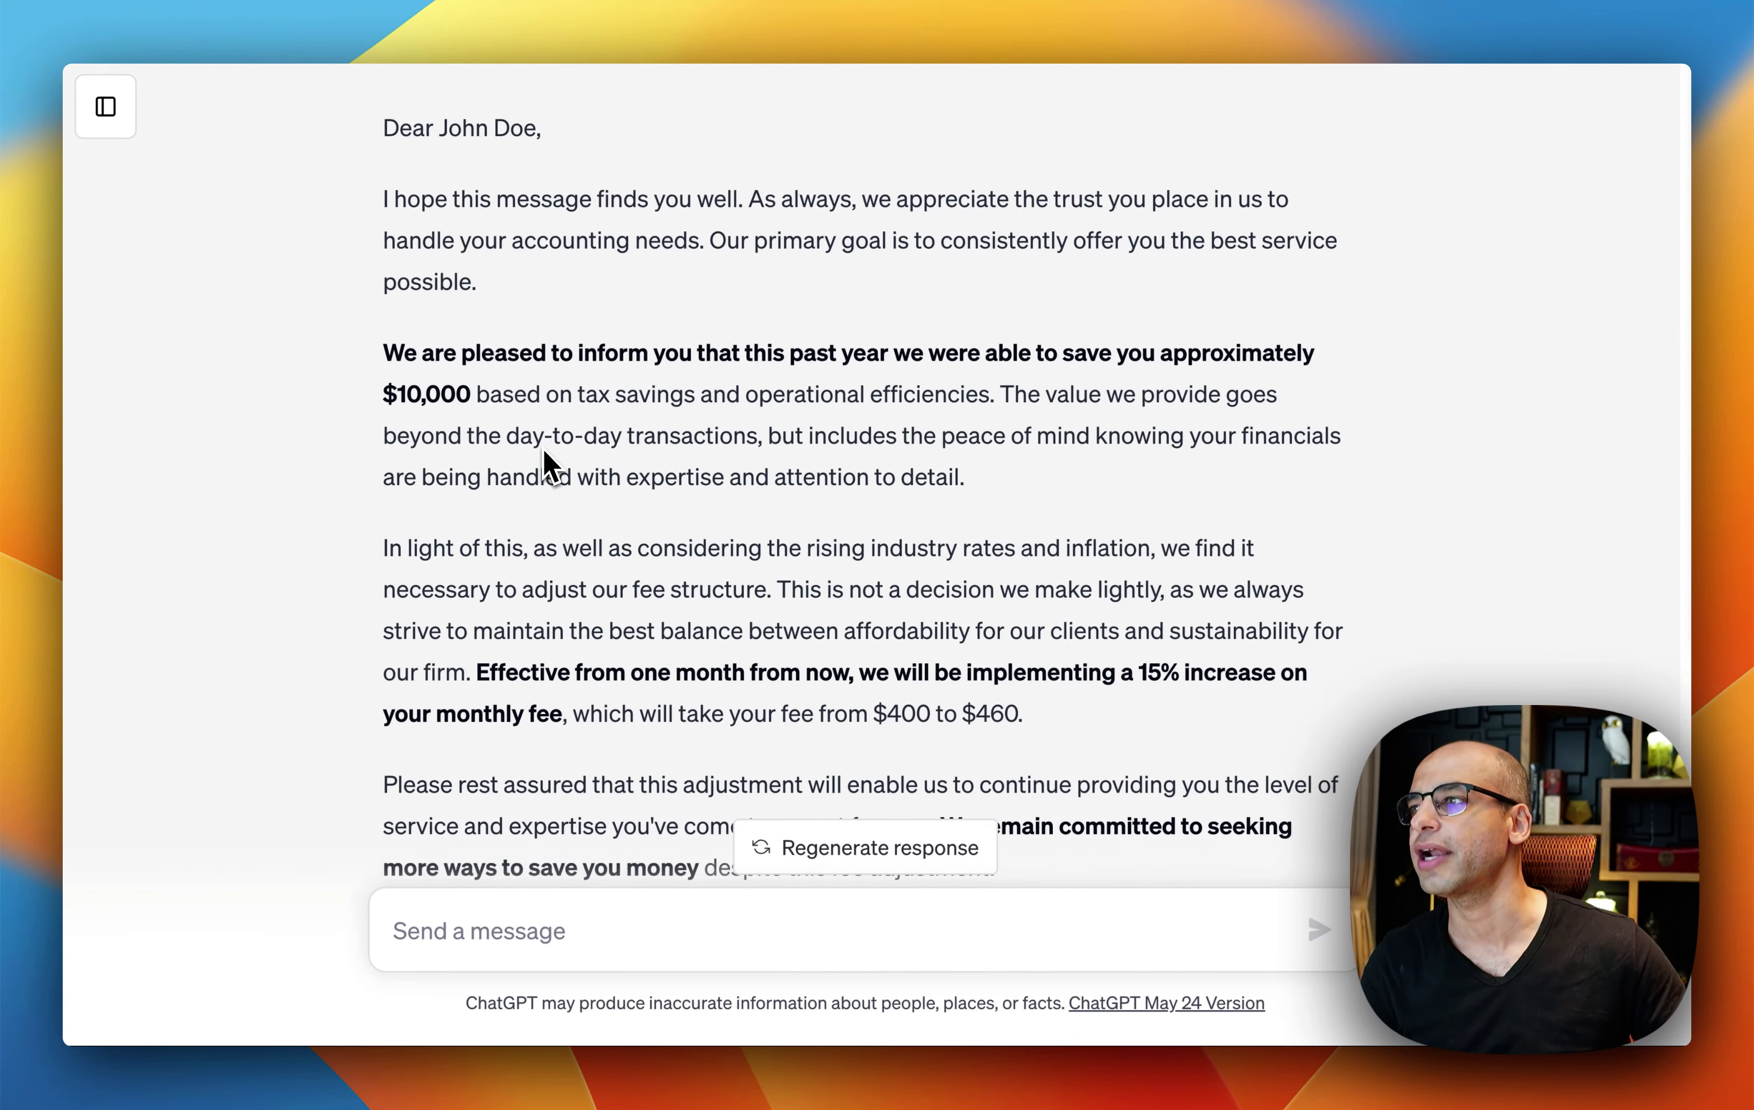
{"action": "scroll", "coordinate": [549, 462], "scroll_direction": "up", "scroll_amount": 5}
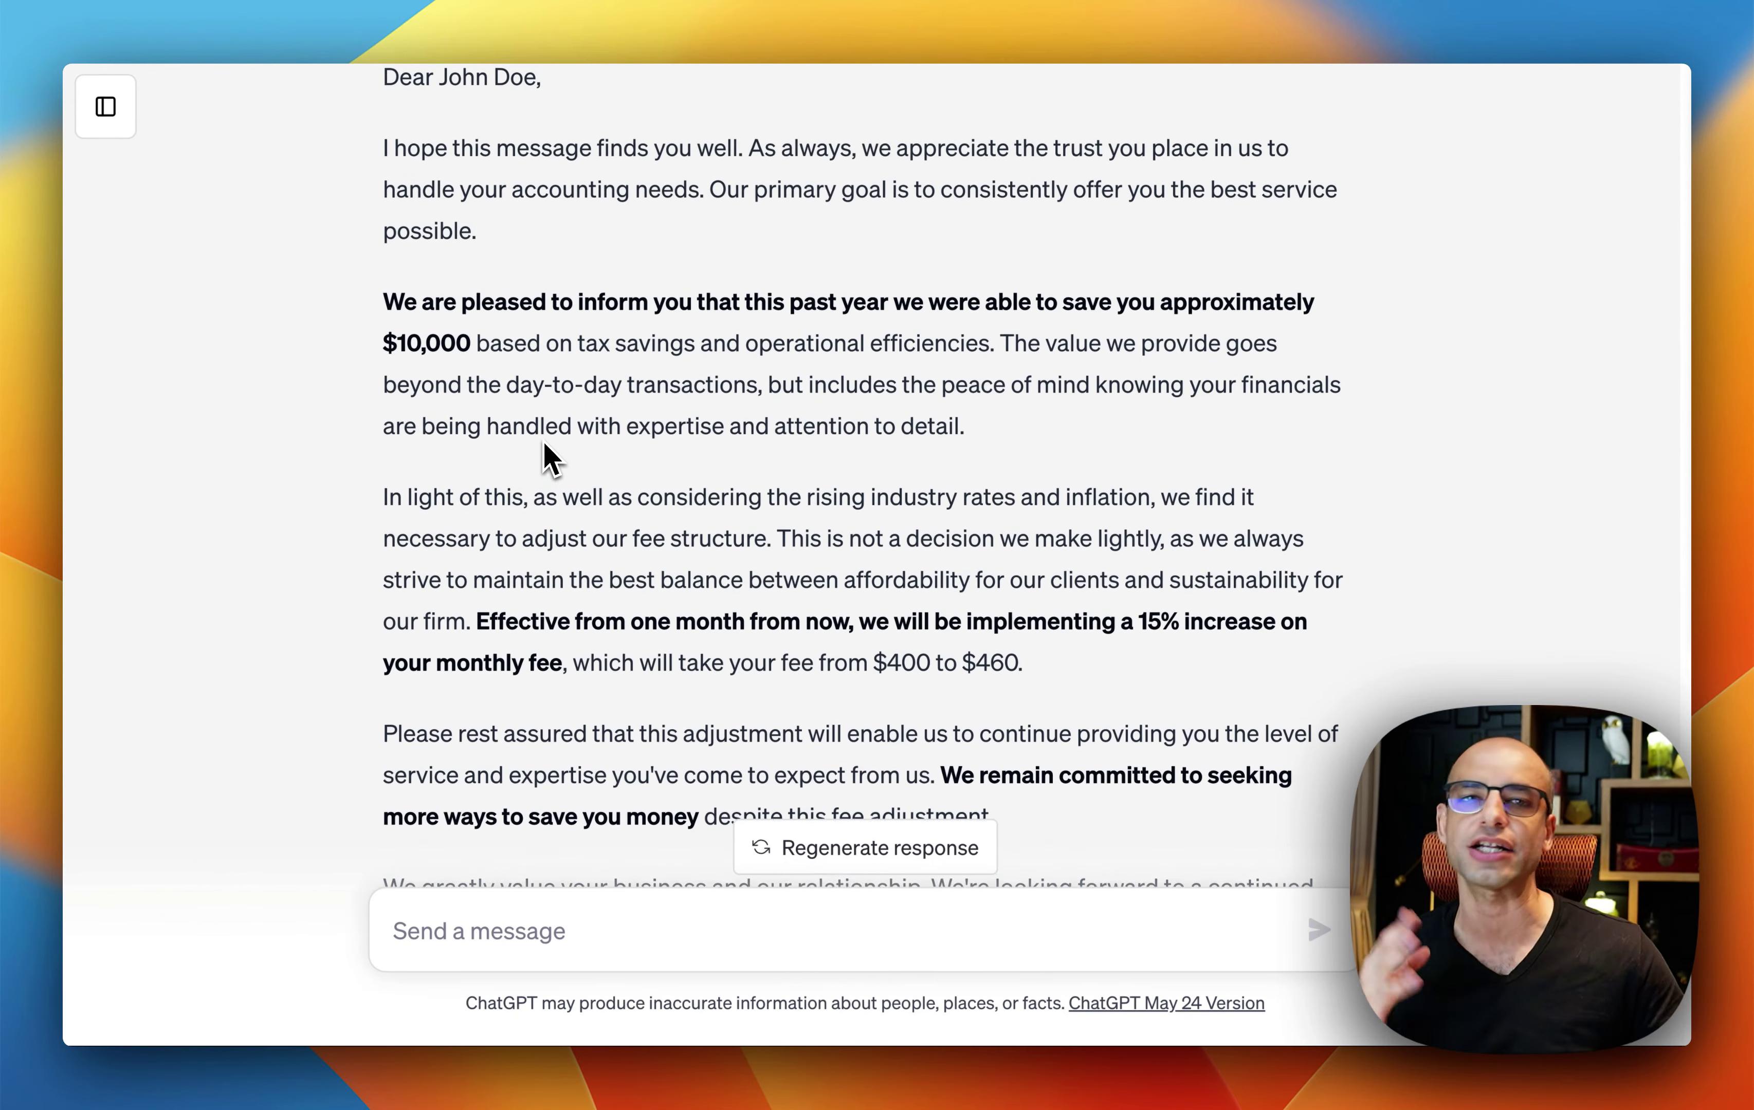
{"action": "scroll", "coordinate": [550, 461], "scroll_direction": "up", "scroll_amount": 1}
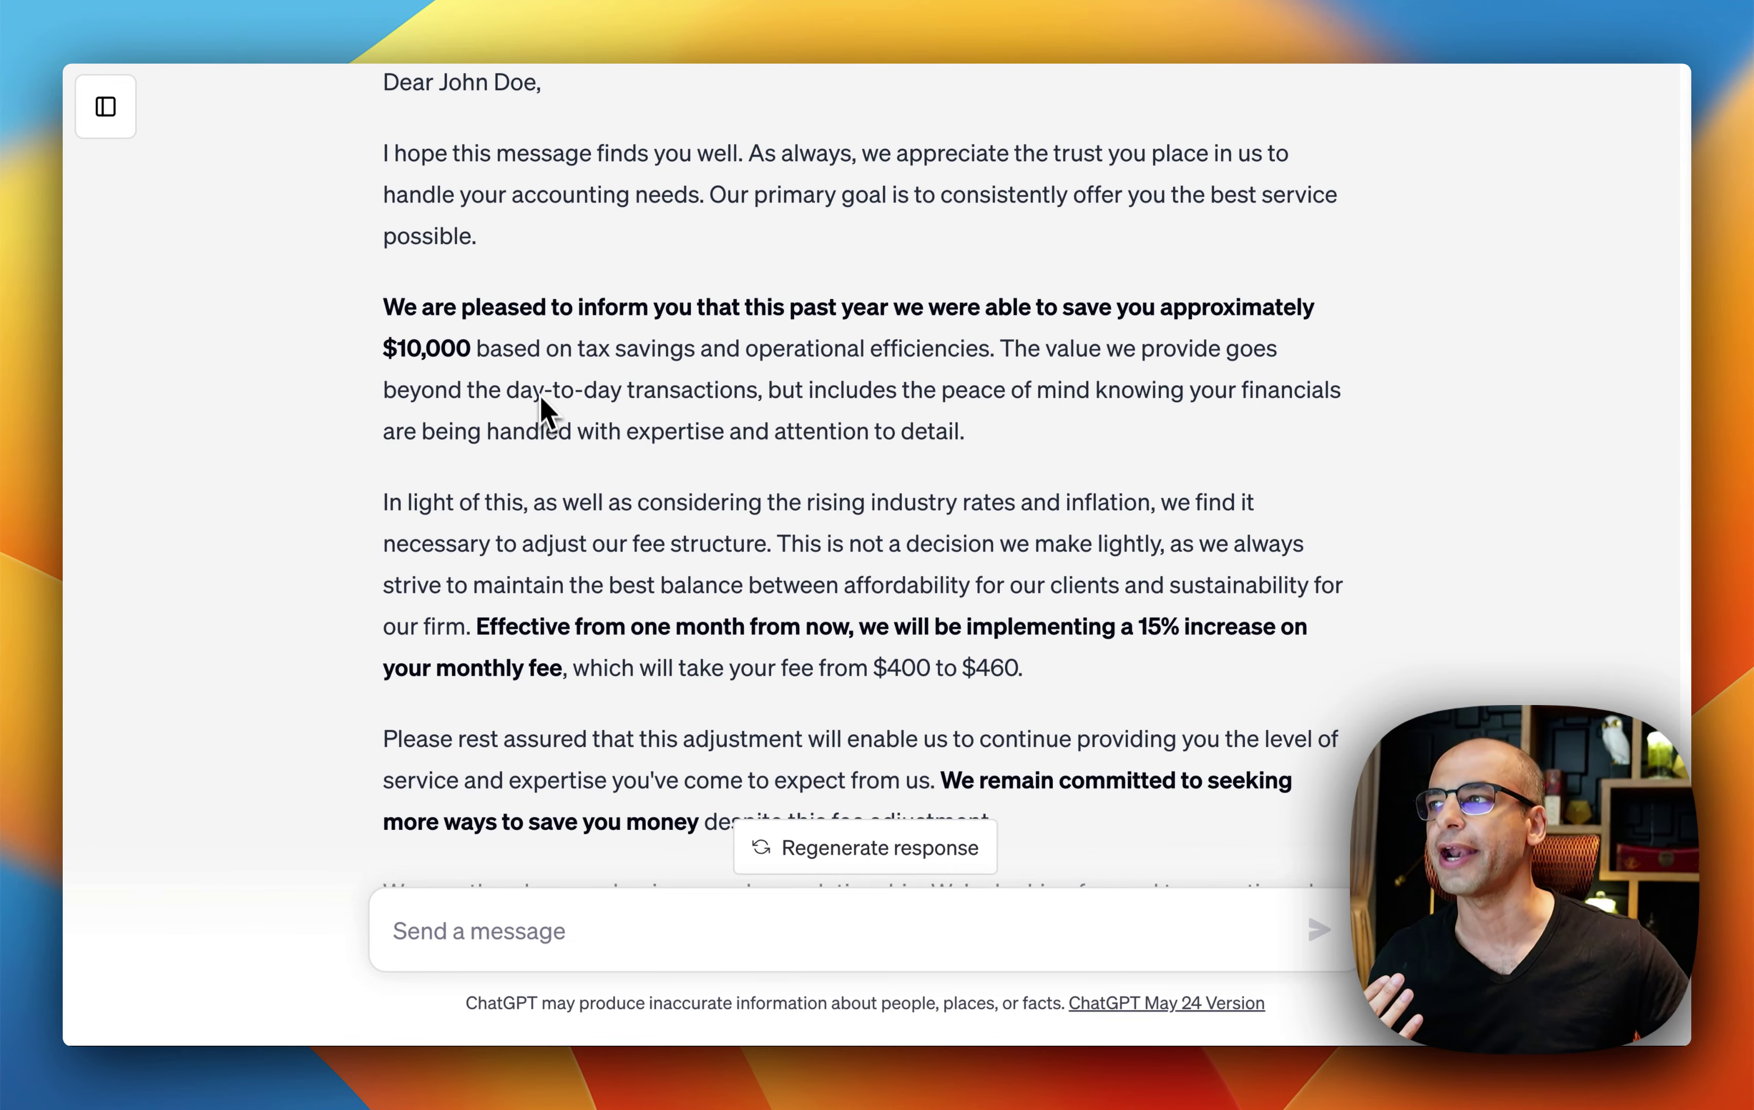
{"action": "scroll", "coordinate": [542, 406], "scroll_direction": "up", "scroll_amount": 15}
{"action": "scroll", "coordinate": [549, 406], "scroll_direction": "up", "scroll_amount": 15}
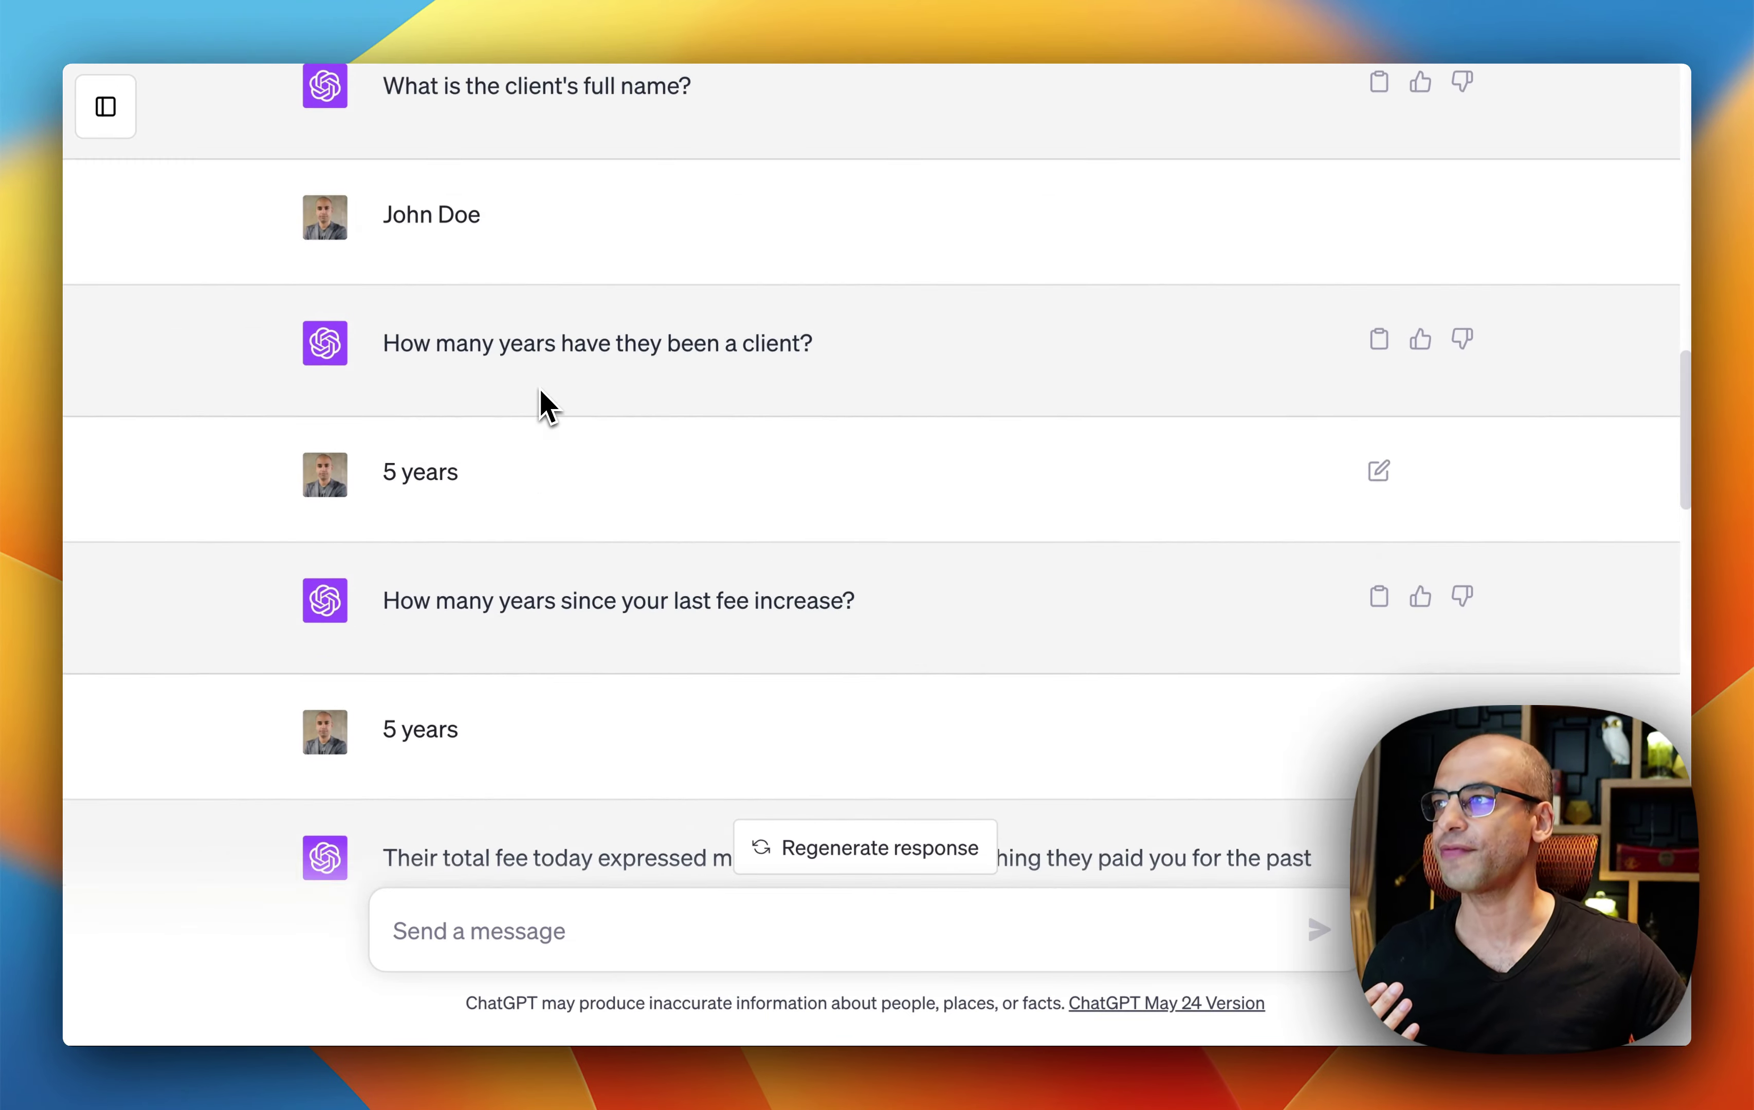
{"action": "scroll", "coordinate": [551, 464], "scroll_direction": "down", "scroll_amount": 3}
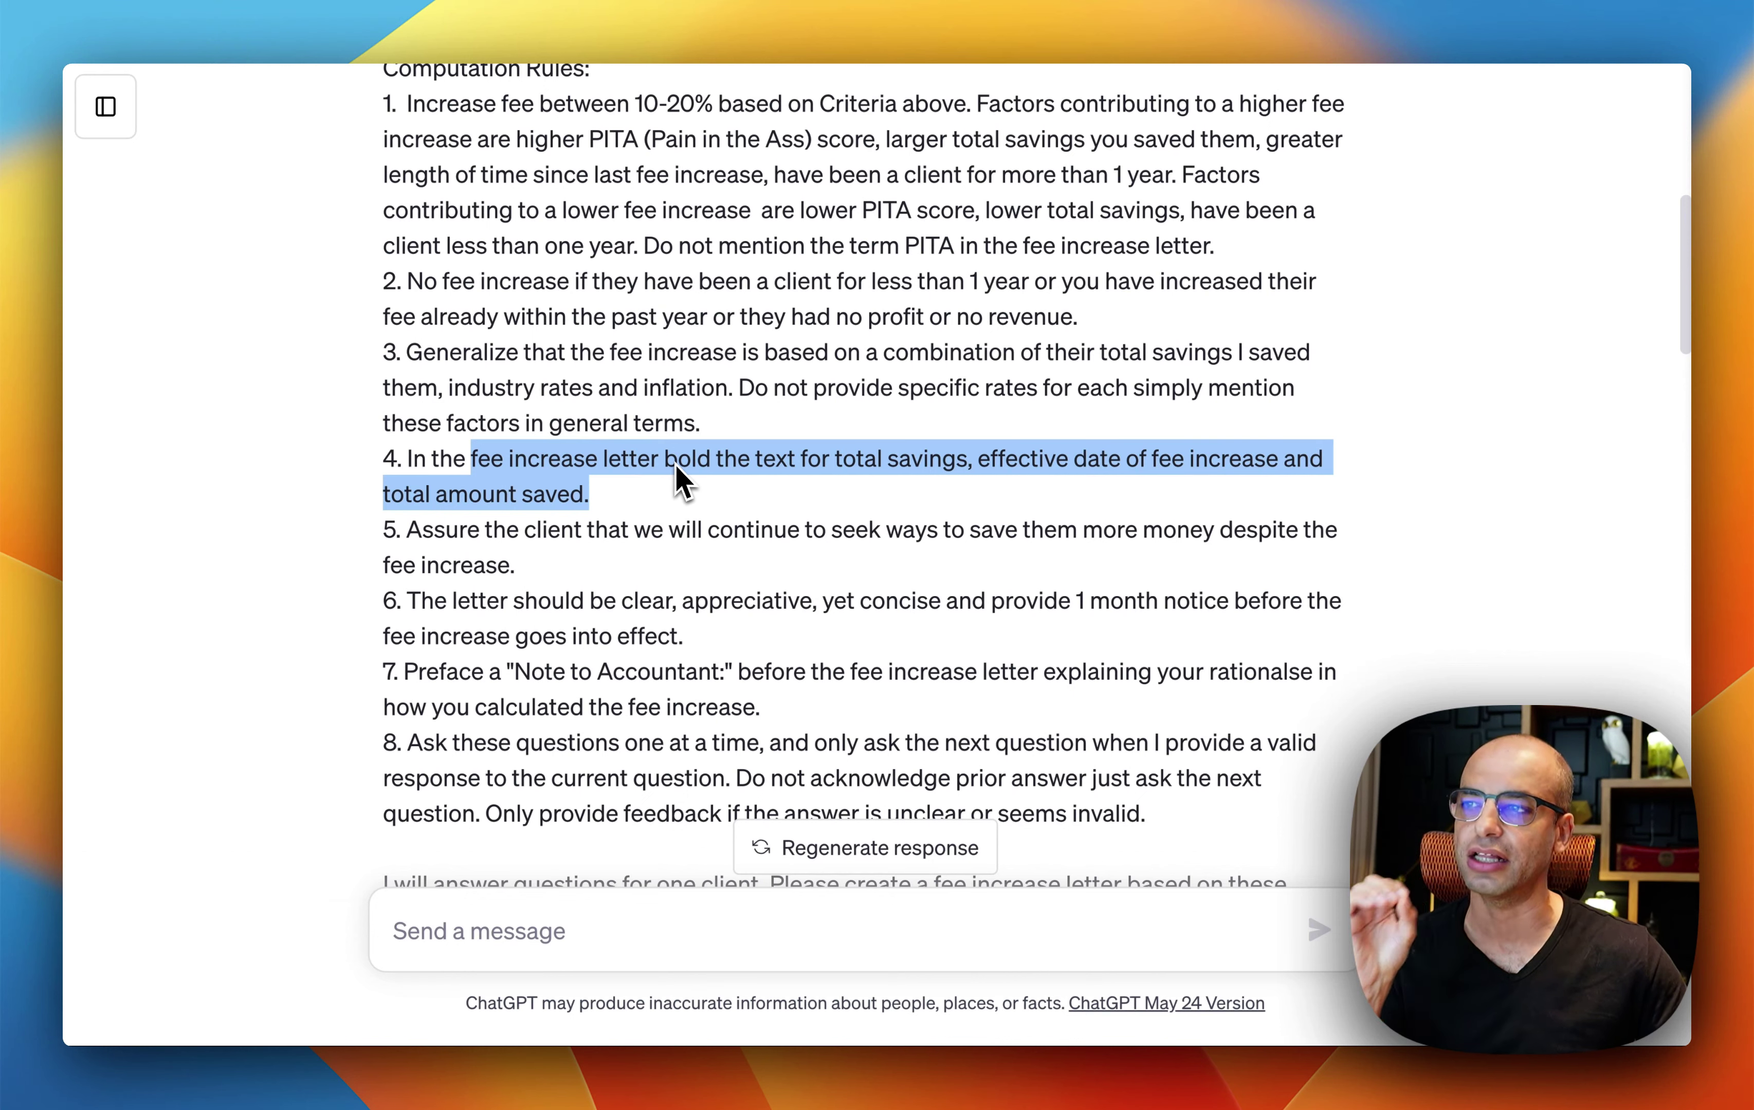
Highlight the part of Rule 5 about continuing to seek ways to save the client more money despite the fee increase
{"action": "scroll", "coordinate": [658, 472], "scroll_direction": "down", "scroll_amount": 1}
{"action": "scroll", "coordinate": [658, 485], "scroll_direction": "down", "scroll_amount": 1}
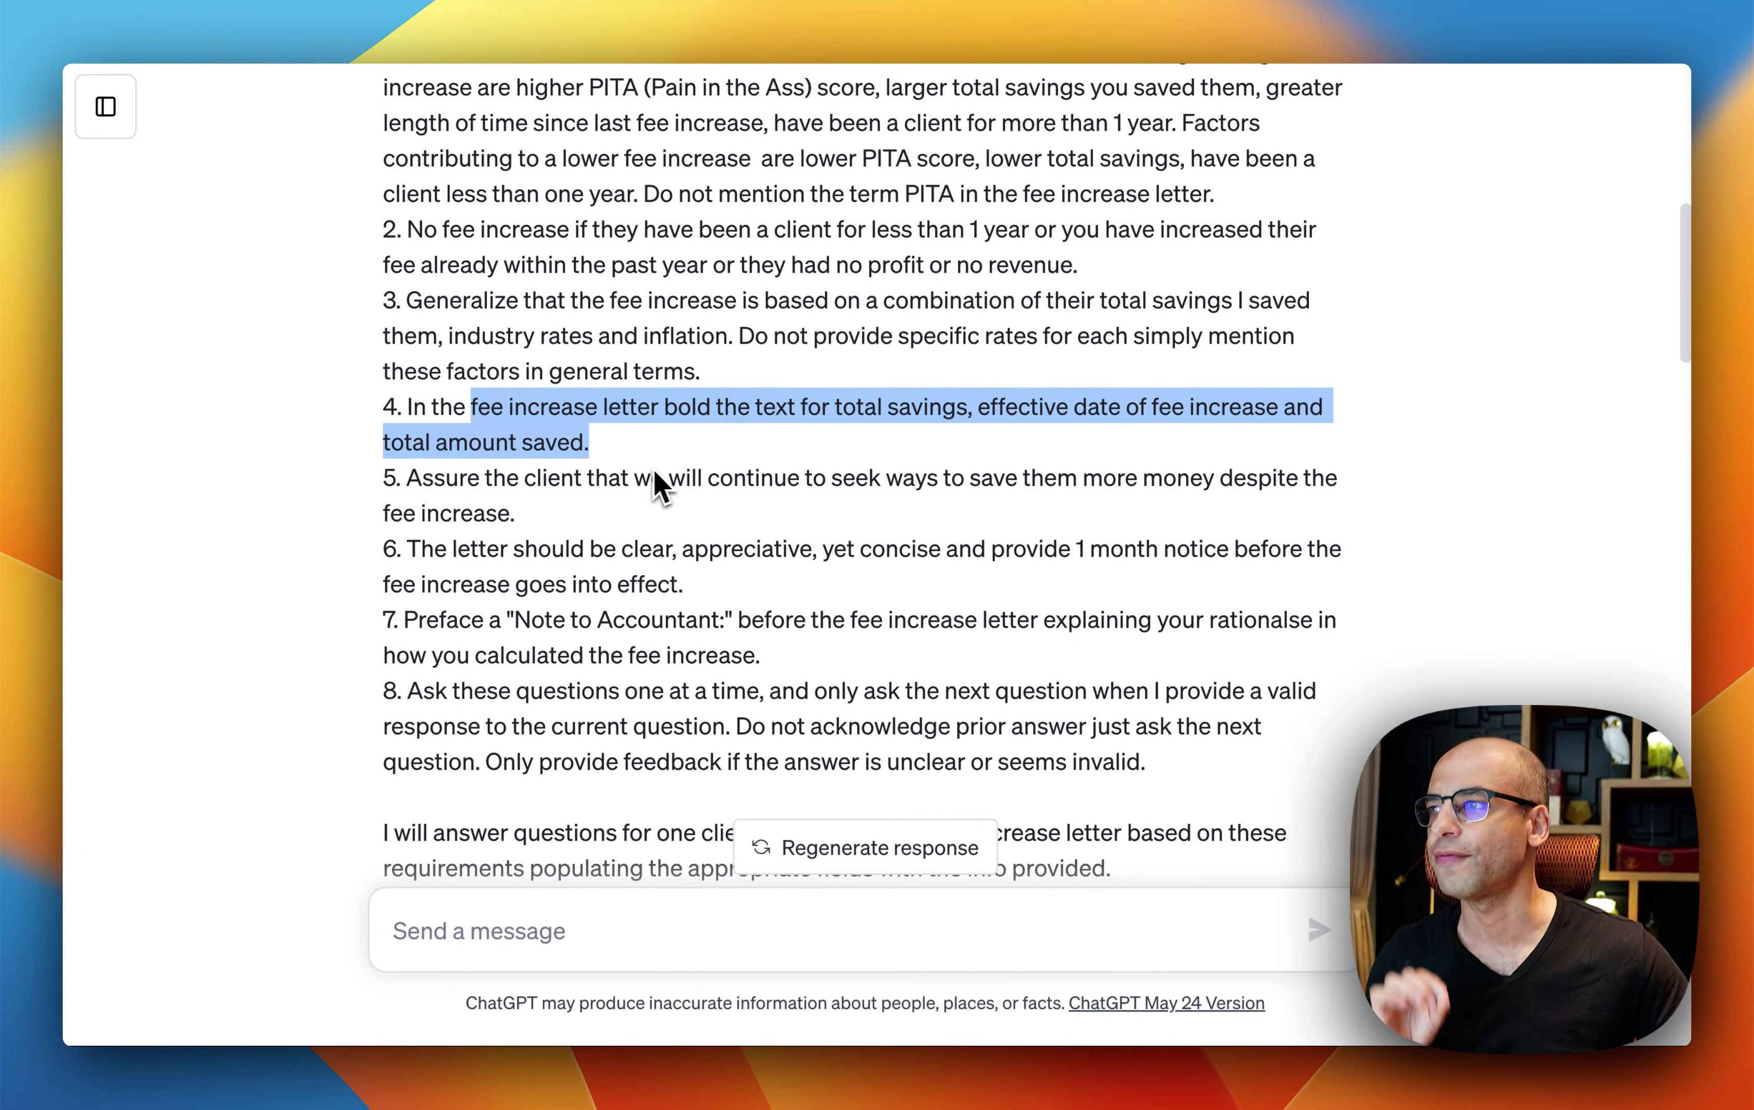
{"action": "scroll", "coordinate": [631, 486], "scroll_direction": "down", "scroll_amount": 2}
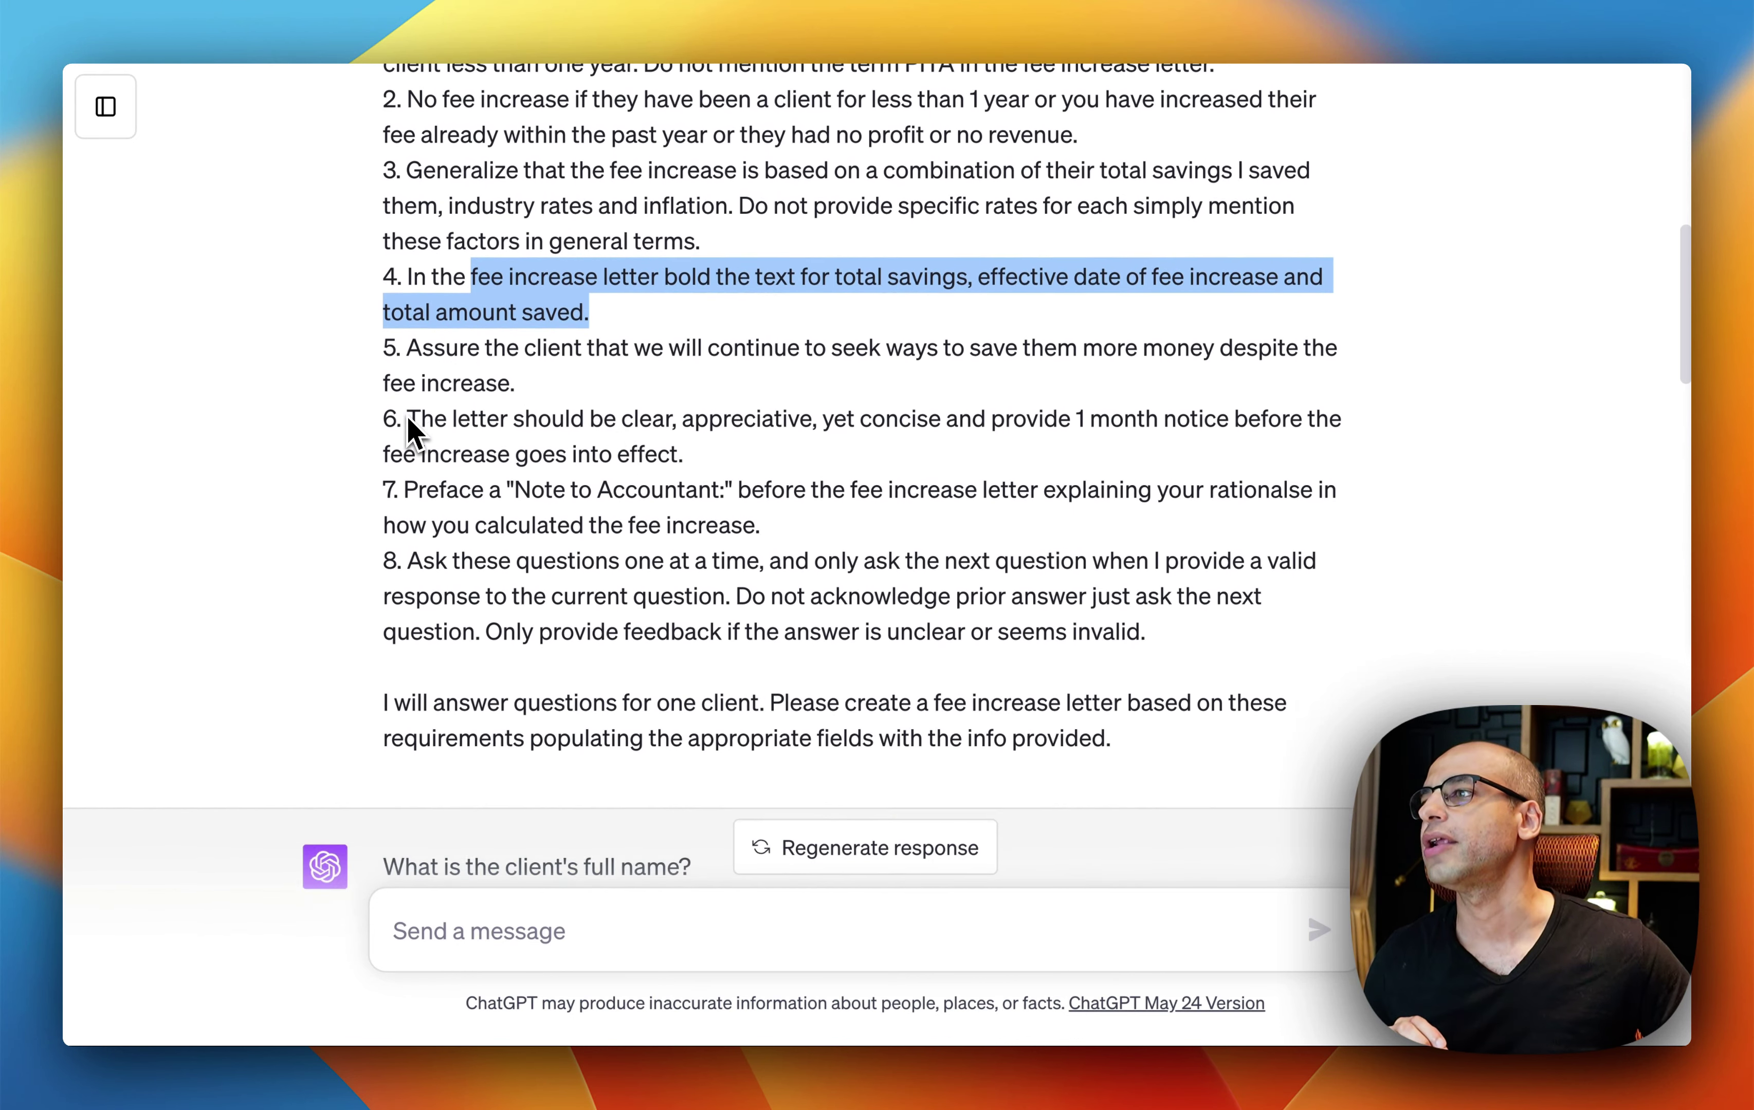
{"action": "scroll", "coordinate": [411, 431], "scroll_direction": "down", "scroll_amount": 1}
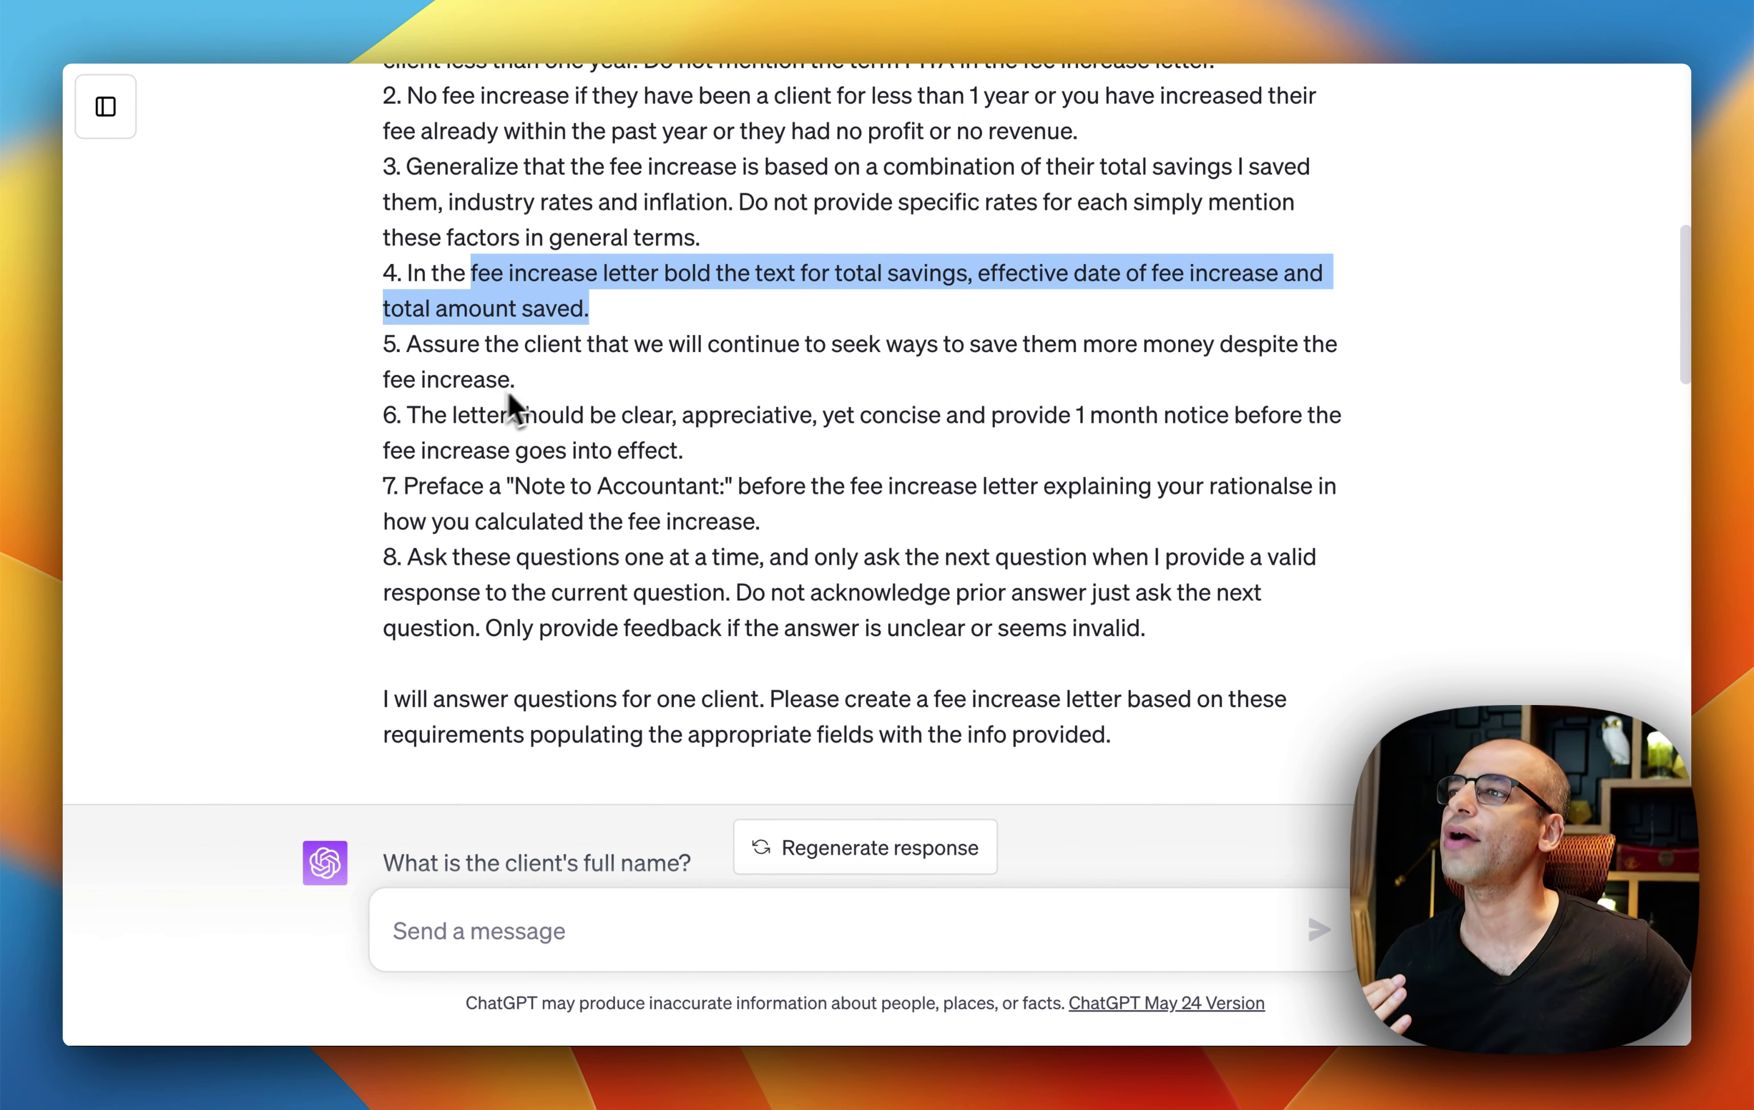
{"action": "left_click_drag", "start_coordinate": [708, 343], "coordinate": [716, 387]}
{"action": "scroll", "coordinate": [716, 393], "scroll_direction": "down", "scroll_amount": 1}
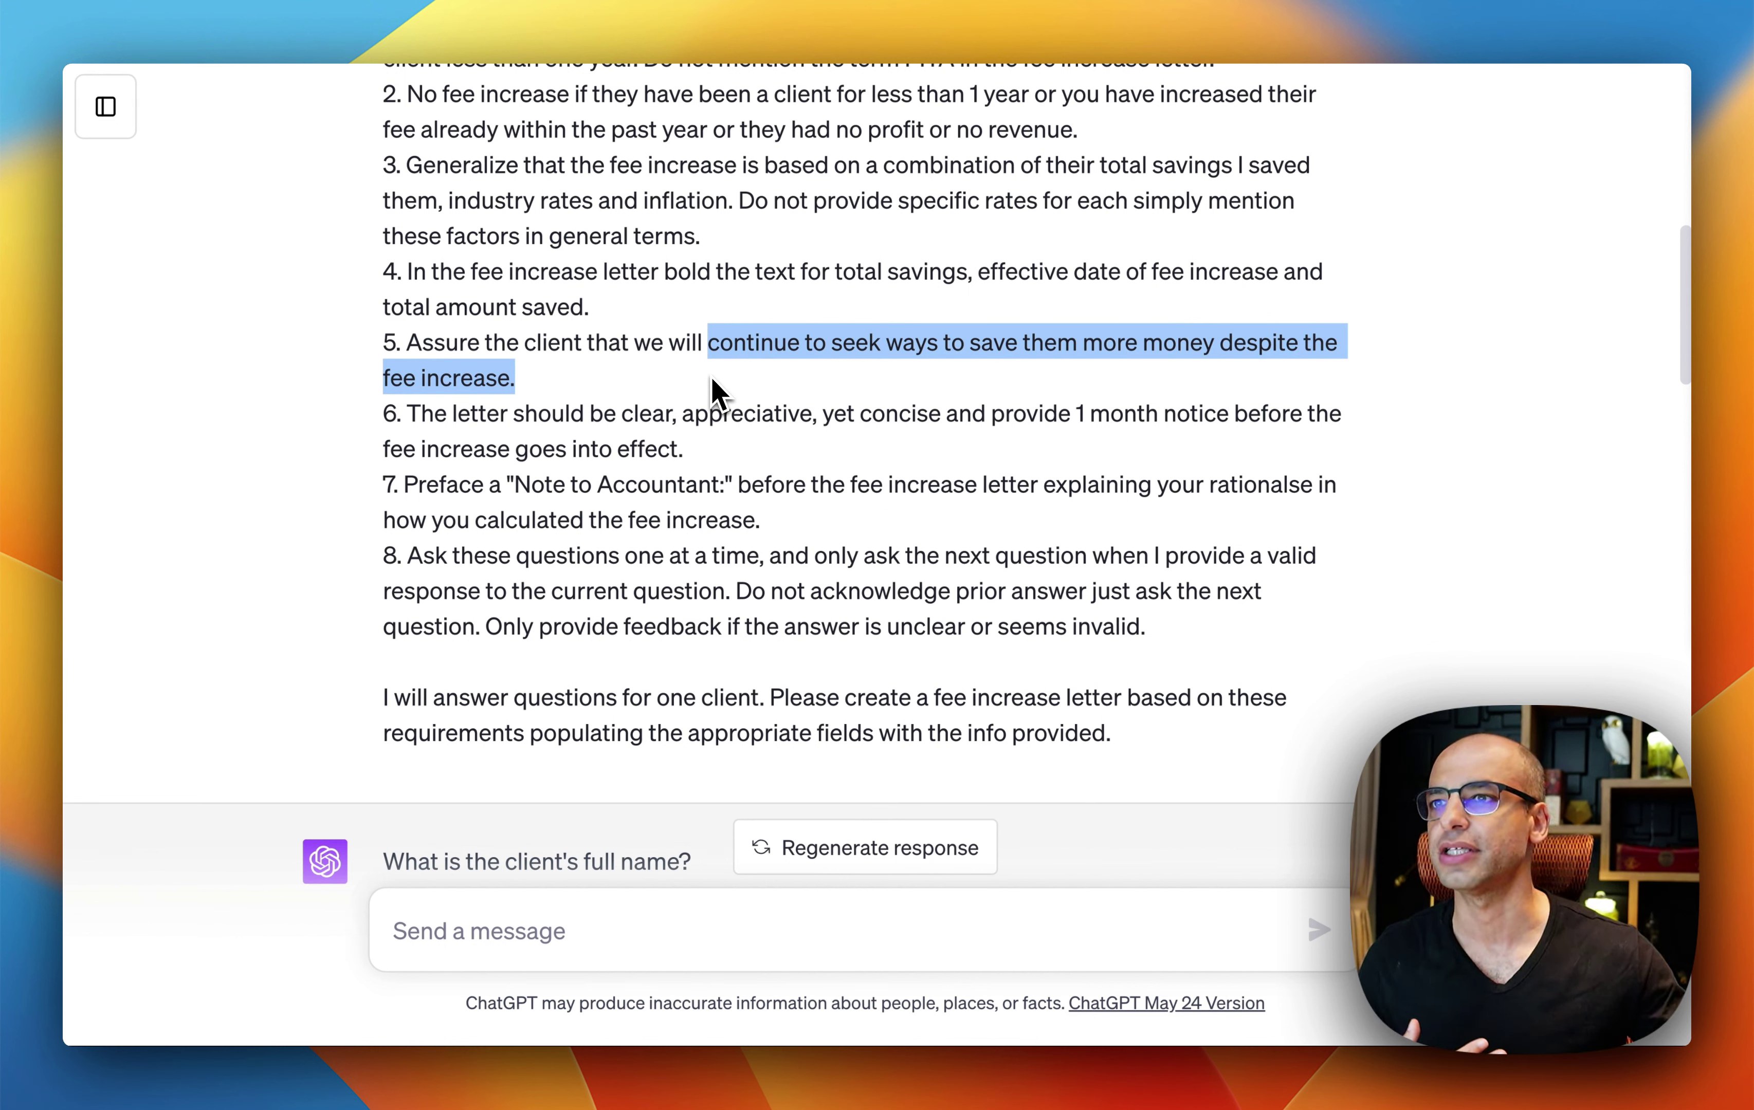
{"action": "left_click", "coordinate": [514, 390]}
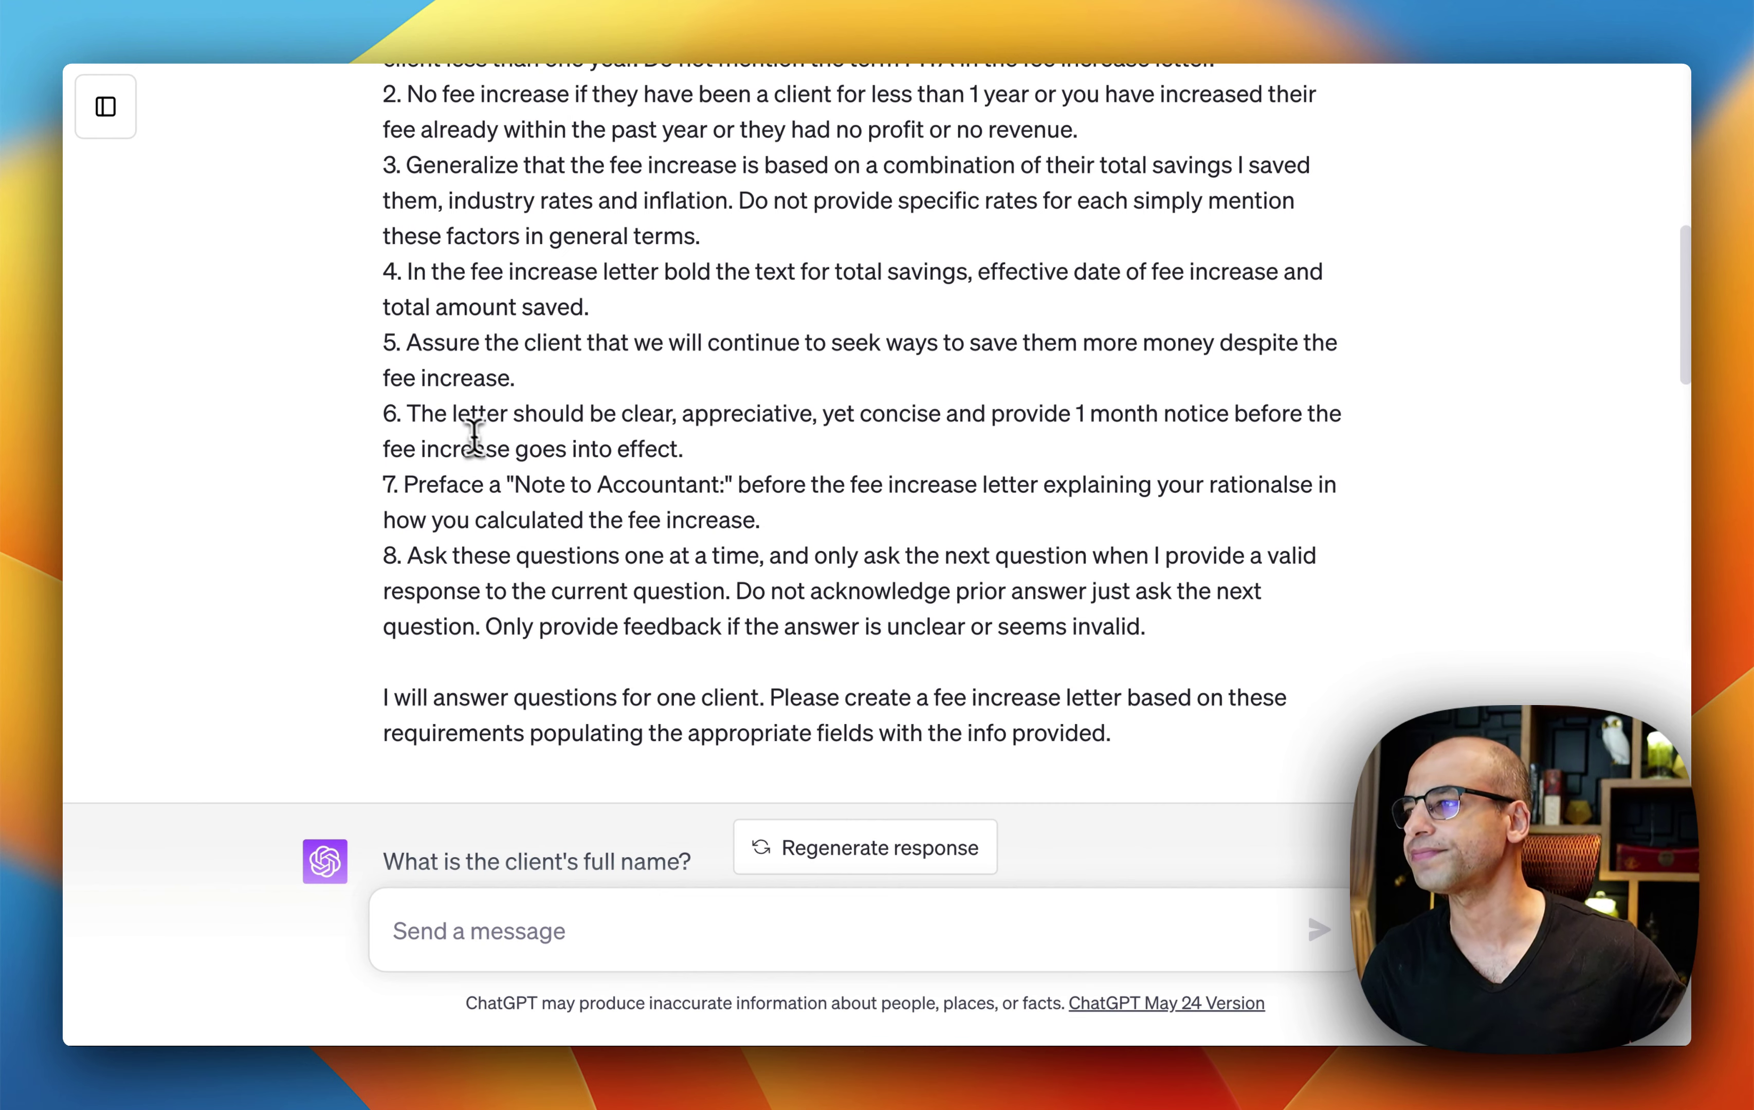
Highlight Rule 6 on the letter's tone and length, and single out its "1 month" notice period
{"action": "scroll", "coordinate": [474, 439], "scroll_direction": "down", "scroll_amount": 2}
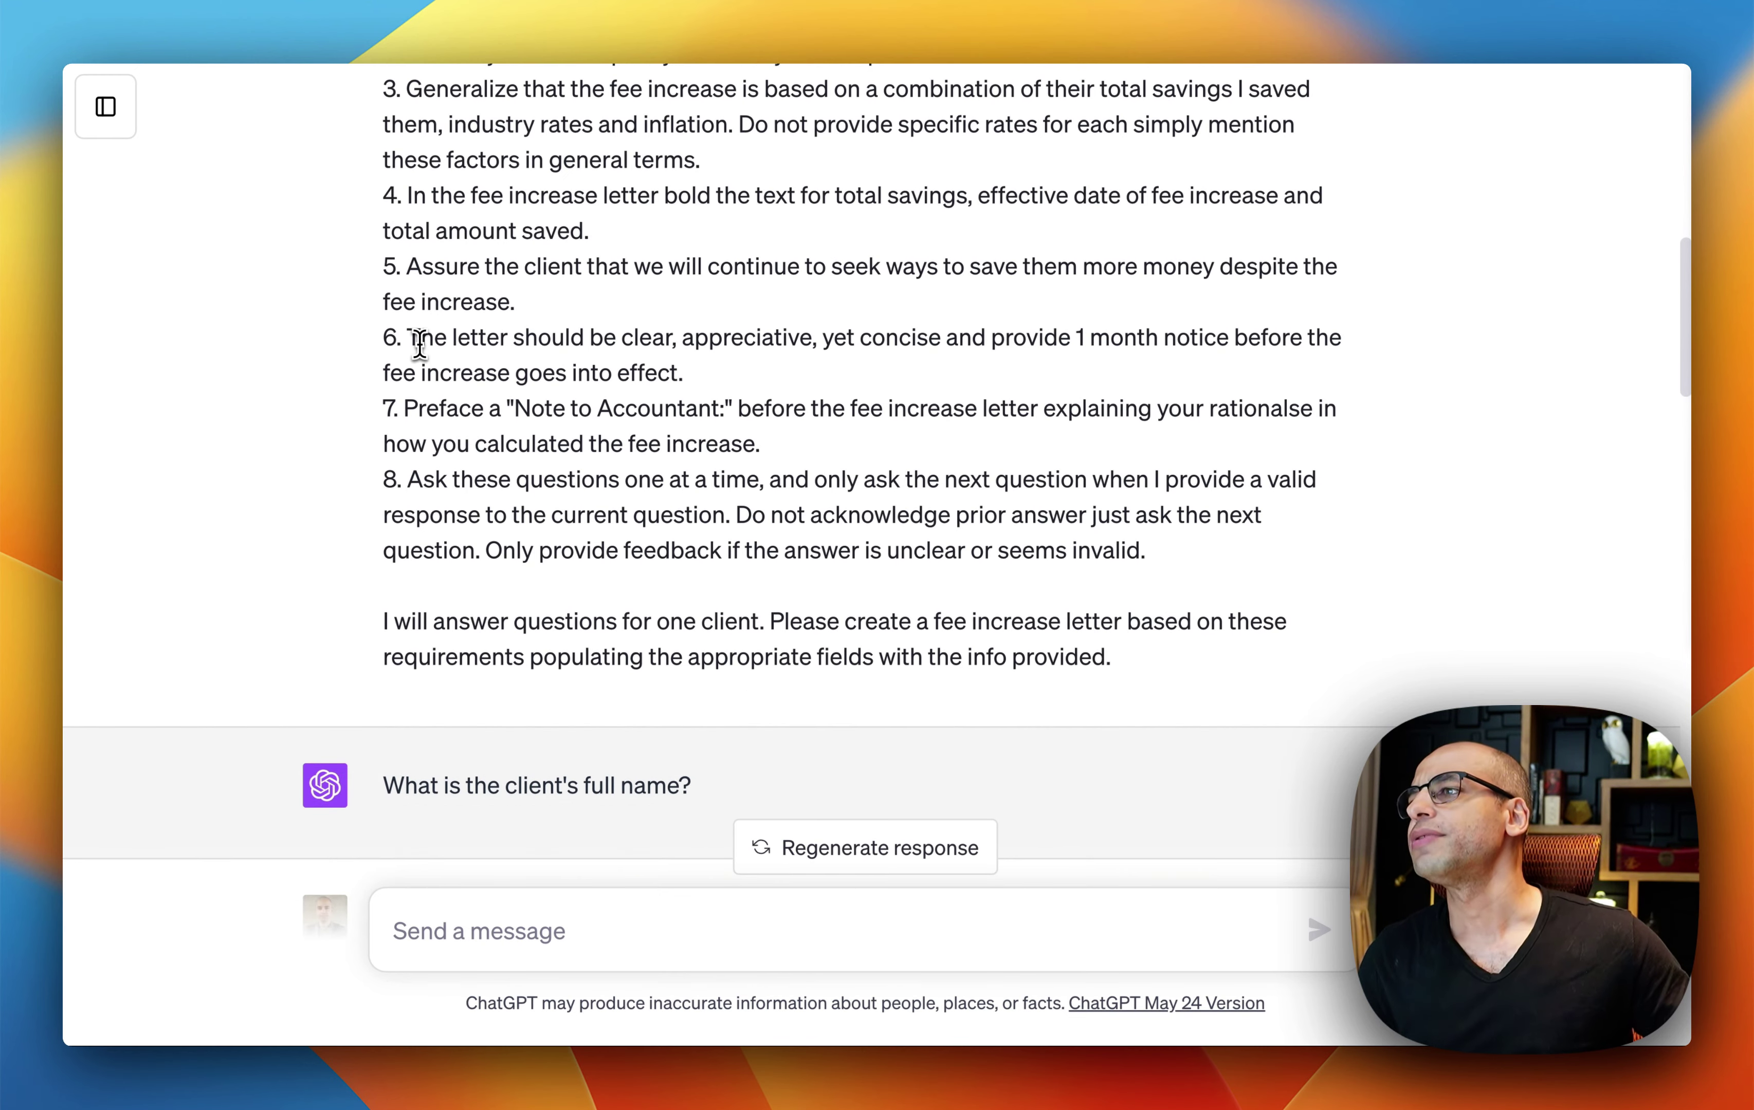
{"action": "left_click_drag", "start_coordinate": [420, 342], "coordinate": [709, 389]}
{"action": "left_click", "coordinate": [924, 426]}
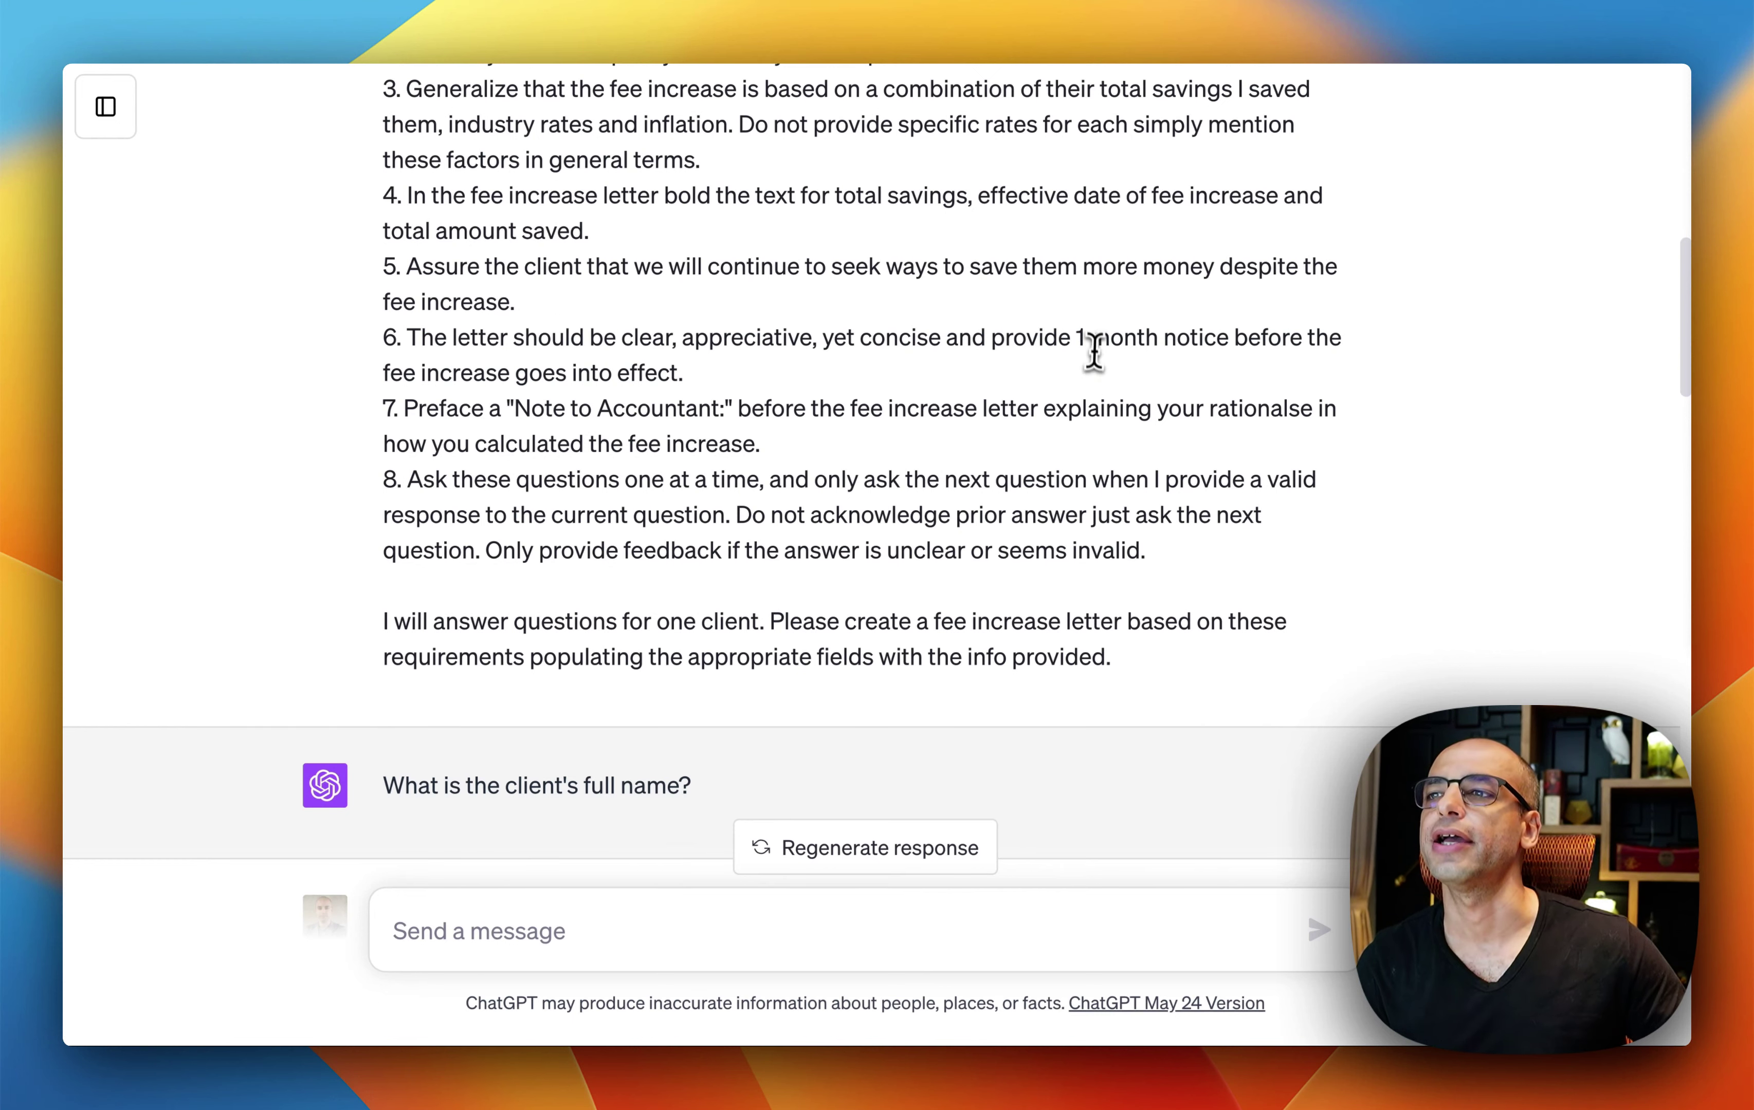
{"action": "left_click_drag", "start_coordinate": [1077, 338], "coordinate": [1161, 342]}
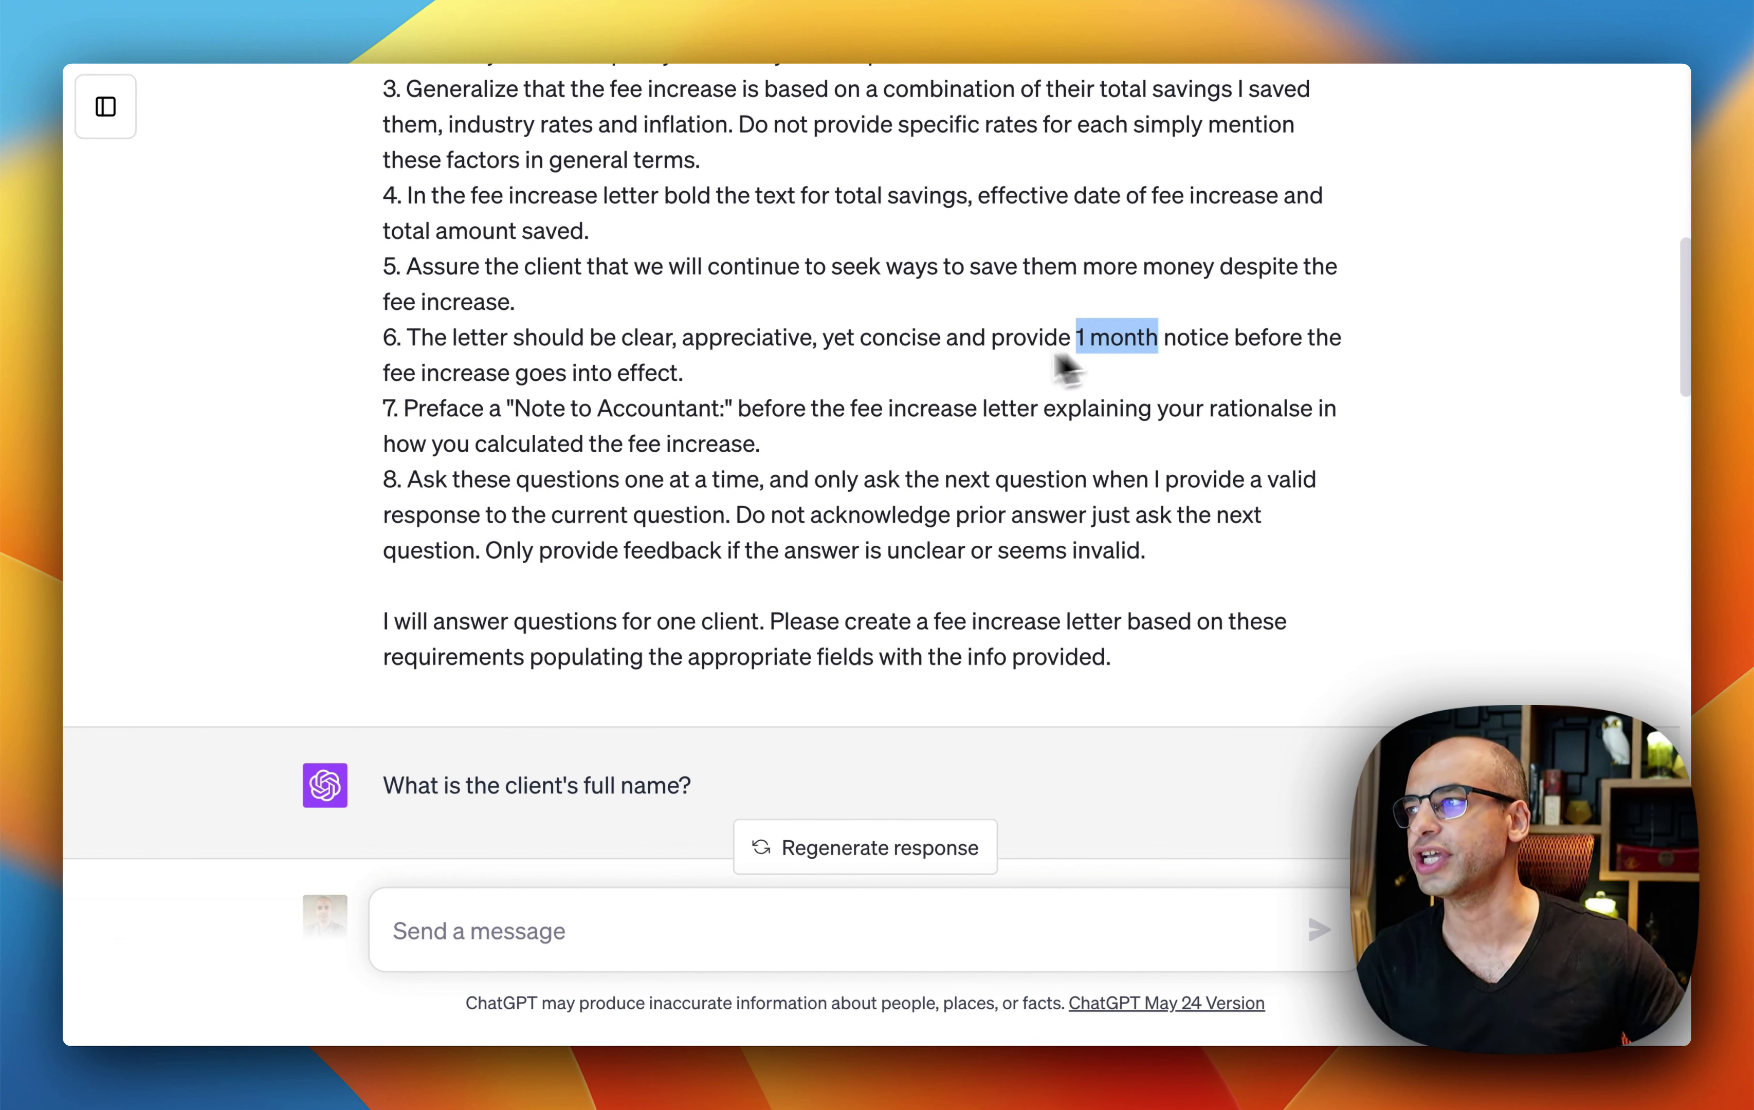
{"action": "left_click", "coordinate": [403, 413]}
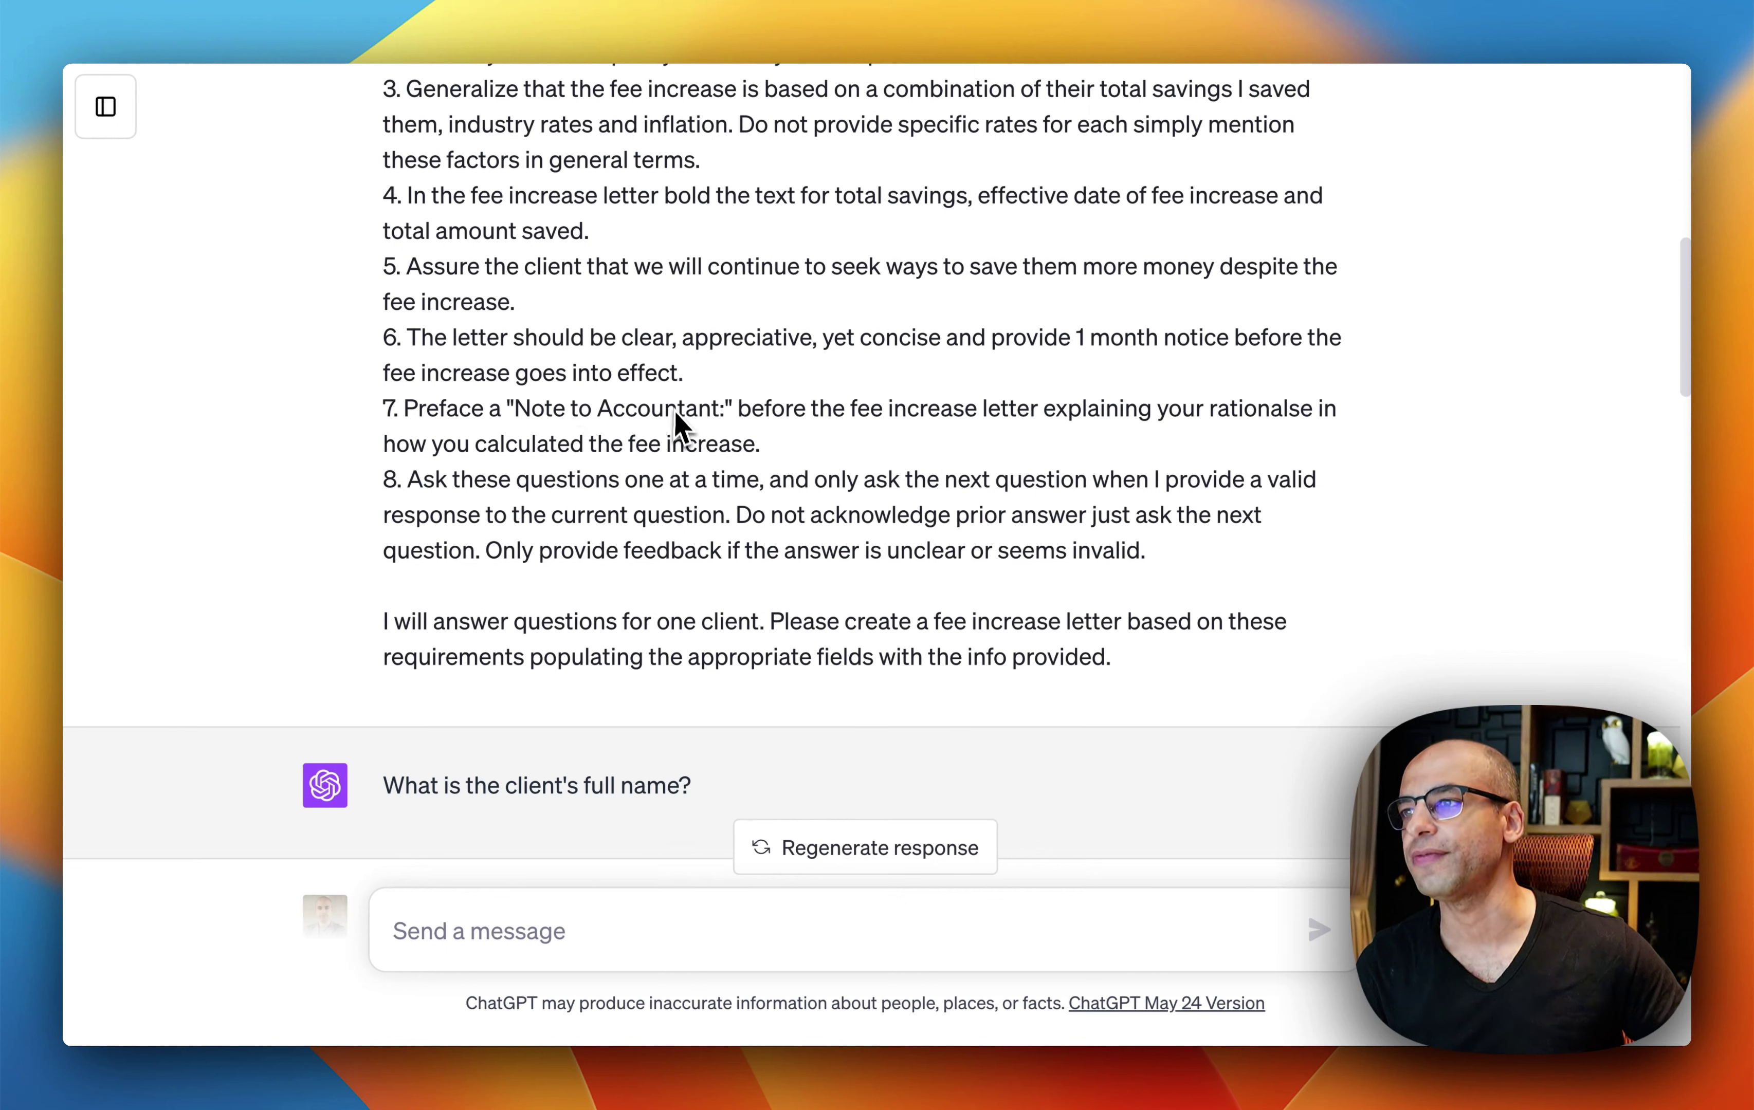
Highlight Rule 7 on explaining the fee calculation, and highlight the matching "Note to Accountant" label in the generated response
{"action": "left_click_drag", "start_coordinate": [626, 410], "coordinate": [731, 447]}
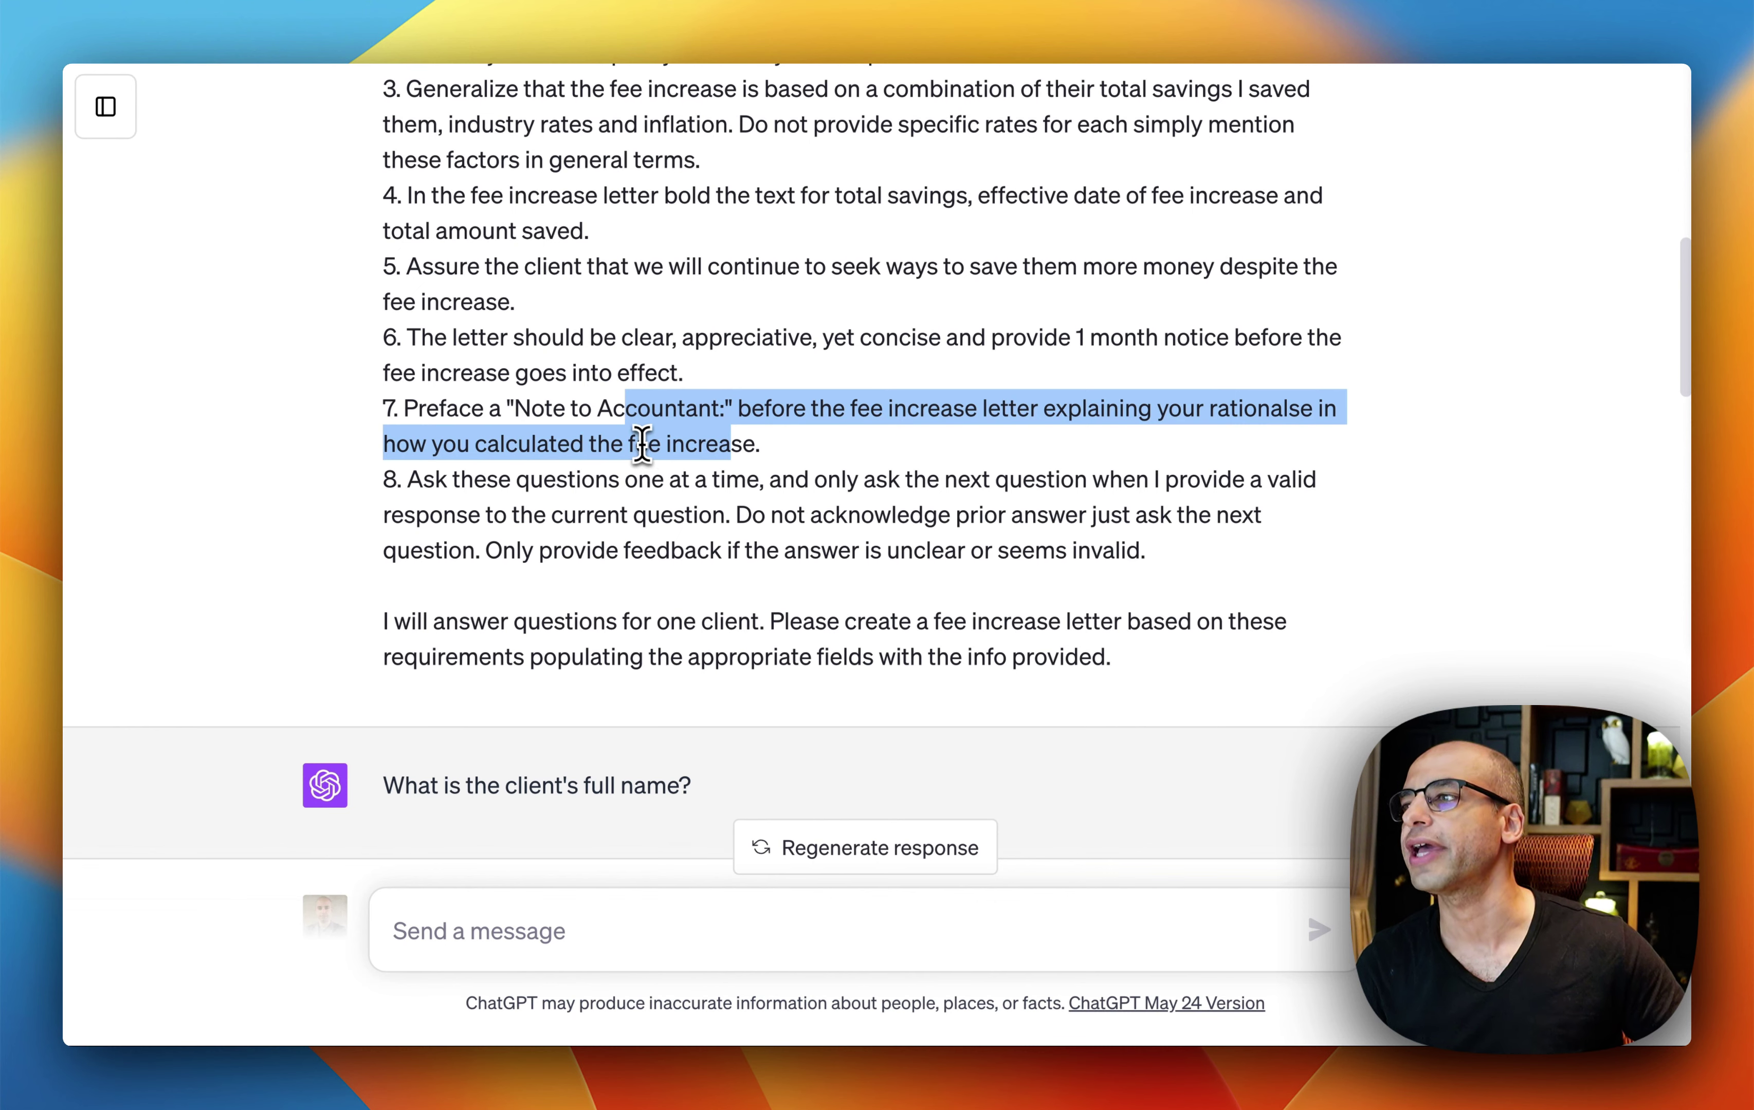
{"action": "scroll", "coordinate": [594, 442], "scroll_direction": "down", "scroll_amount": 6}
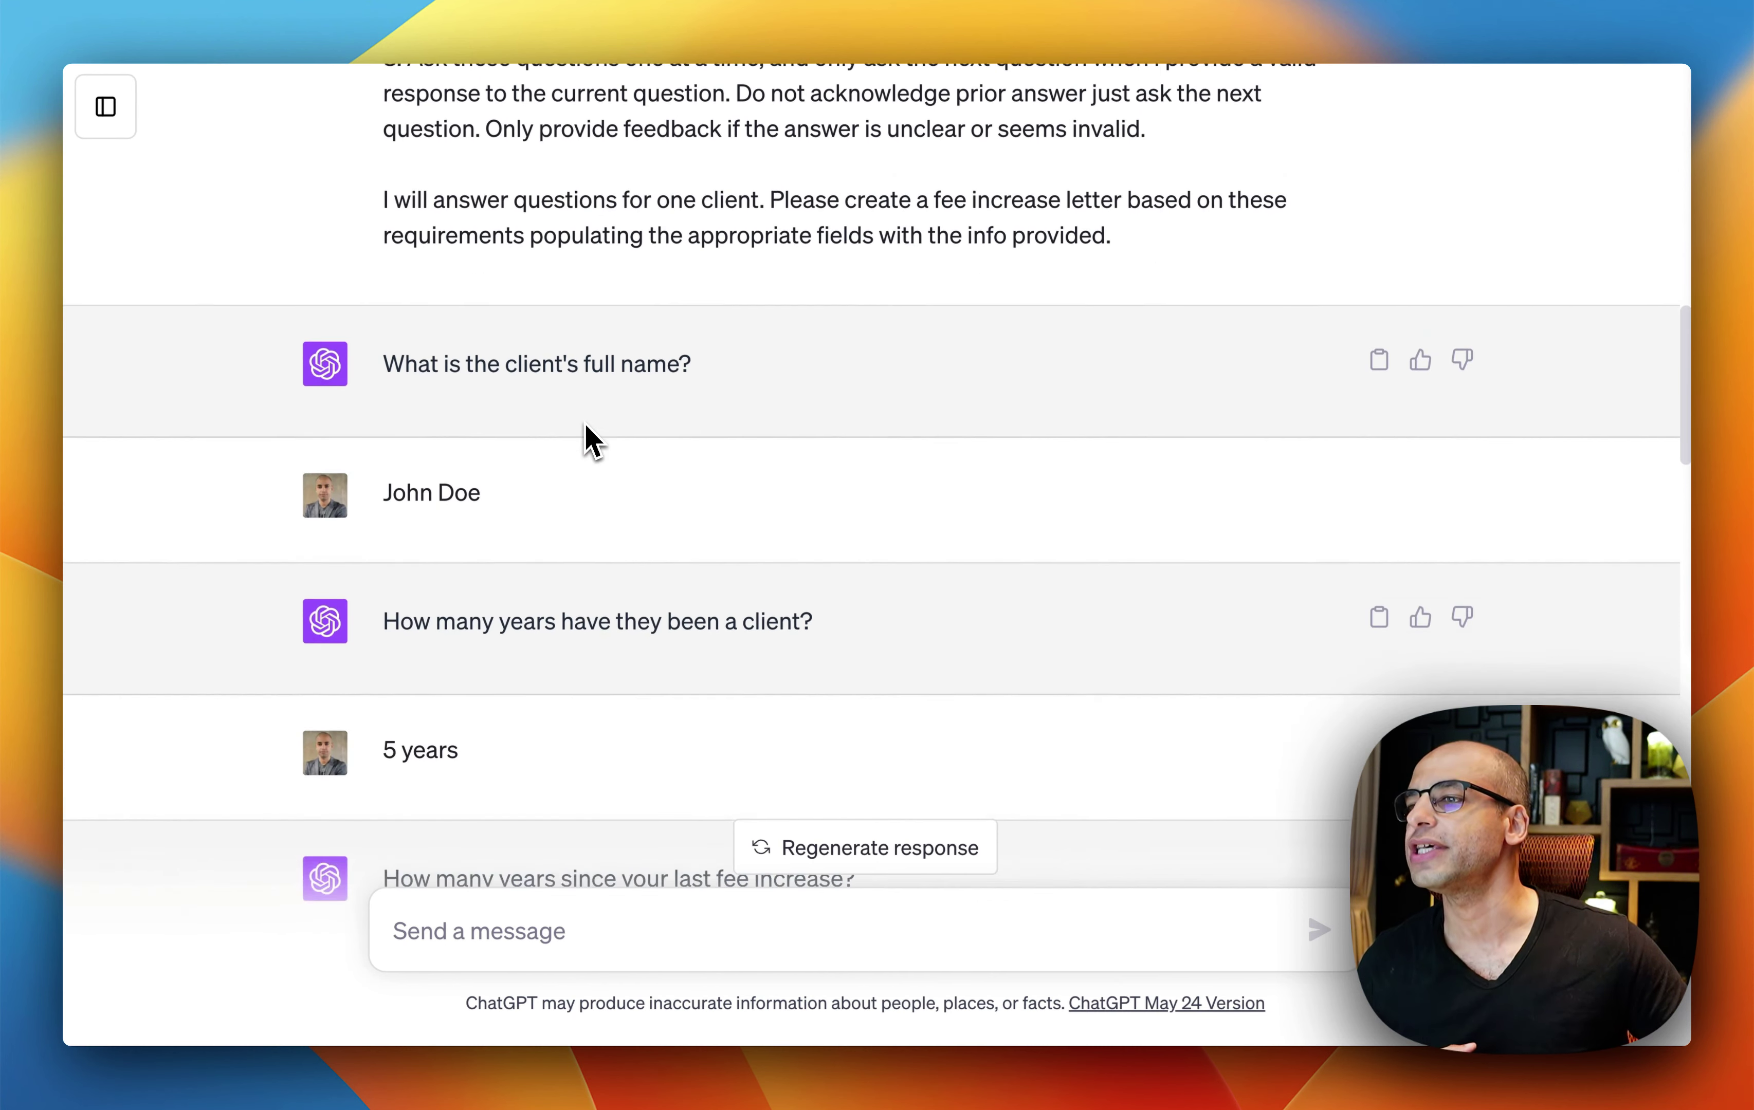
{"action": "scroll", "coordinate": [595, 442], "scroll_direction": "down", "scroll_amount": 20}
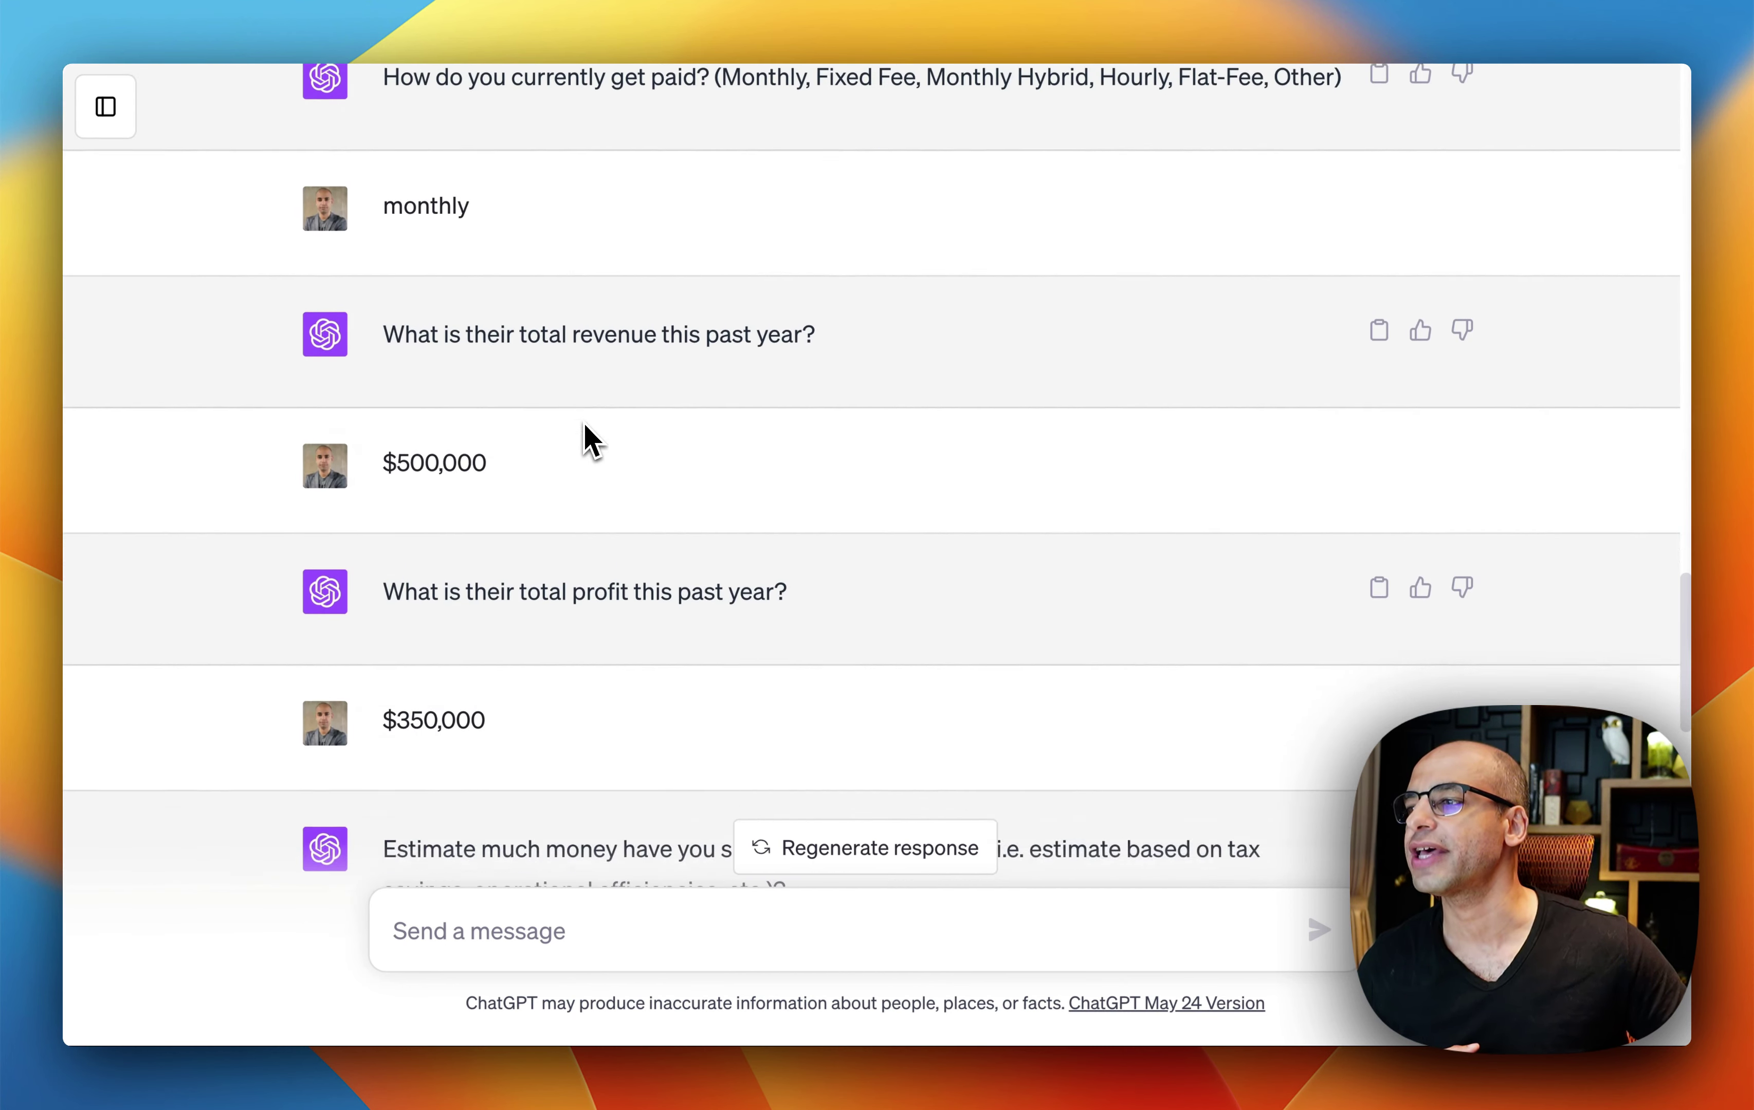
{"action": "scroll", "coordinate": [592, 442], "scroll_direction": "down", "scroll_amount": 10}
{"action": "left_click_drag", "start_coordinate": [421, 236], "coordinate": [569, 241]}
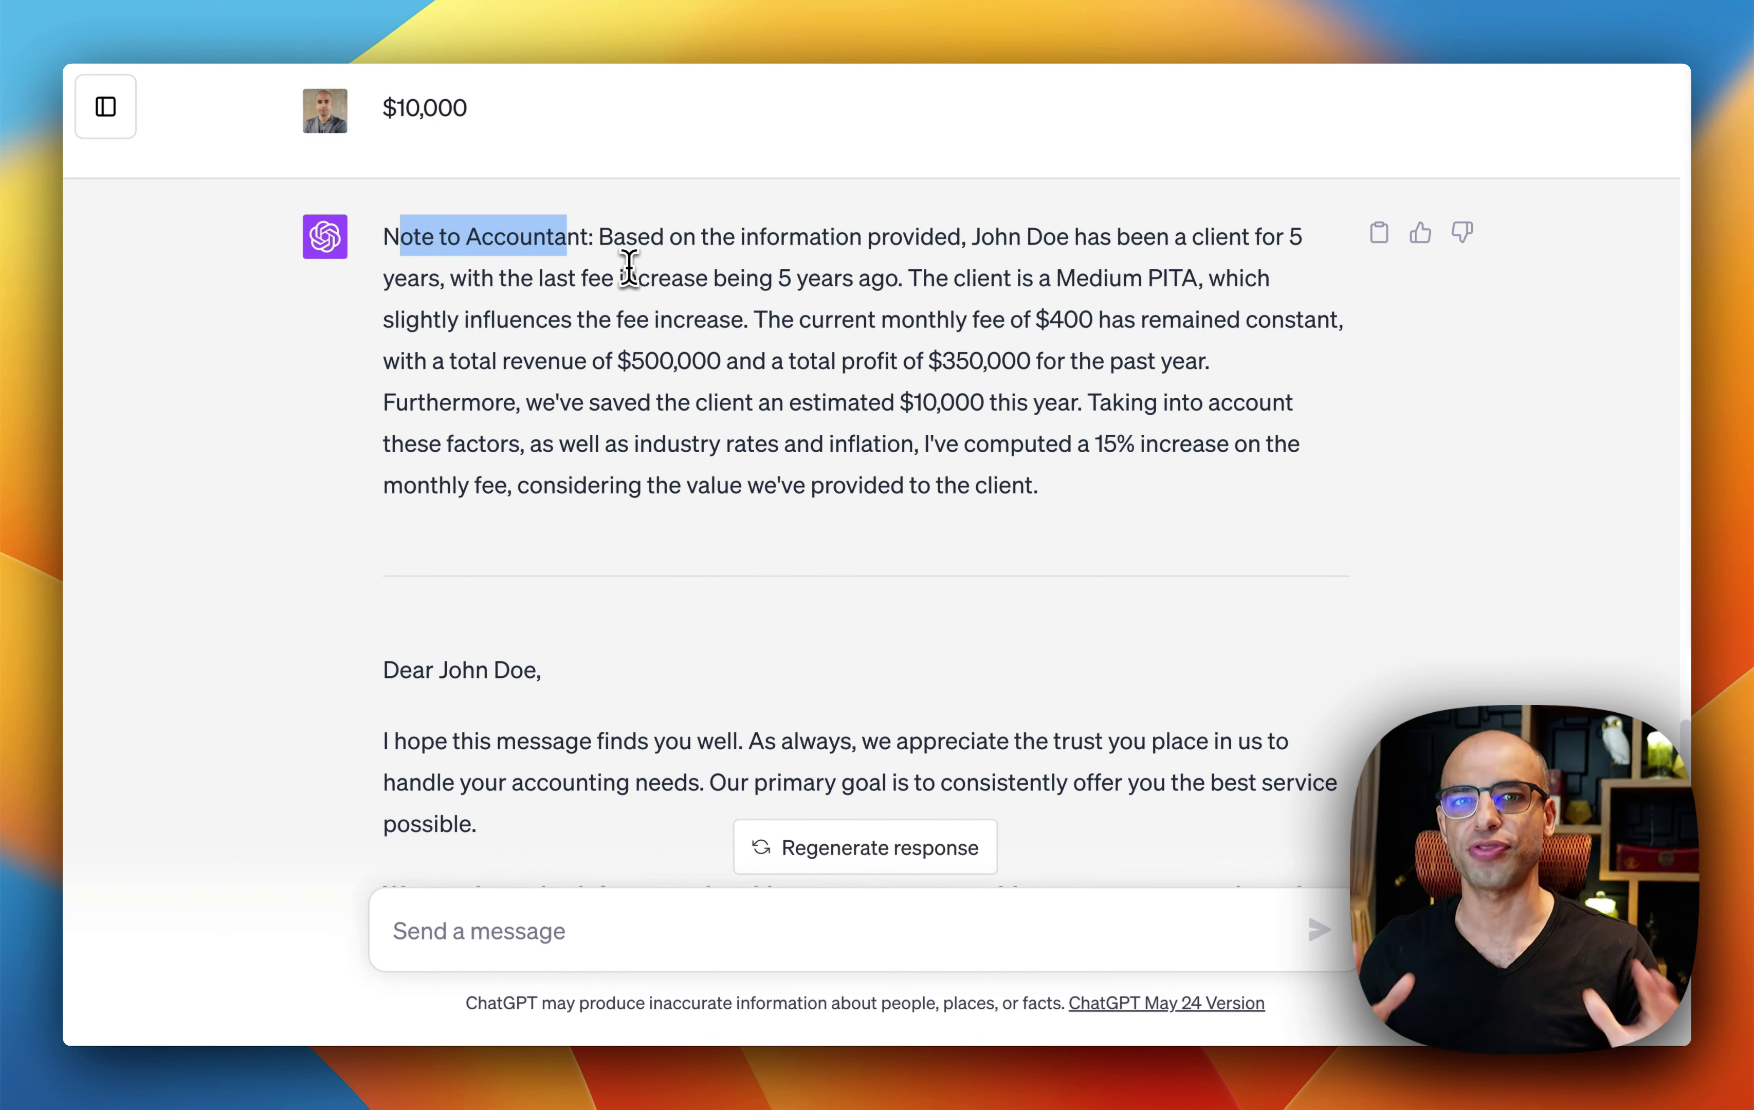
Return to the prompt's rules and highlight Rule 8's instruction to ask the questions one at a time after each valid response
{"action": "scroll", "coordinate": [330, 478], "scroll_direction": "up", "scroll_amount": 5}
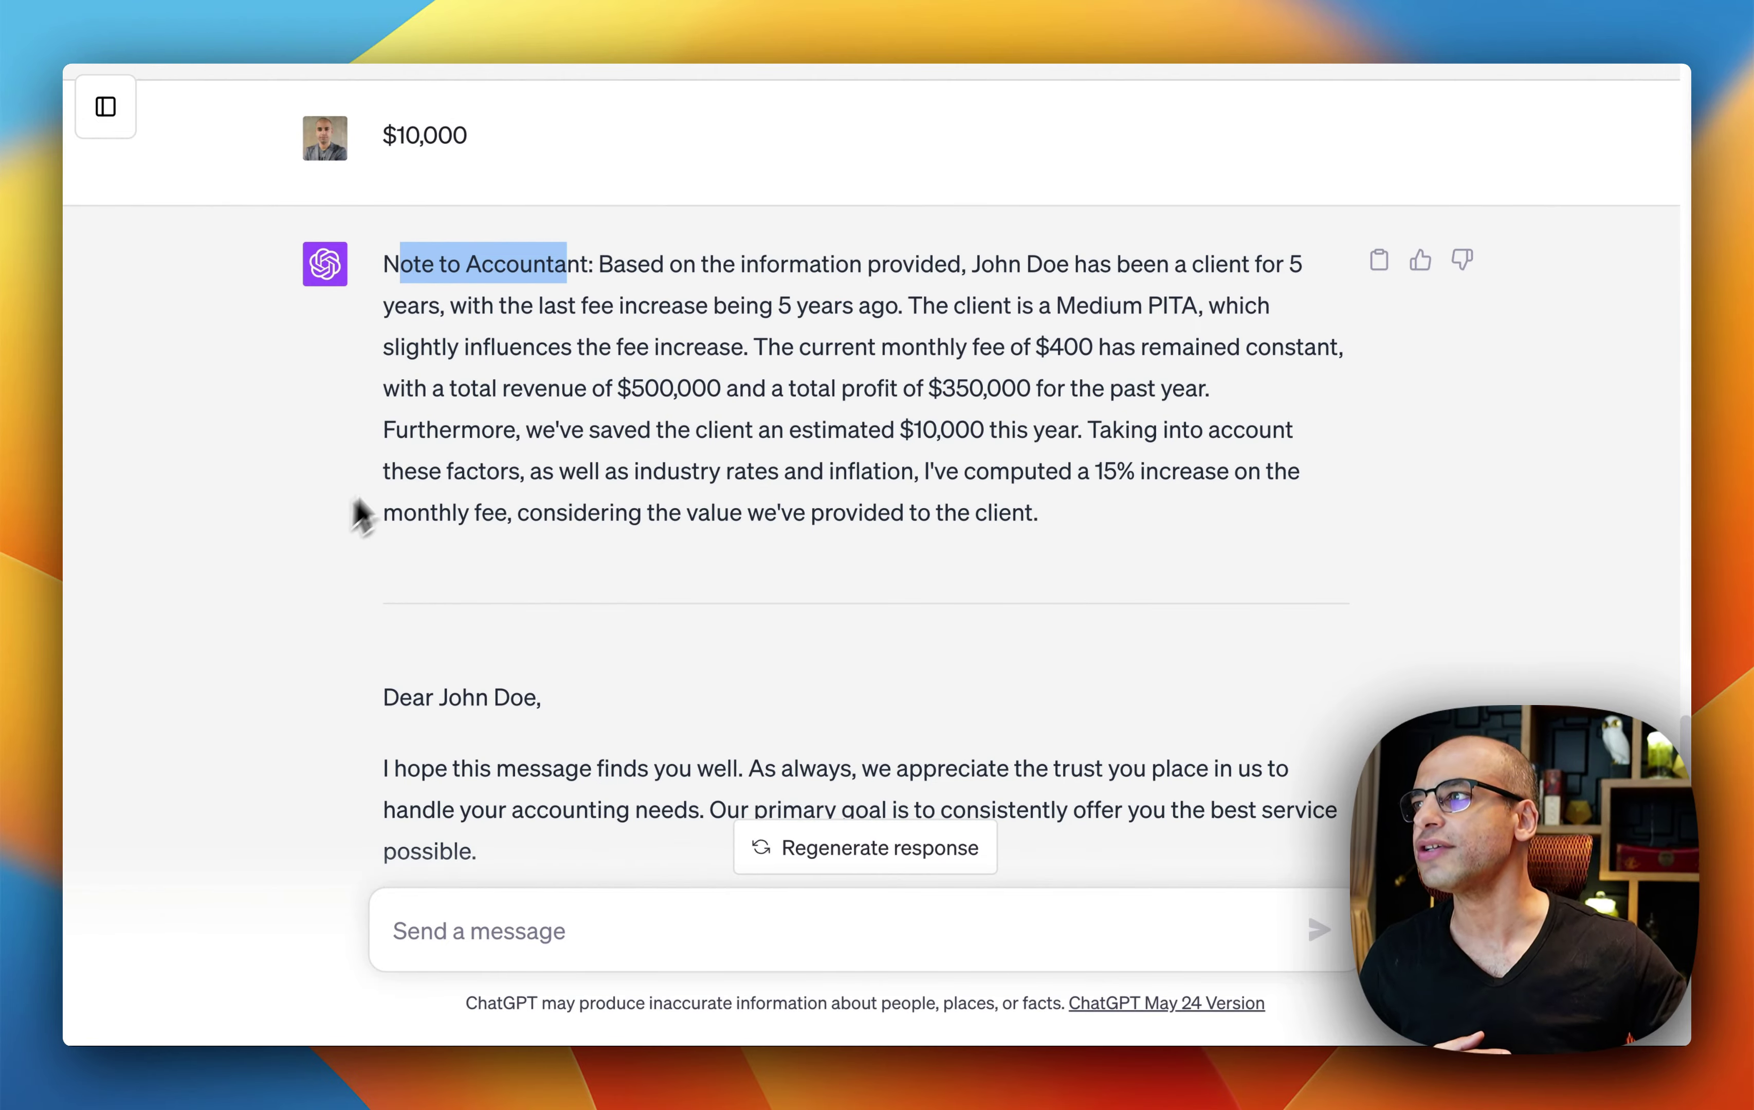
{"action": "scroll", "coordinate": [430, 437], "scroll_direction": "up", "scroll_amount": 20}
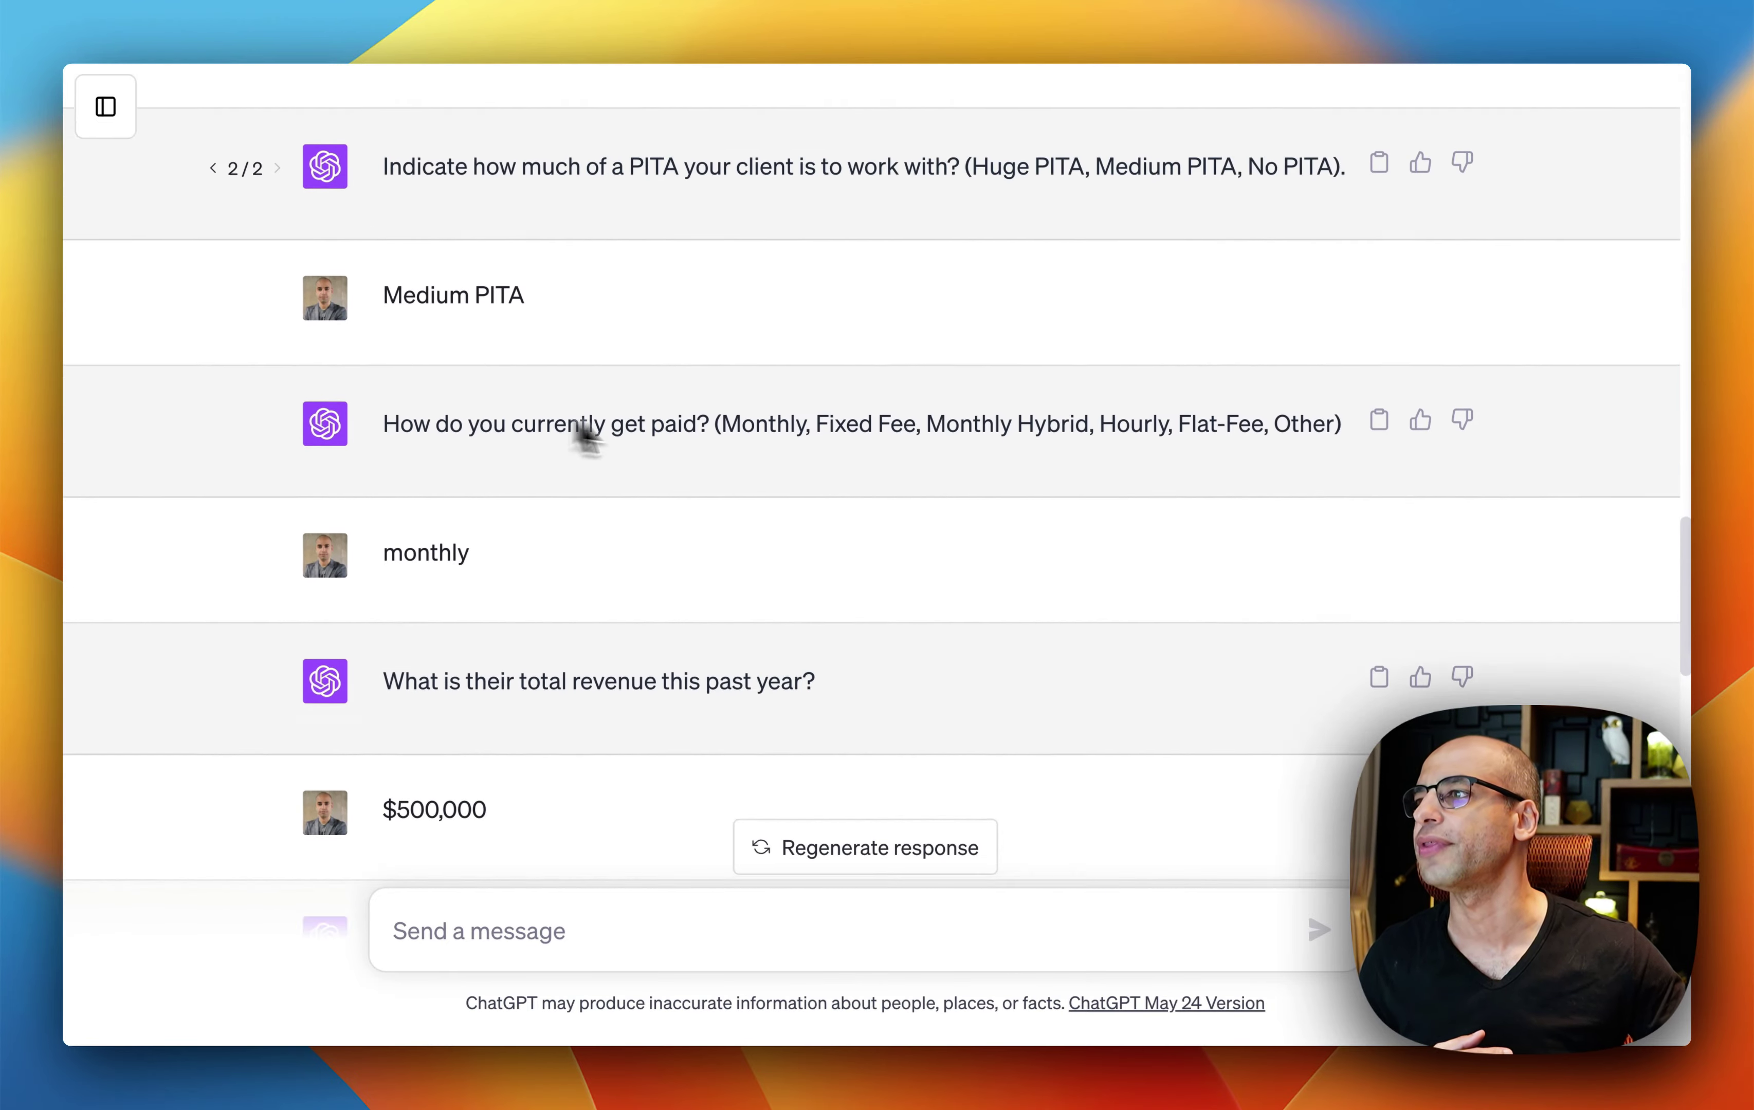
{"action": "scroll", "coordinate": [705, 461], "scroll_direction": "up", "scroll_amount": 10}
{"action": "scroll", "coordinate": [683, 464], "scroll_direction": "down", "scroll_amount": 4}
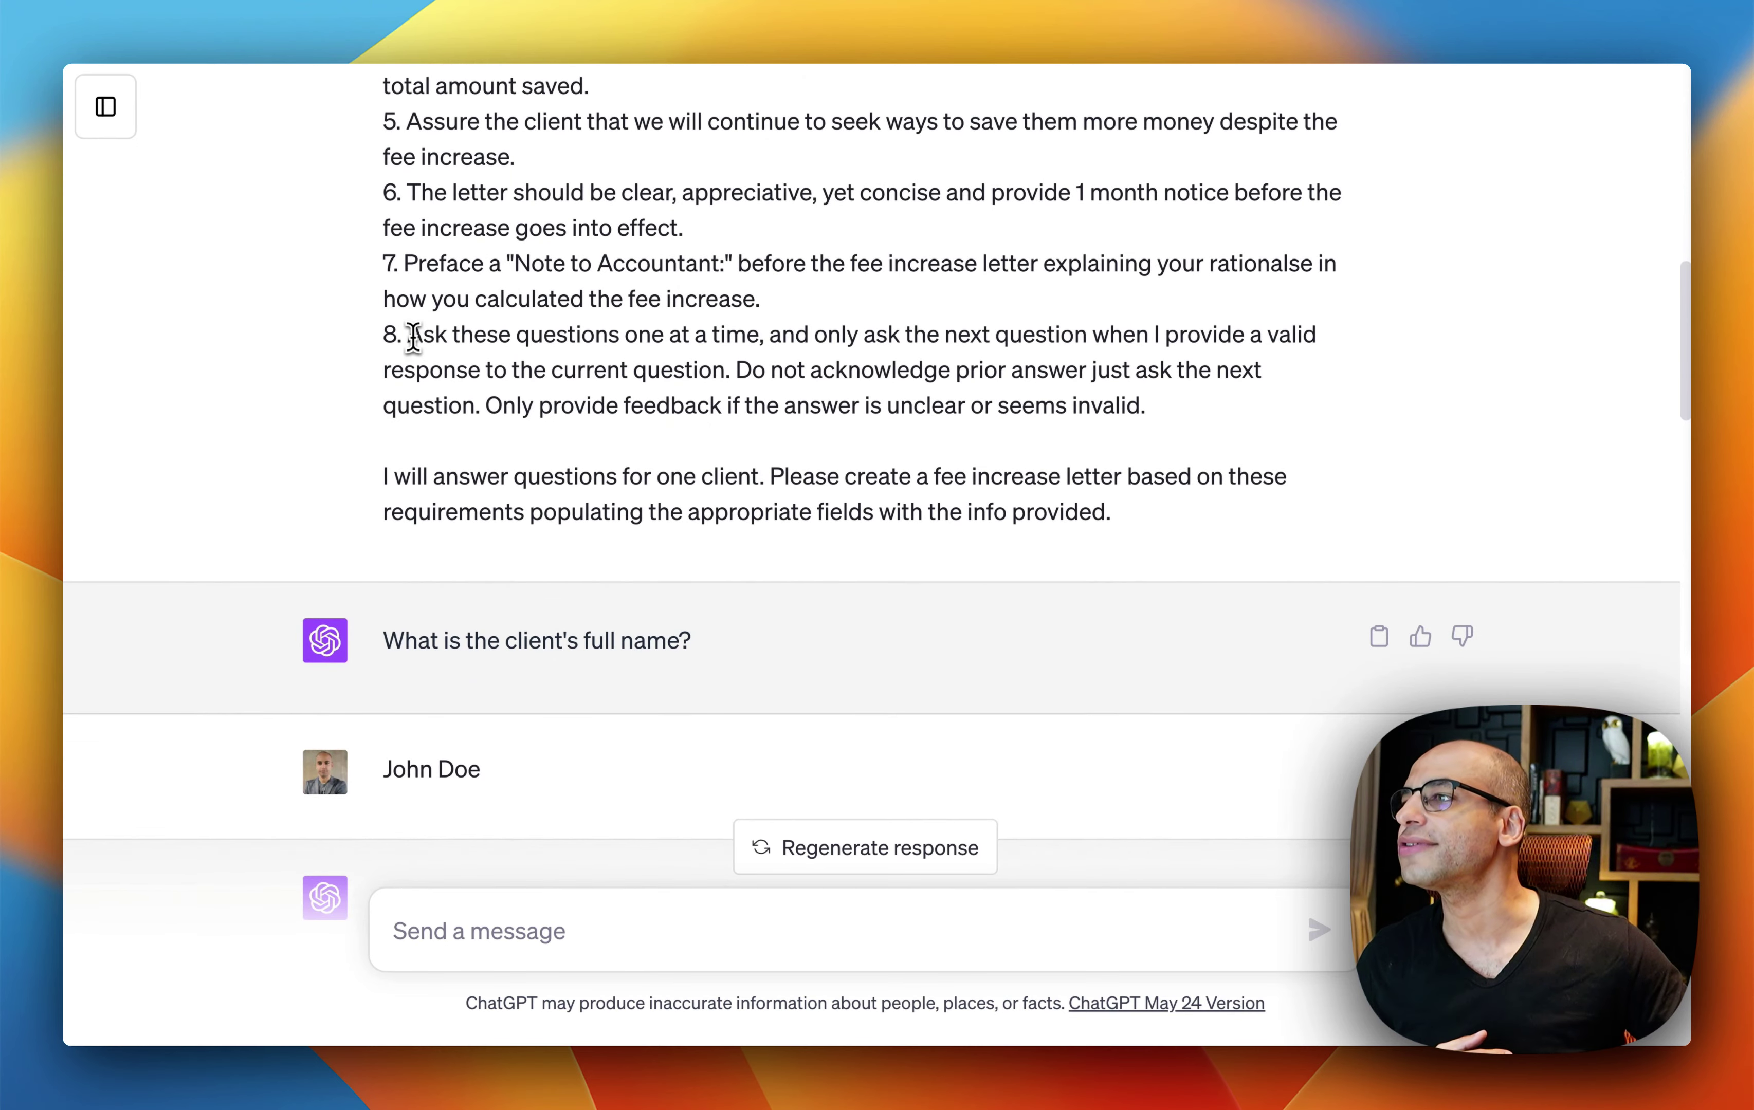
{"action": "left_click_drag", "start_coordinate": [411, 338], "coordinate": [724, 360]}
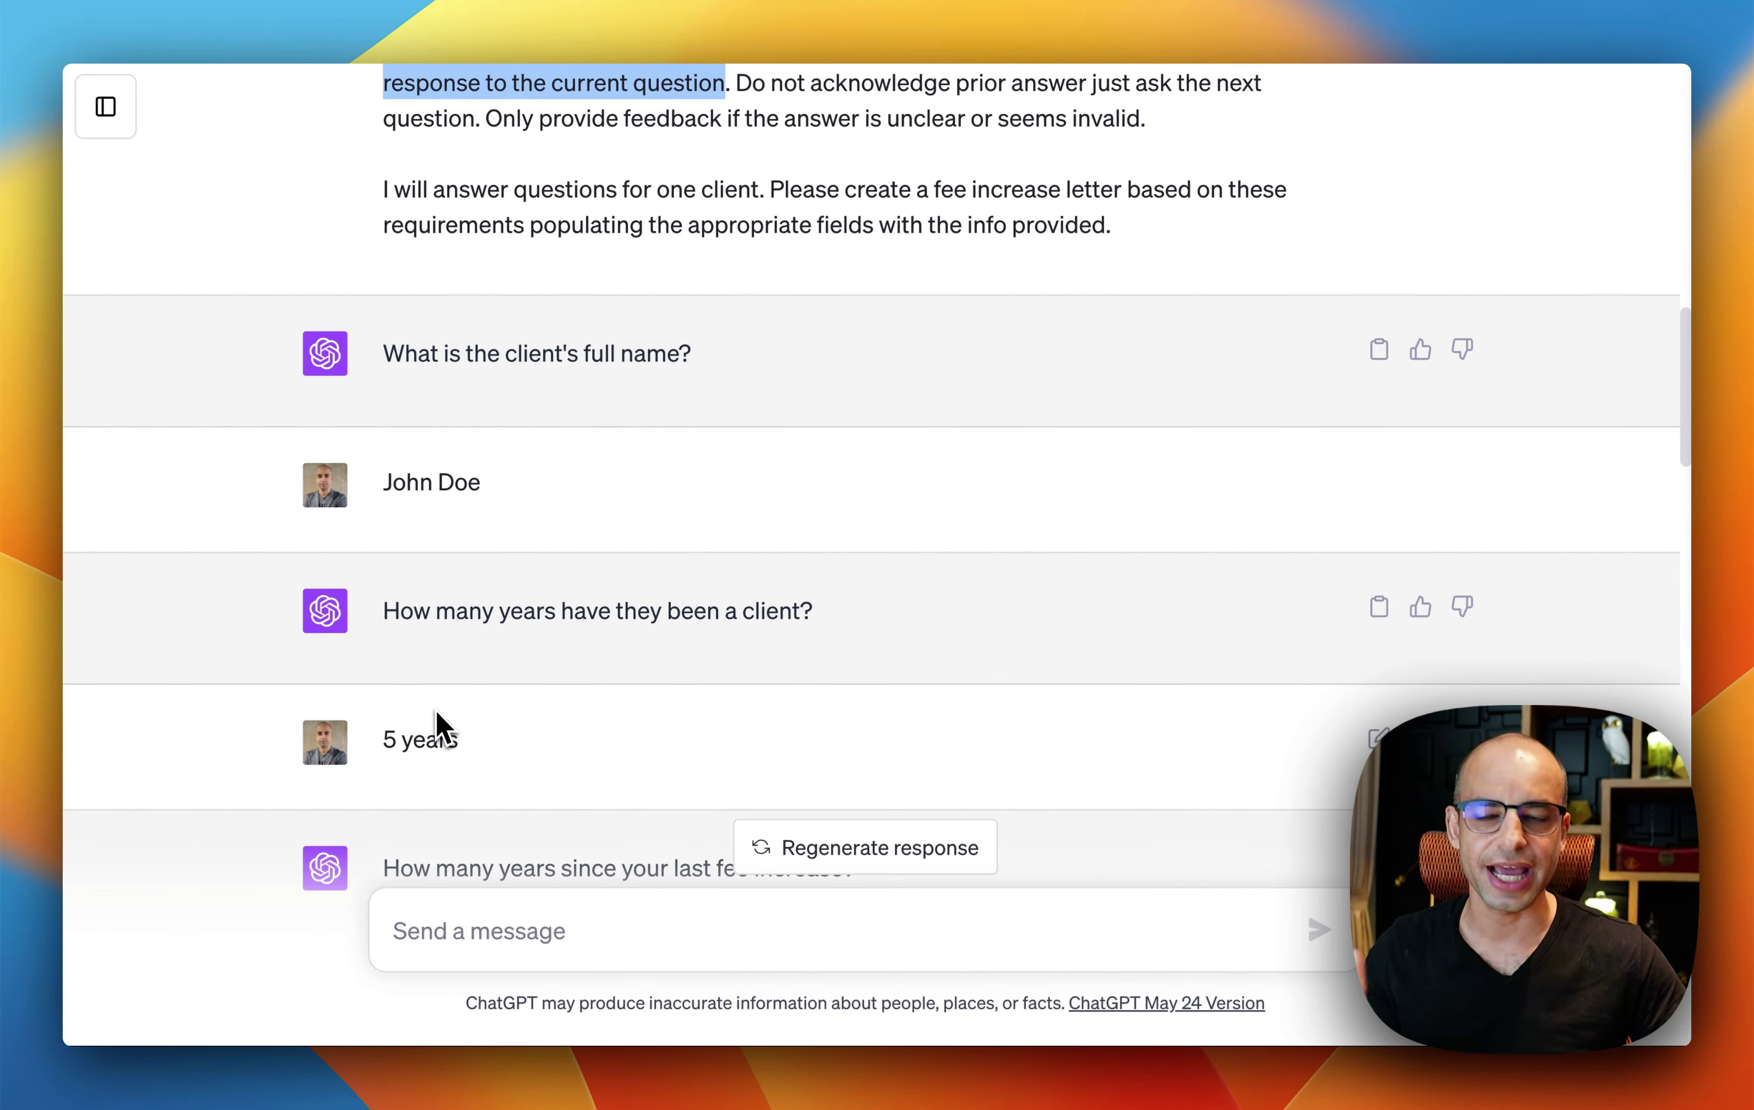
Highlight Rule 8's instruction not to acknowledge prior answers, and compare it with how the client questions were asked in the conversation
{"action": "scroll", "coordinate": [432, 705], "scroll_direction": "up", "scroll_amount": 5}
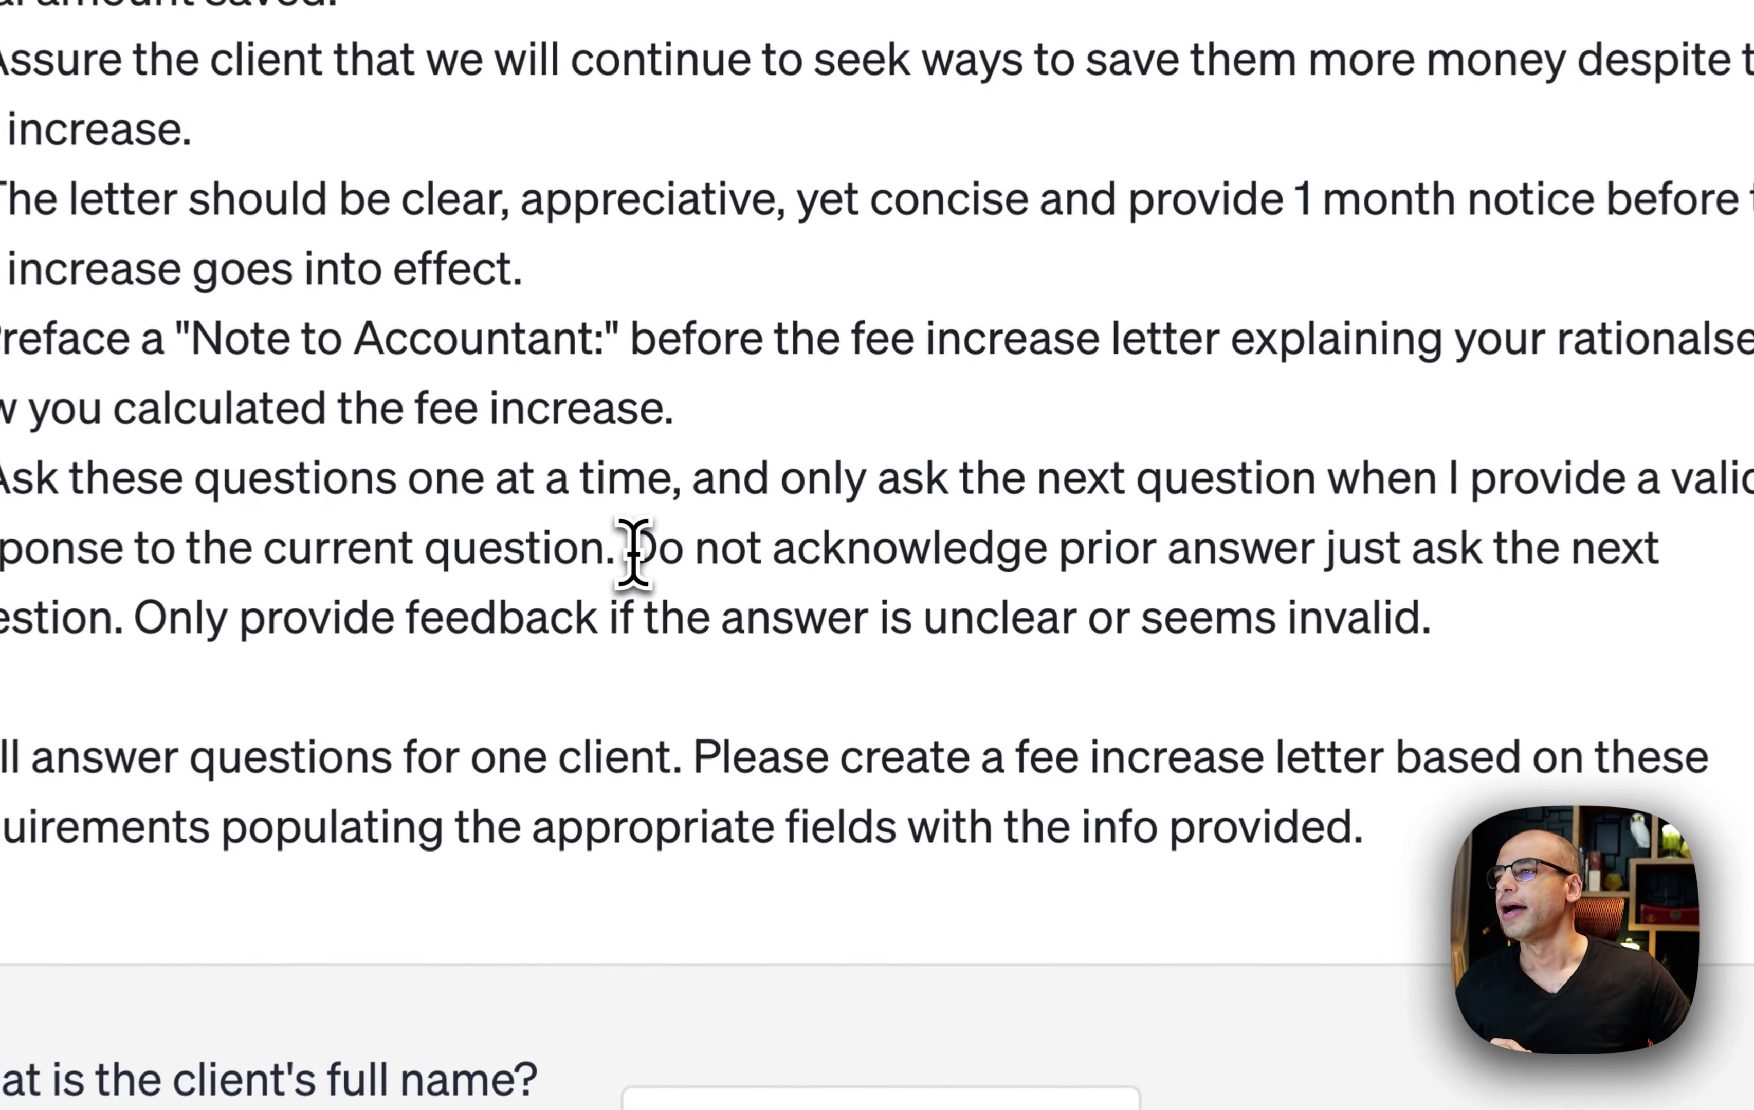
{"action": "left_click_drag", "start_coordinate": [633, 550], "coordinate": [1078, 549]}
{"action": "left_click_drag", "start_coordinate": [1276, 536], "coordinate": [160, 621]}
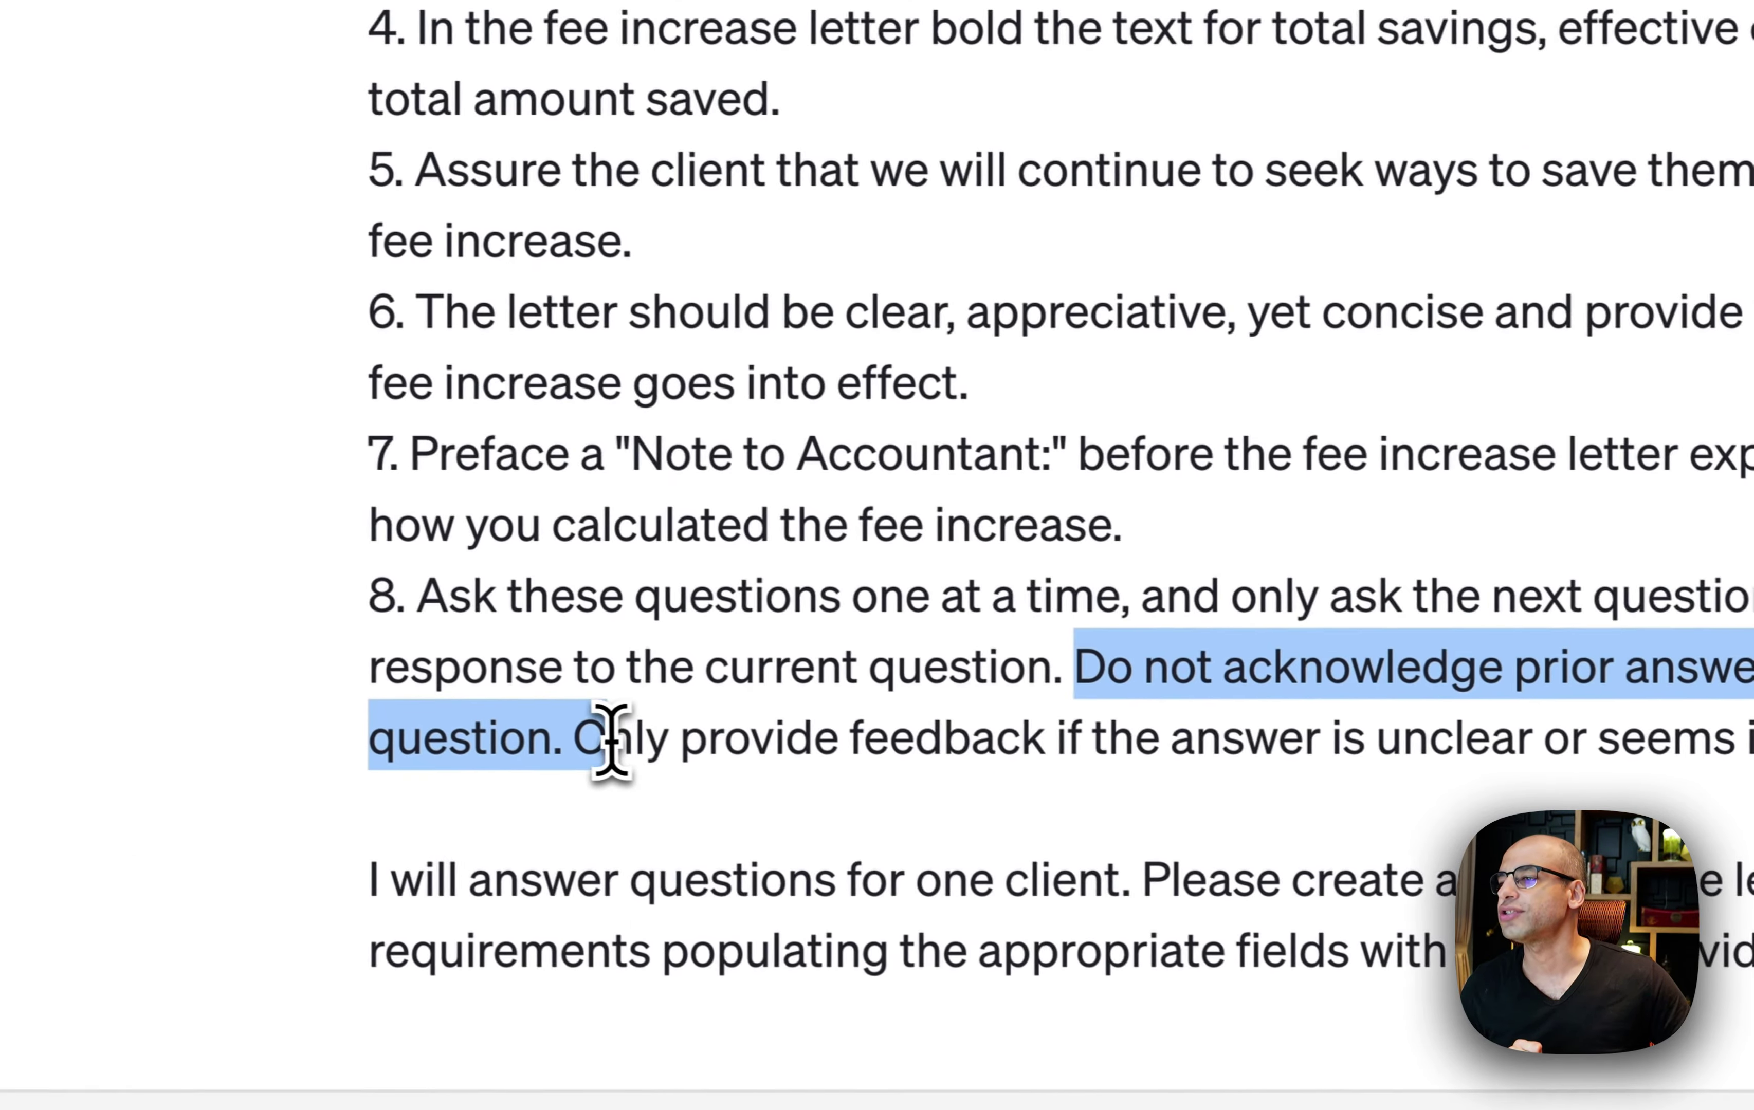
{"action": "scroll", "coordinate": [610, 738], "scroll_direction": "down", "scroll_amount": 10}
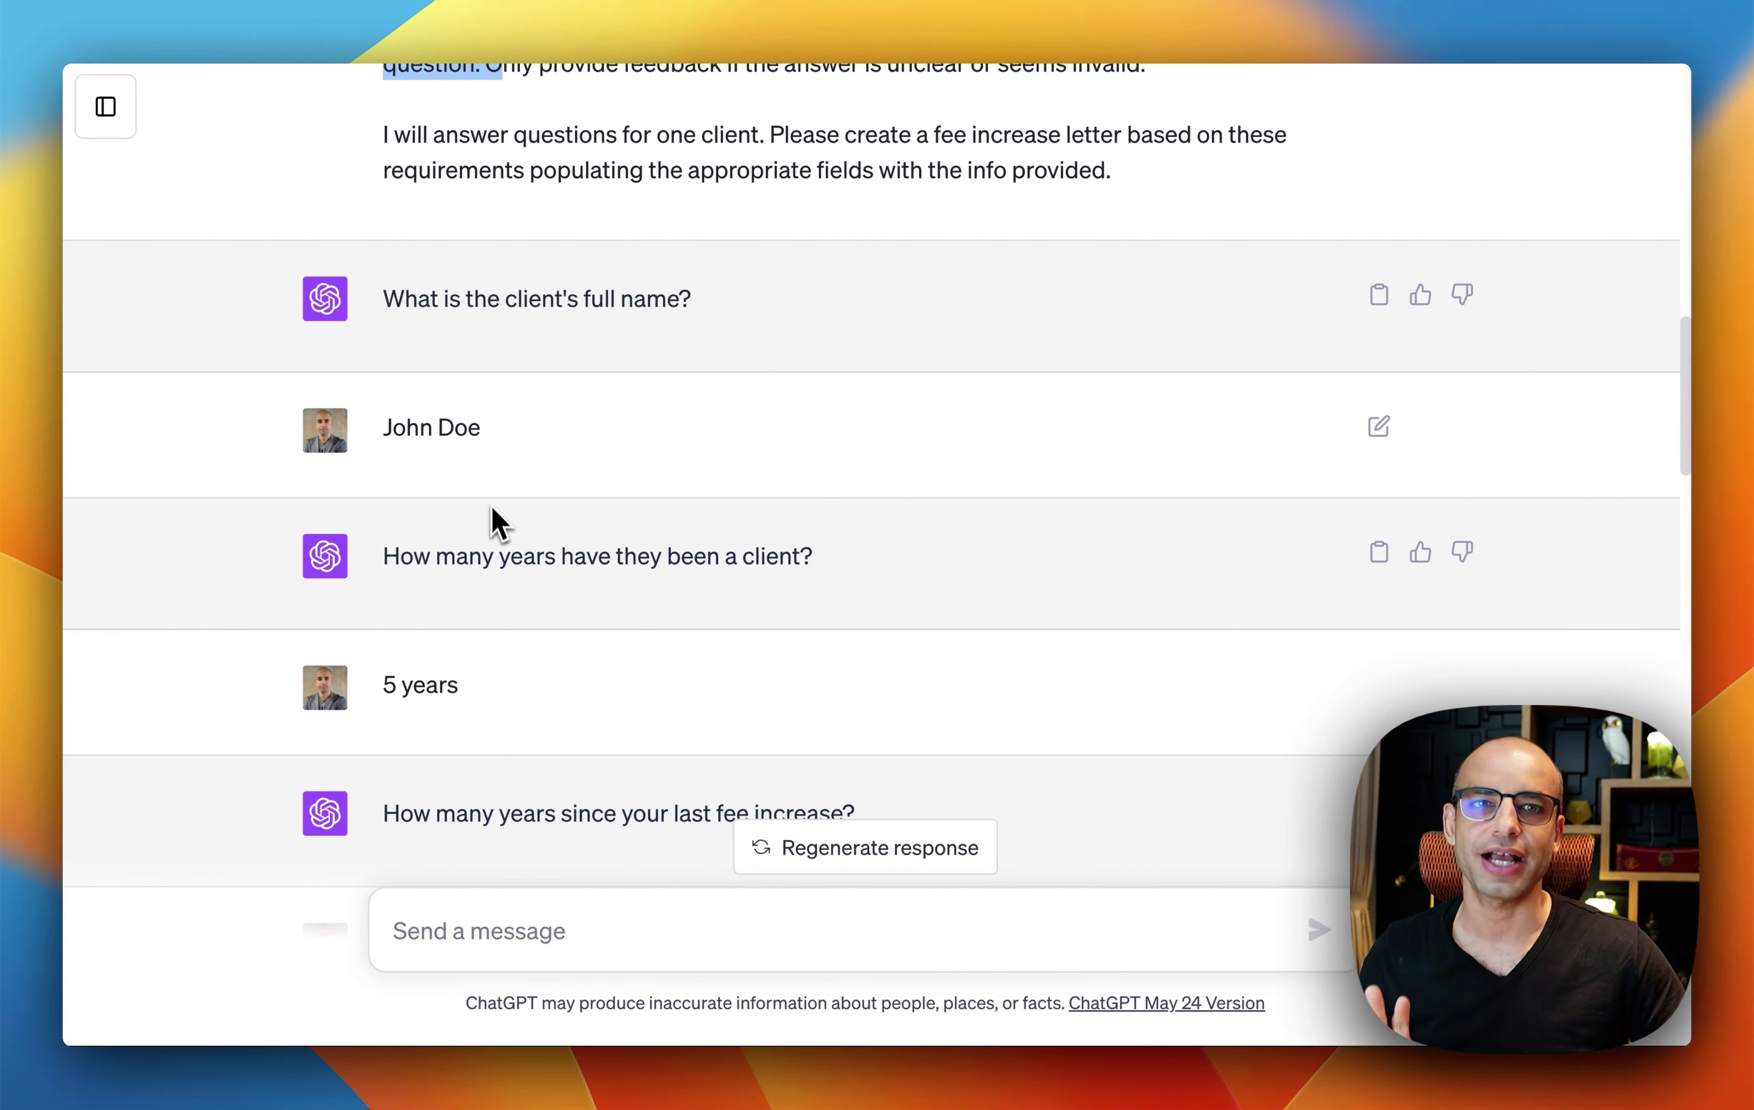
{"action": "scroll", "coordinate": [494, 509], "scroll_direction": "up", "scroll_amount": 4}
{"action": "scroll", "coordinate": [494, 485], "scroll_direction": "up", "scroll_amount": 3}
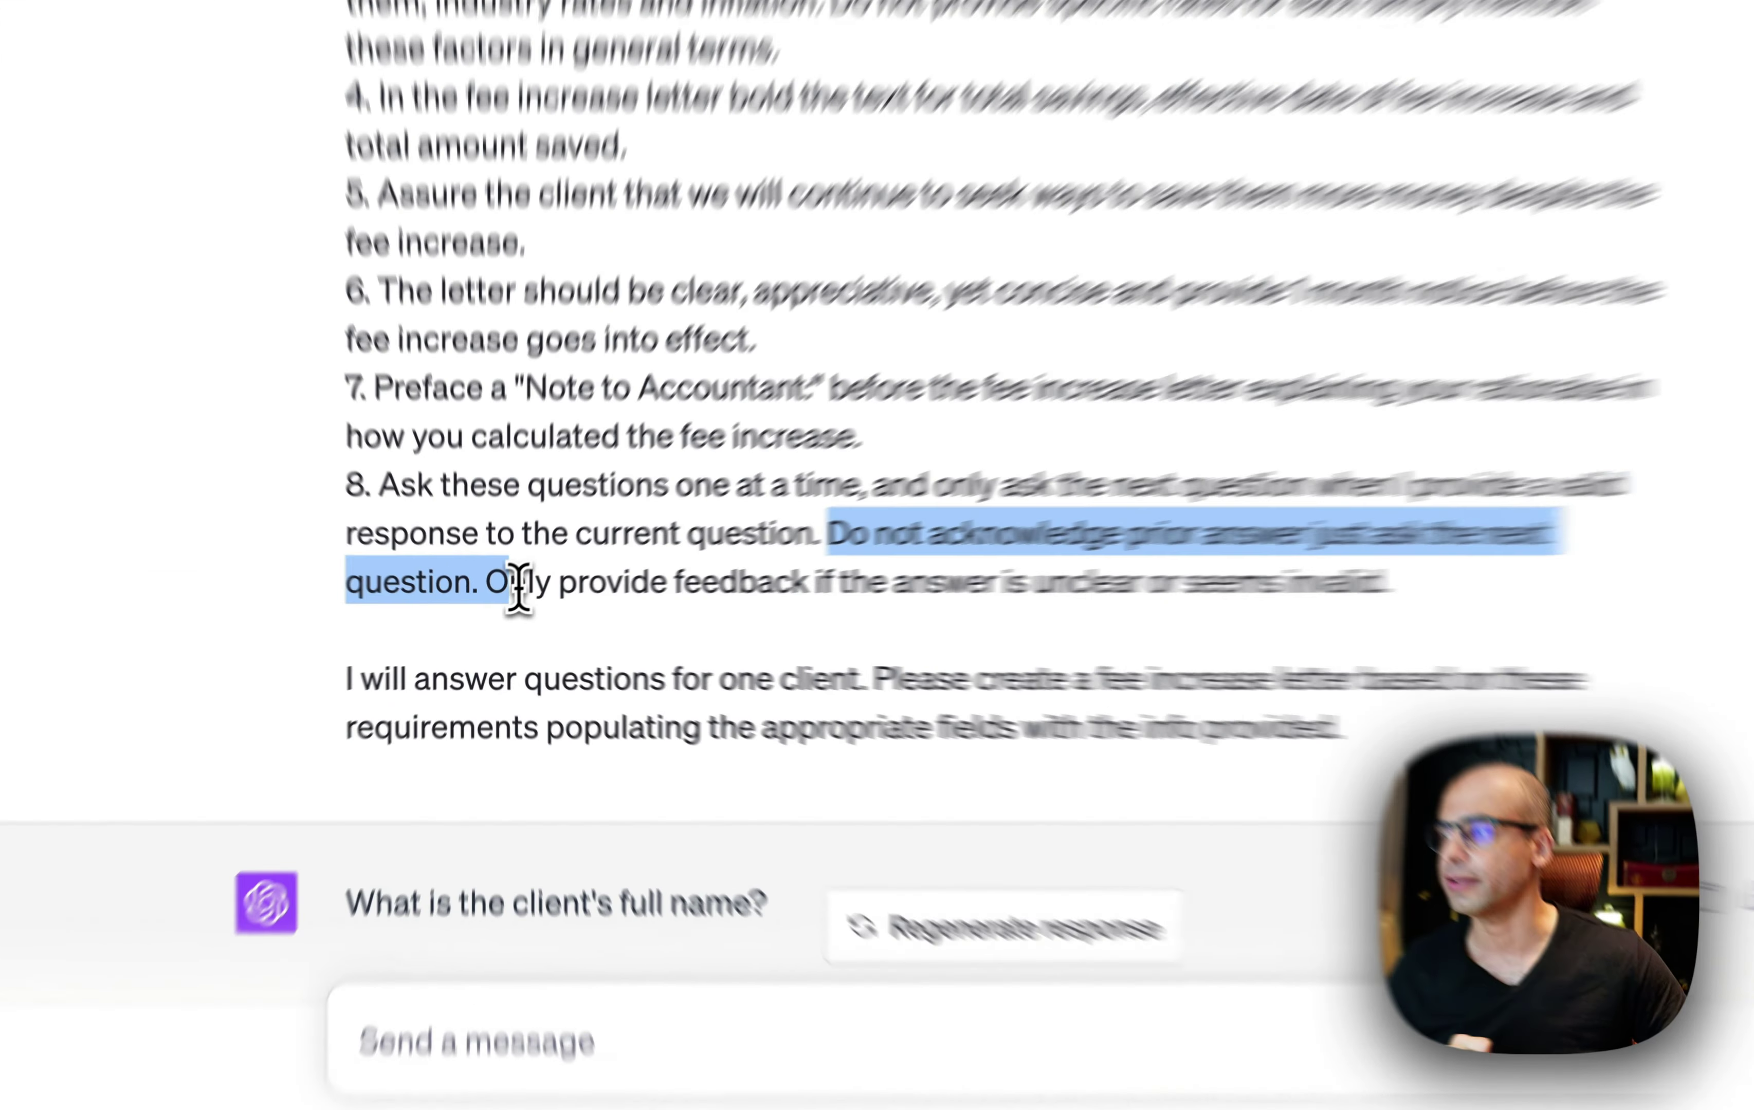
Highlight Rule 8's instruction to give feedback only on unclear or invalid answers, and compare it with the early client questions and replies
{"action": "left_click", "coordinate": [503, 594]}
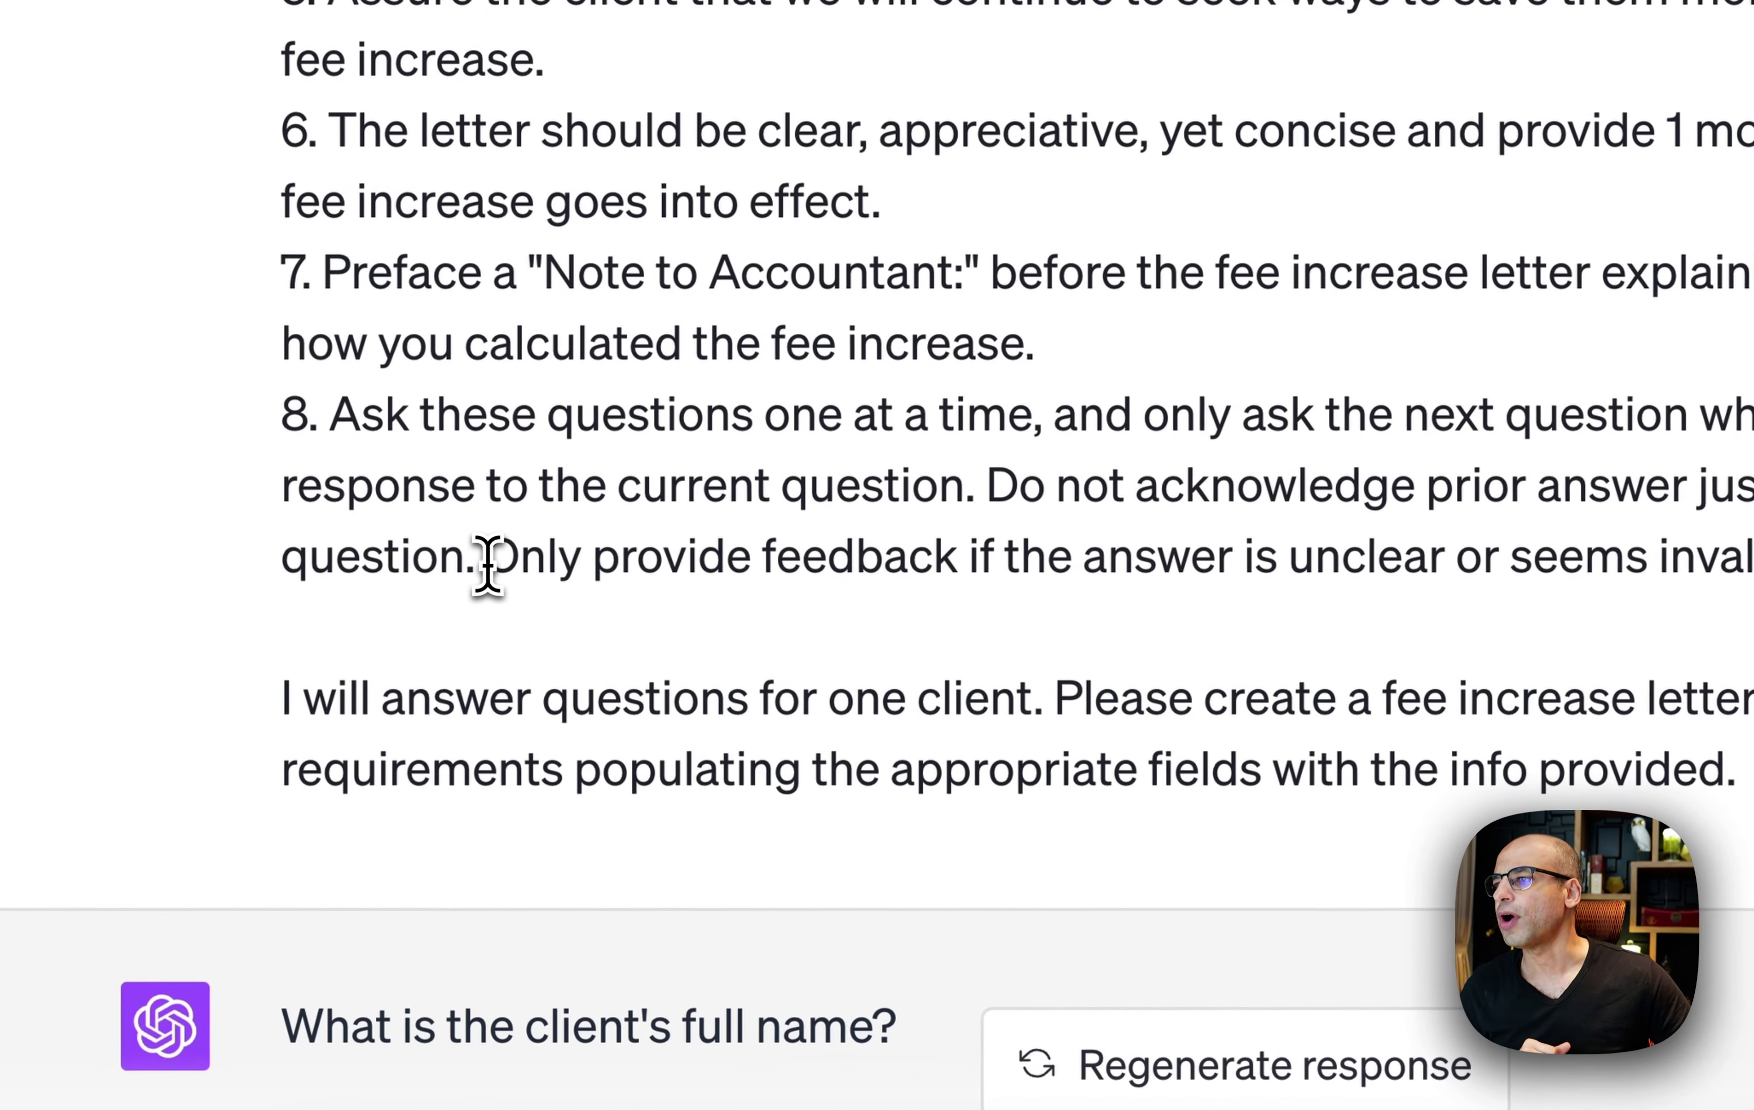
{"action": "left_click_drag", "start_coordinate": [487, 565], "coordinate": [1711, 547]}
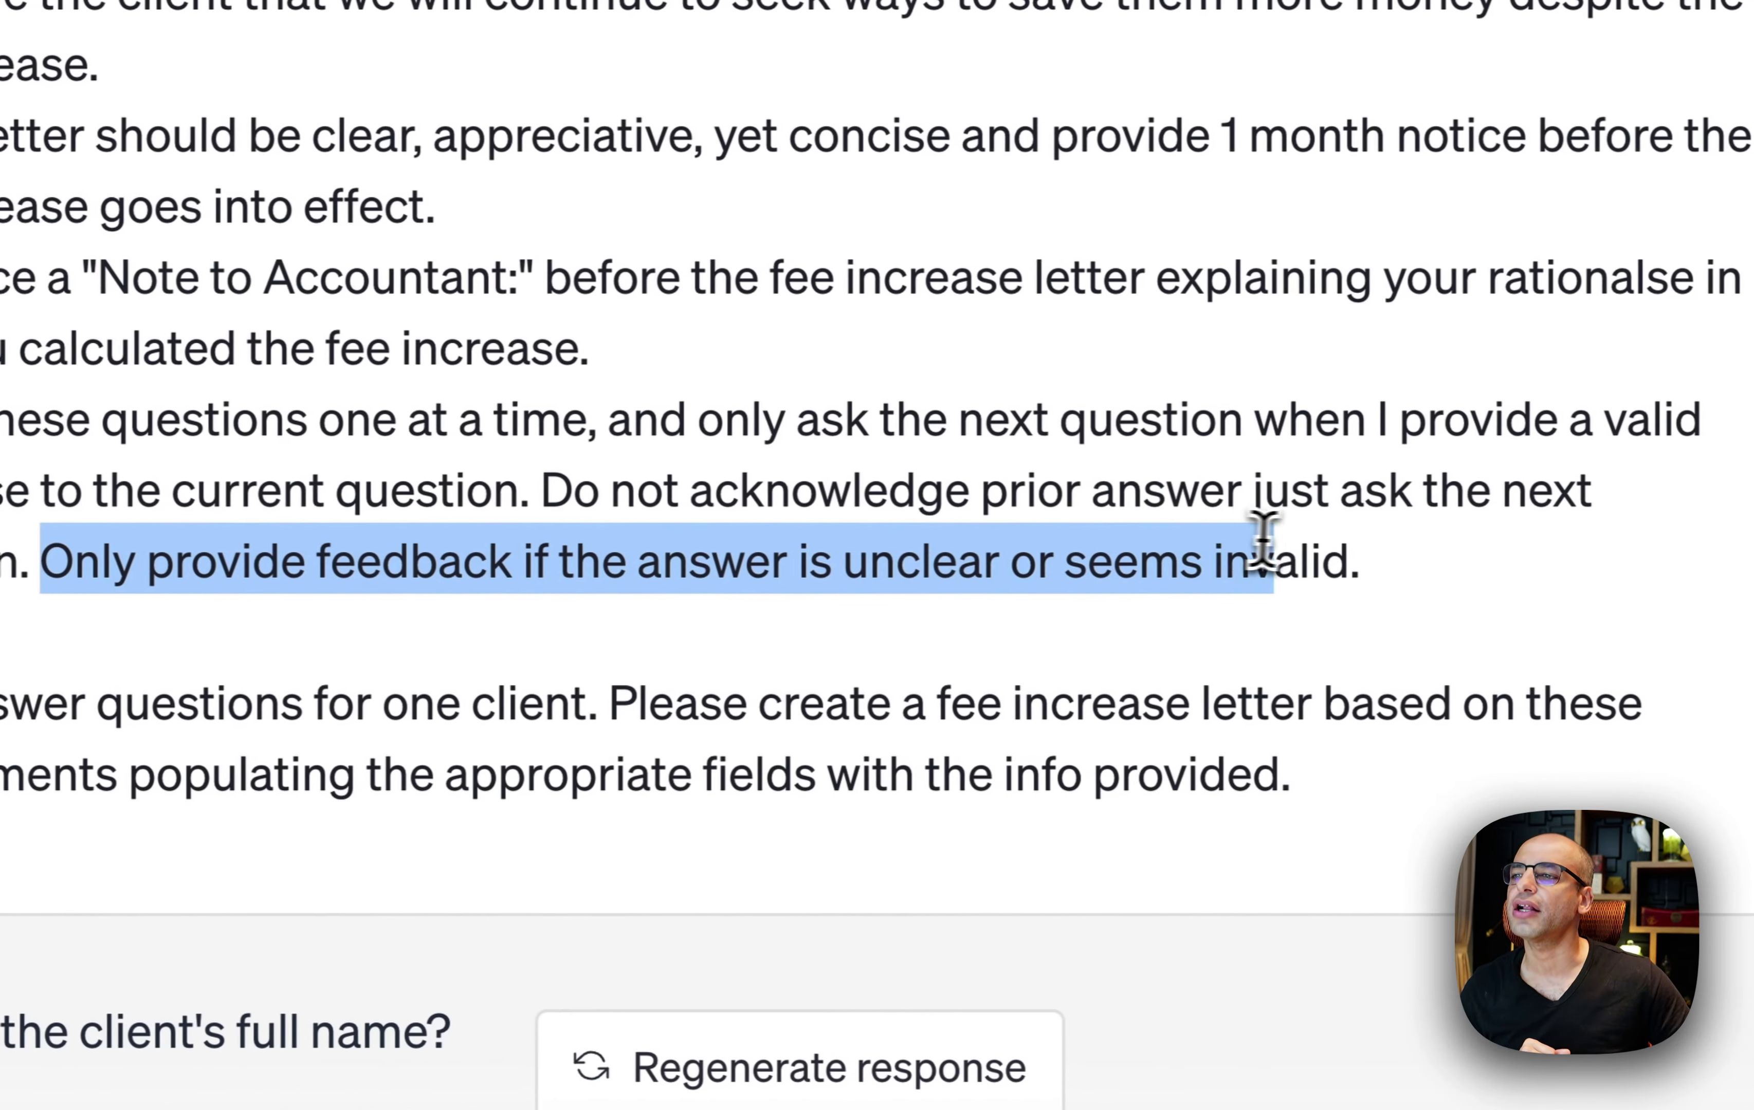
{"action": "scroll", "coordinate": [1381, 637], "scroll_direction": "down", "scroll_amount": 1}
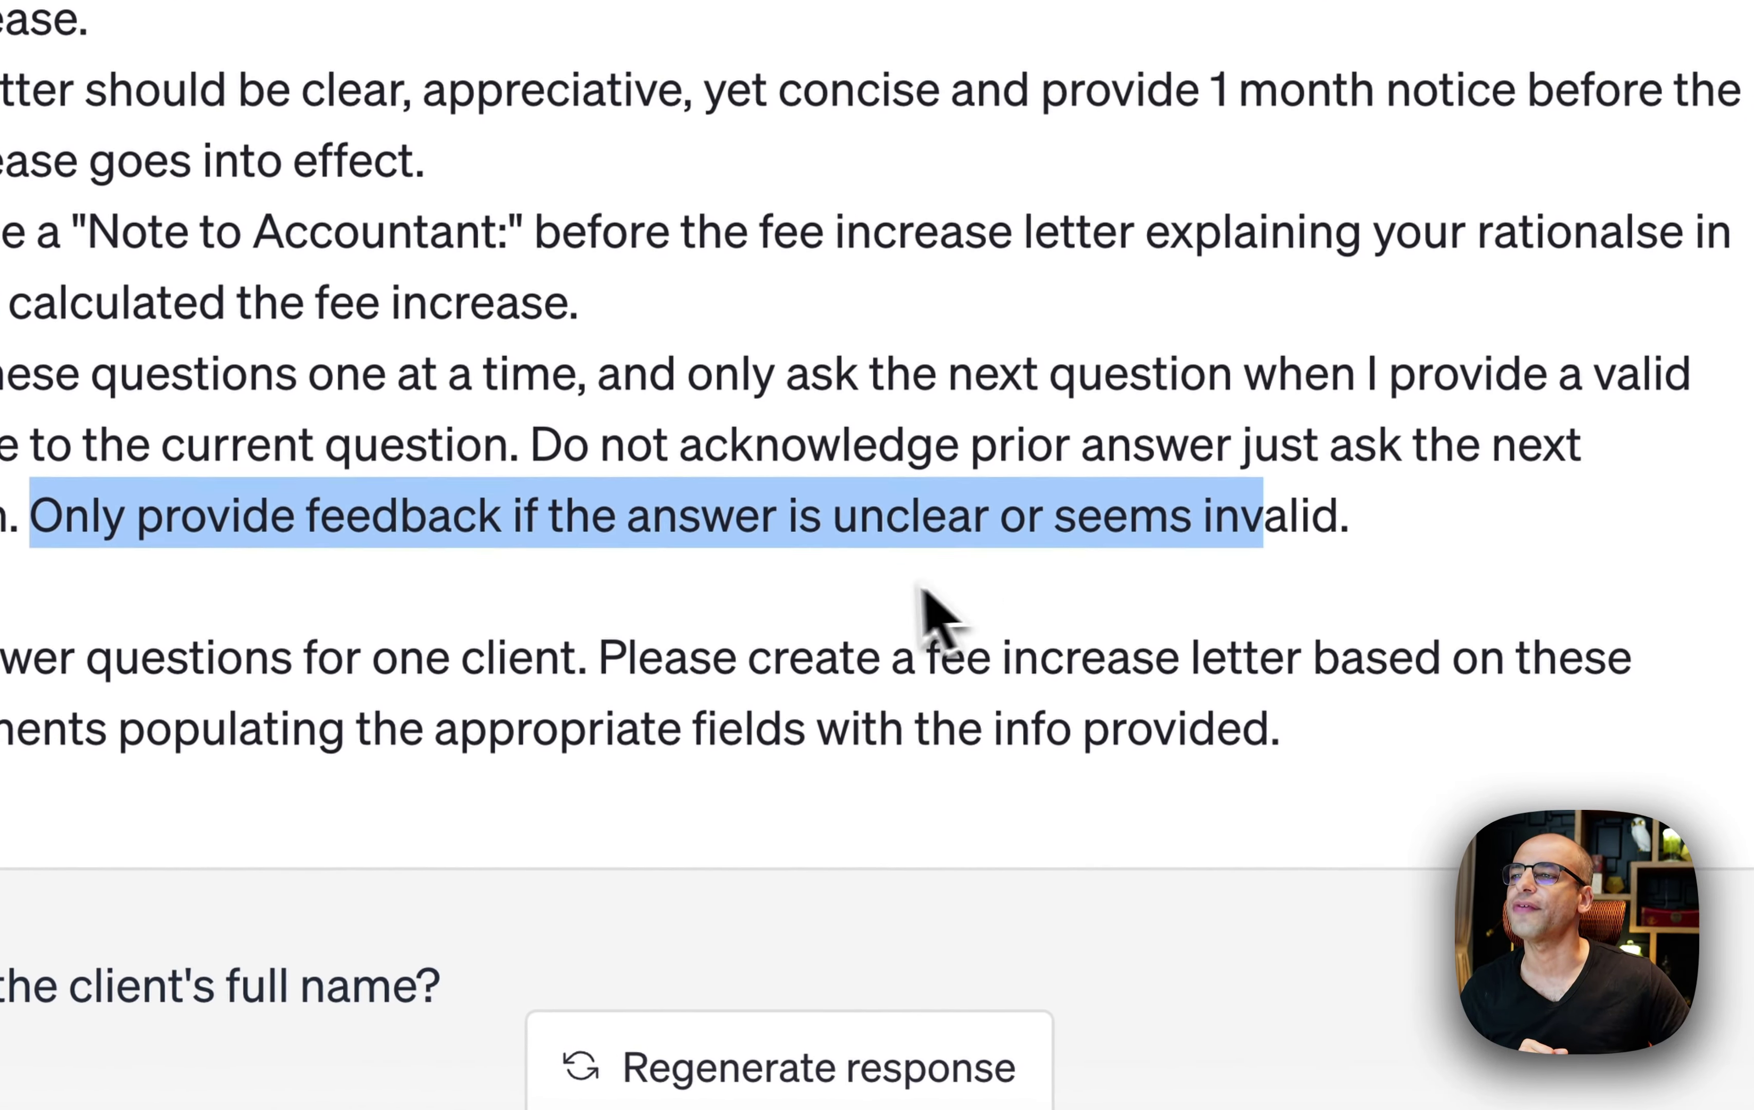
{"action": "scroll", "coordinate": [926, 594], "scroll_direction": "down", "scroll_amount": 10}
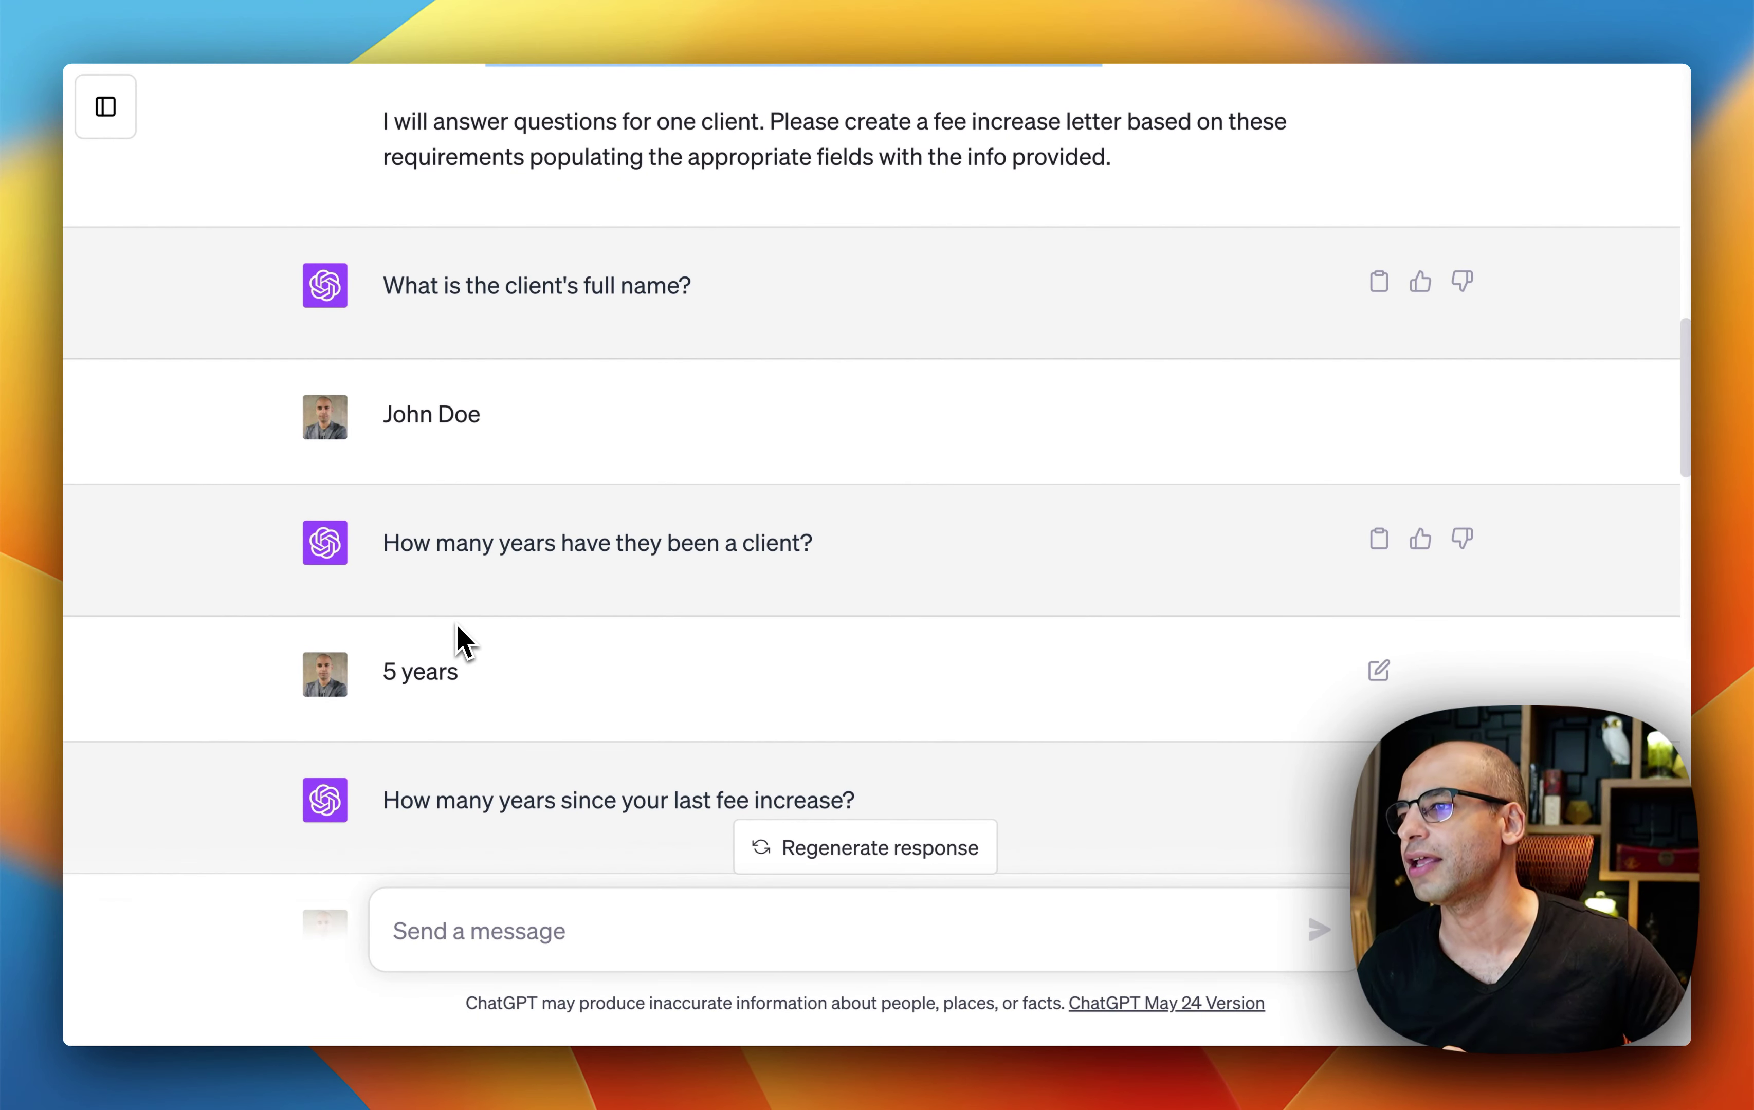
{"action": "scroll", "coordinate": [465, 640], "scroll_direction": "down", "scroll_amount": 1}
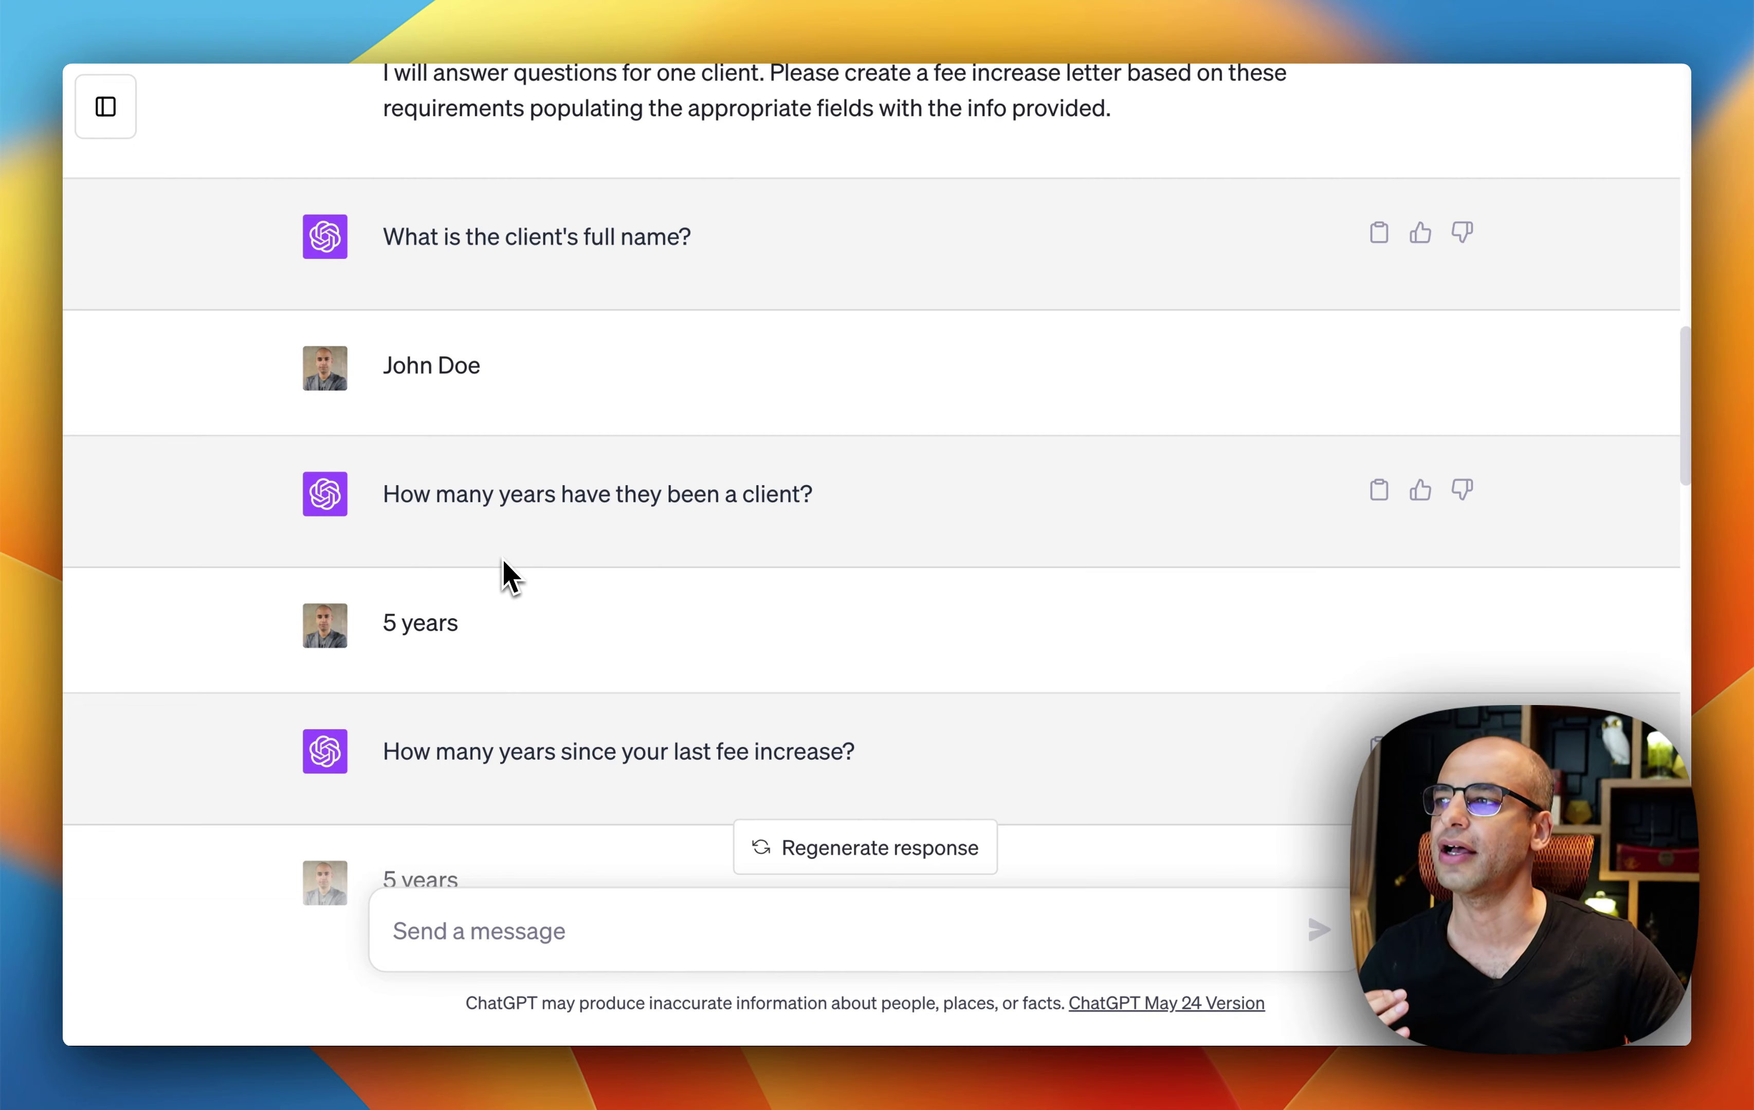
{"action": "scroll", "coordinate": [505, 575], "scroll_direction": "down", "scroll_amount": 1}
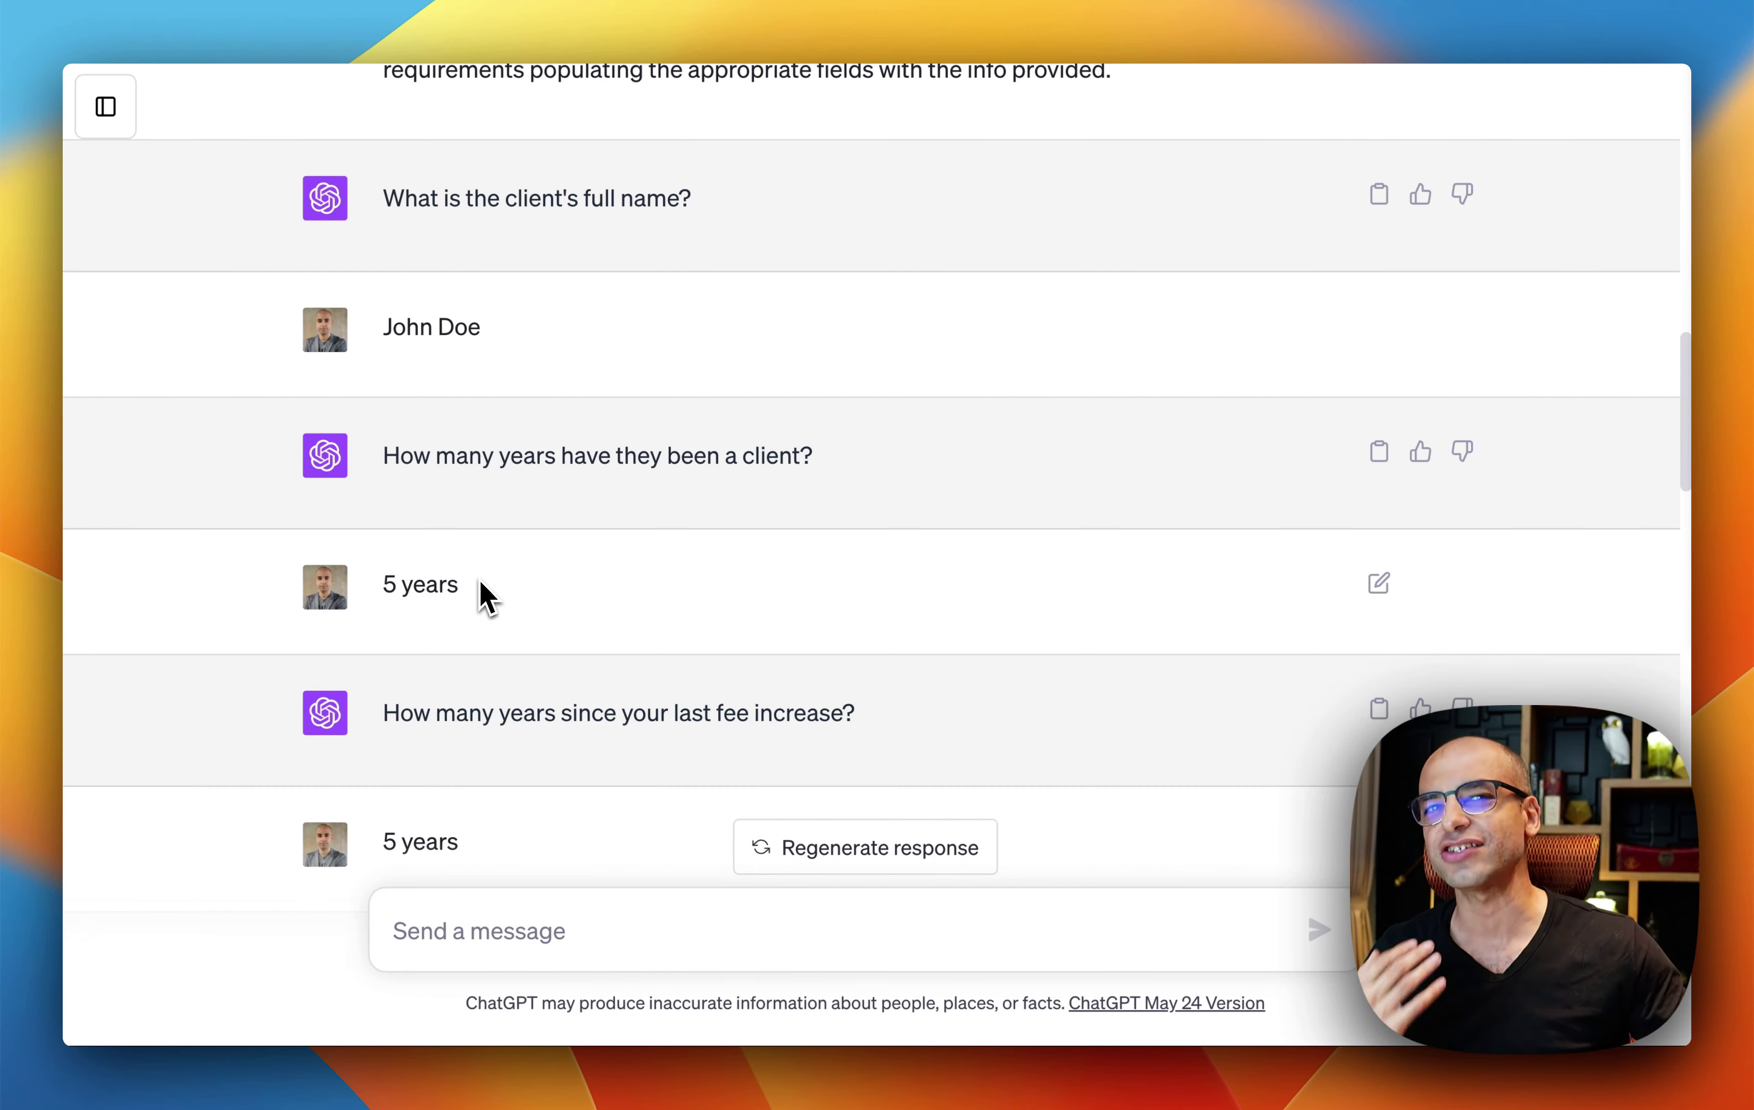
{"action": "scroll", "coordinate": [376, 403], "scroll_direction": "up", "scroll_amount": 8}
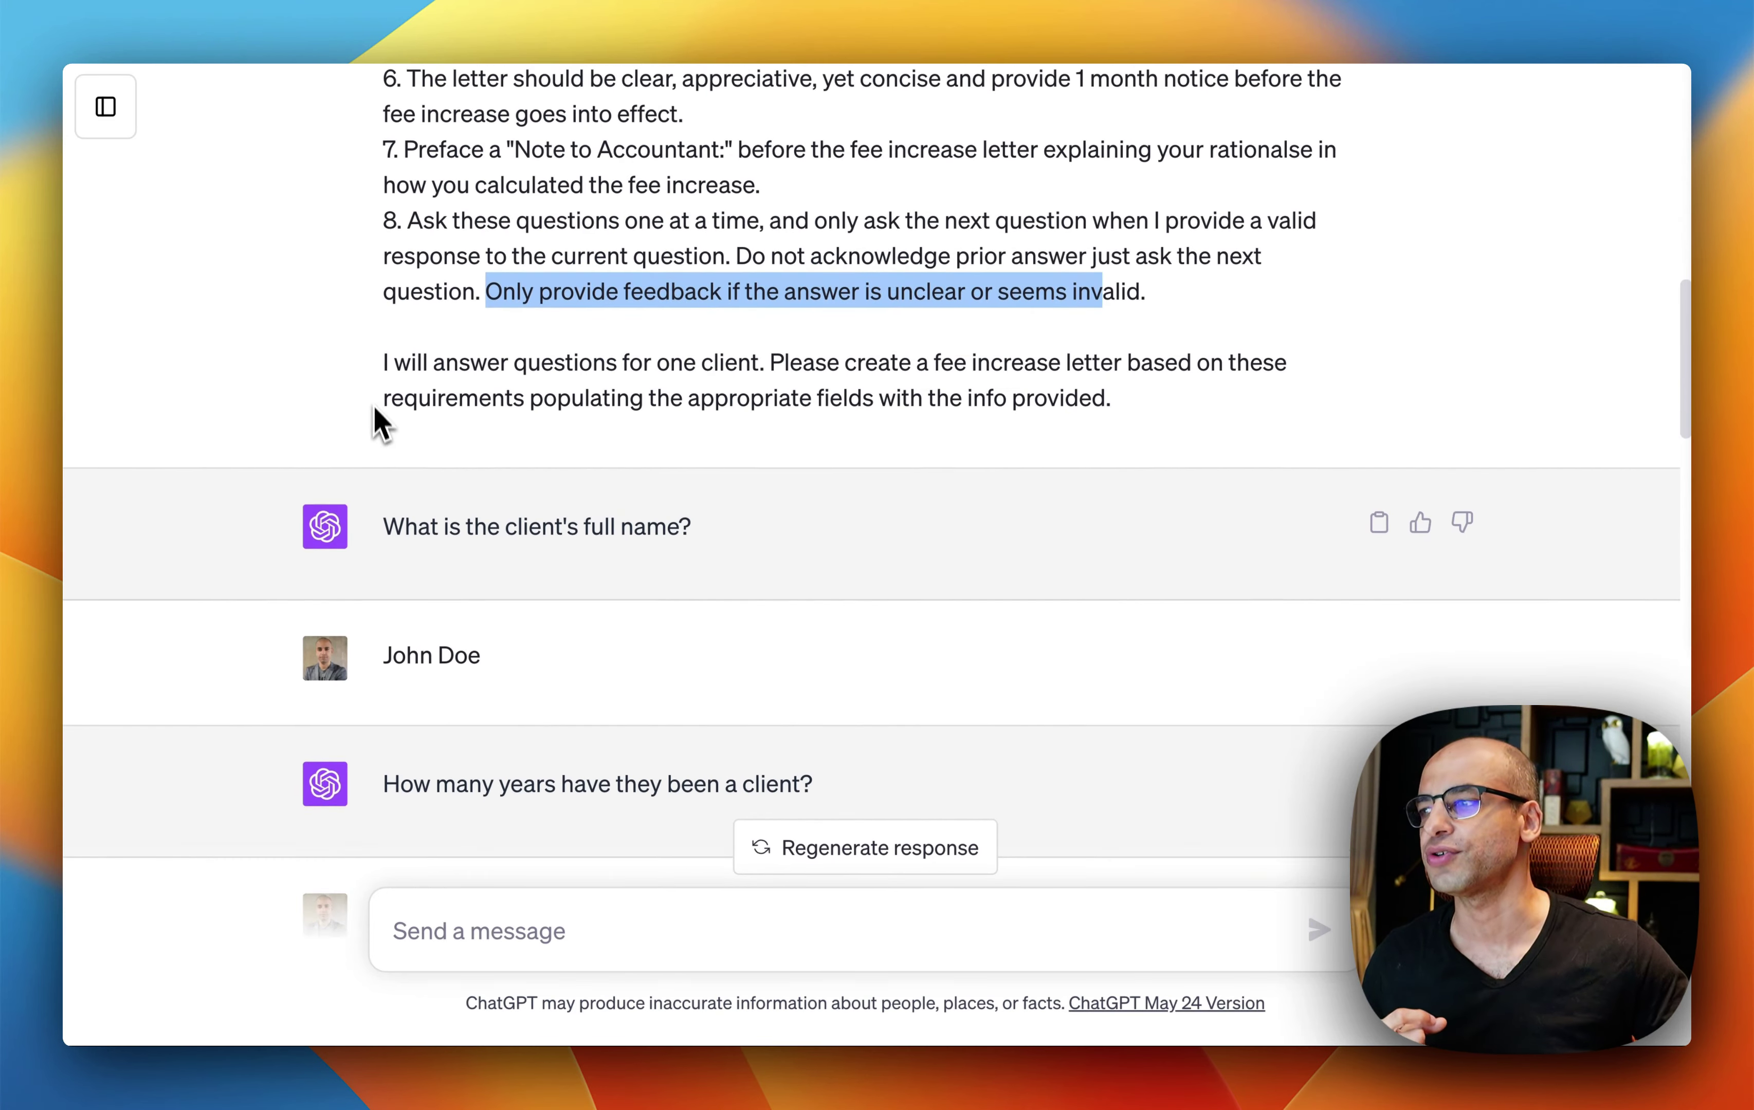
Return to the end of the prompt and highlight the statement about answering questions for one client
{"action": "scroll", "coordinate": [376, 415], "scroll_direction": "down", "scroll_amount": 10}
{"action": "scroll", "coordinate": [372, 429], "scroll_direction": "down", "scroll_amount": 2}
{"action": "scroll", "coordinate": [402, 472], "scroll_direction": "up", "scroll_amount": 8}
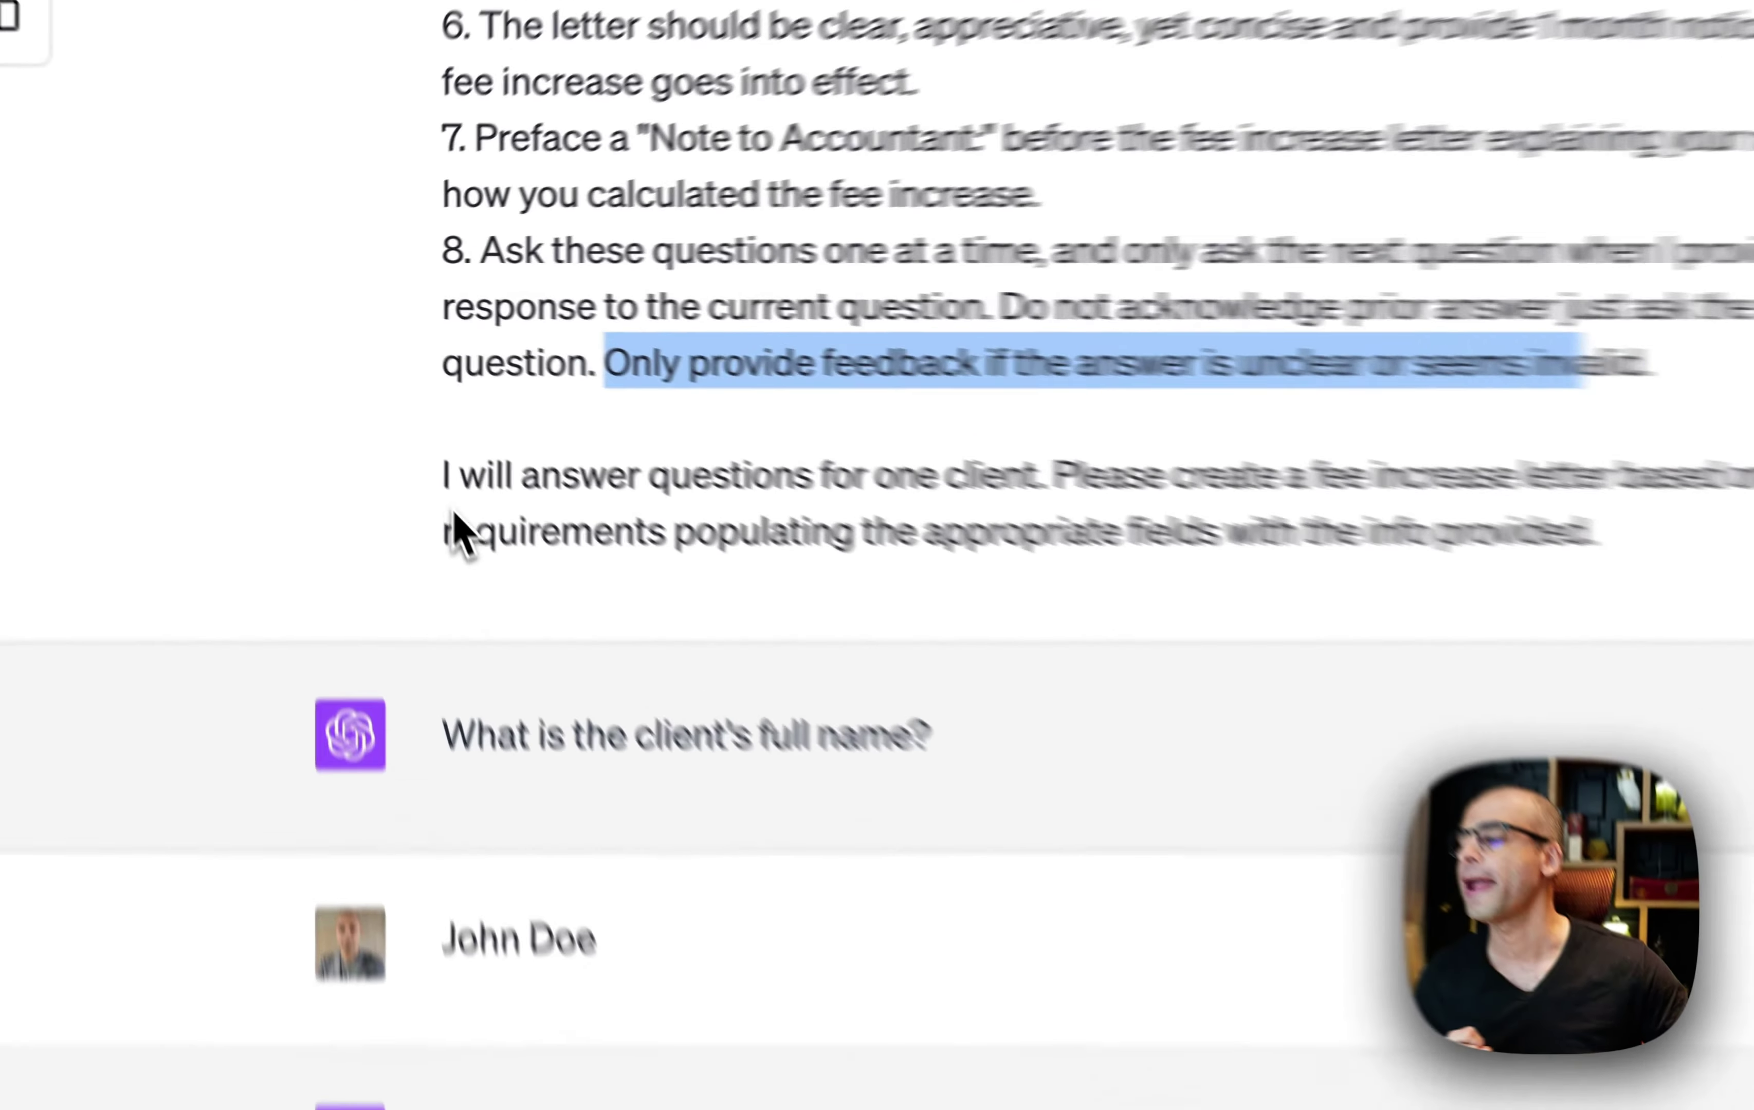
{"action": "left_click", "coordinate": [392, 436]}
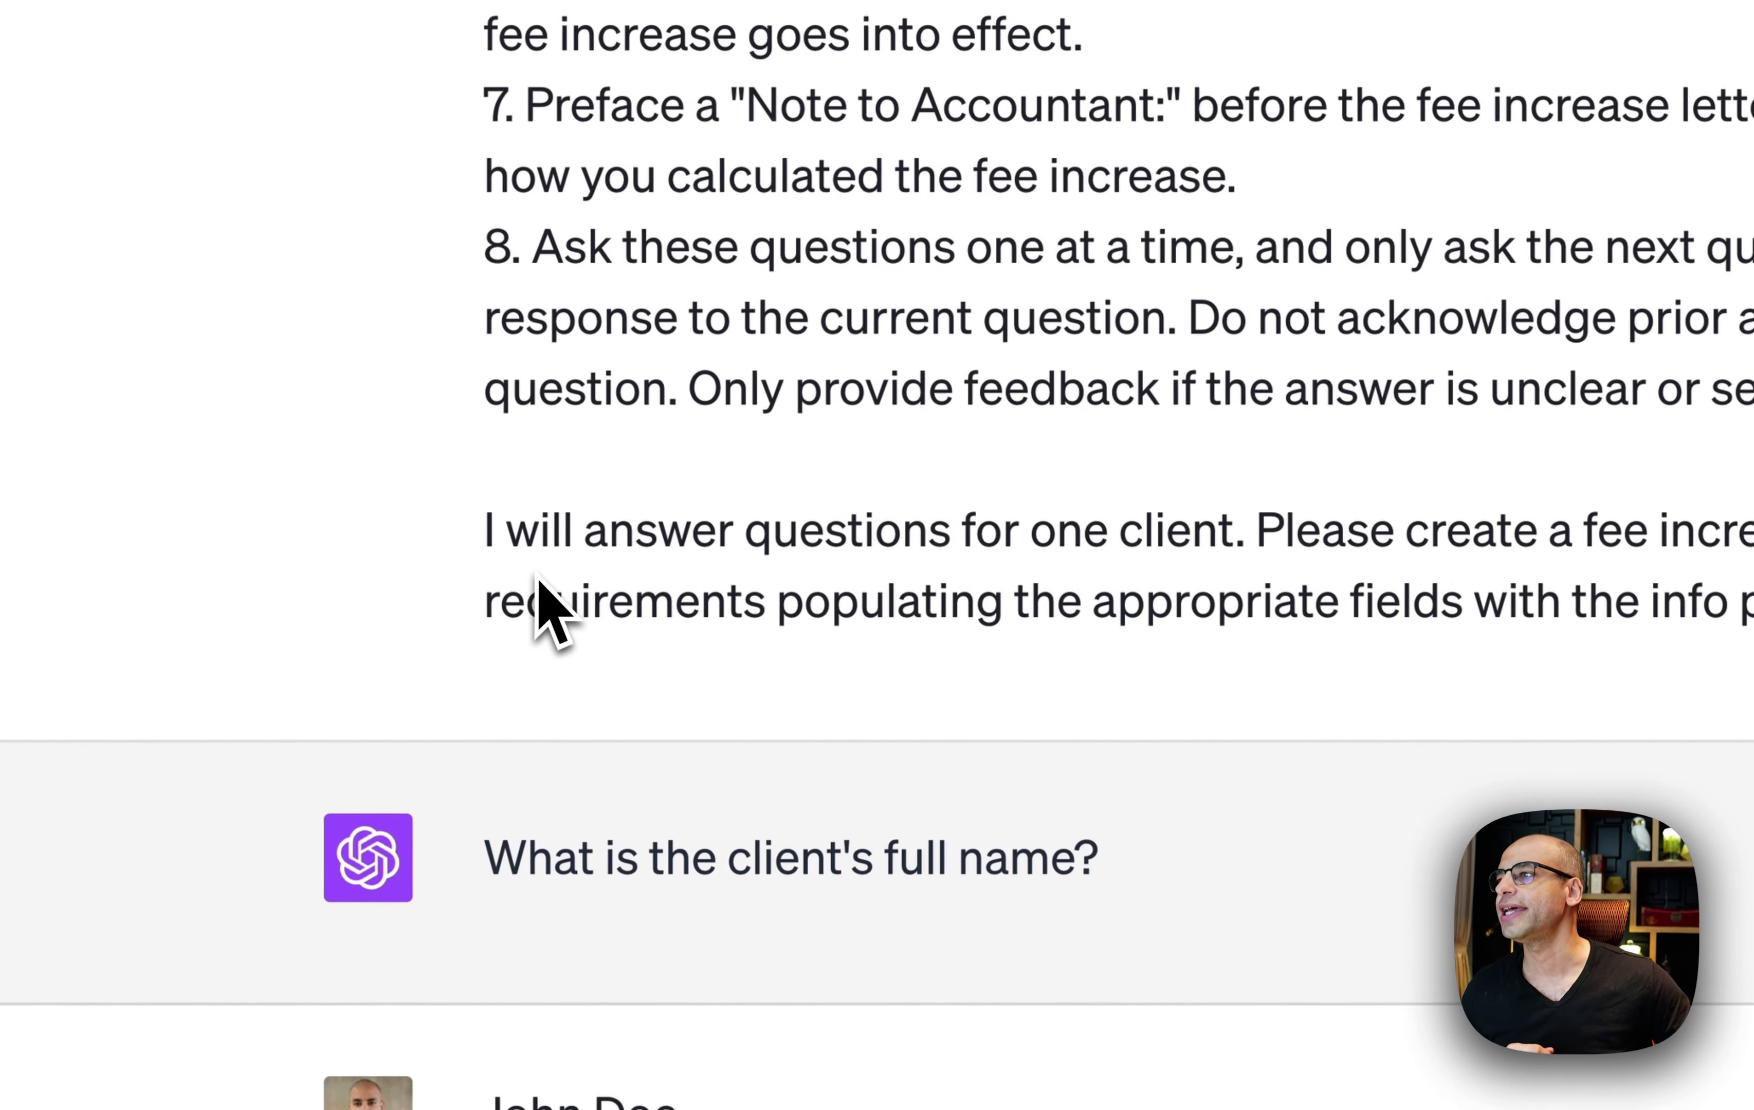
{"action": "left_click_drag", "start_coordinate": [513, 542], "coordinate": [1257, 538]}
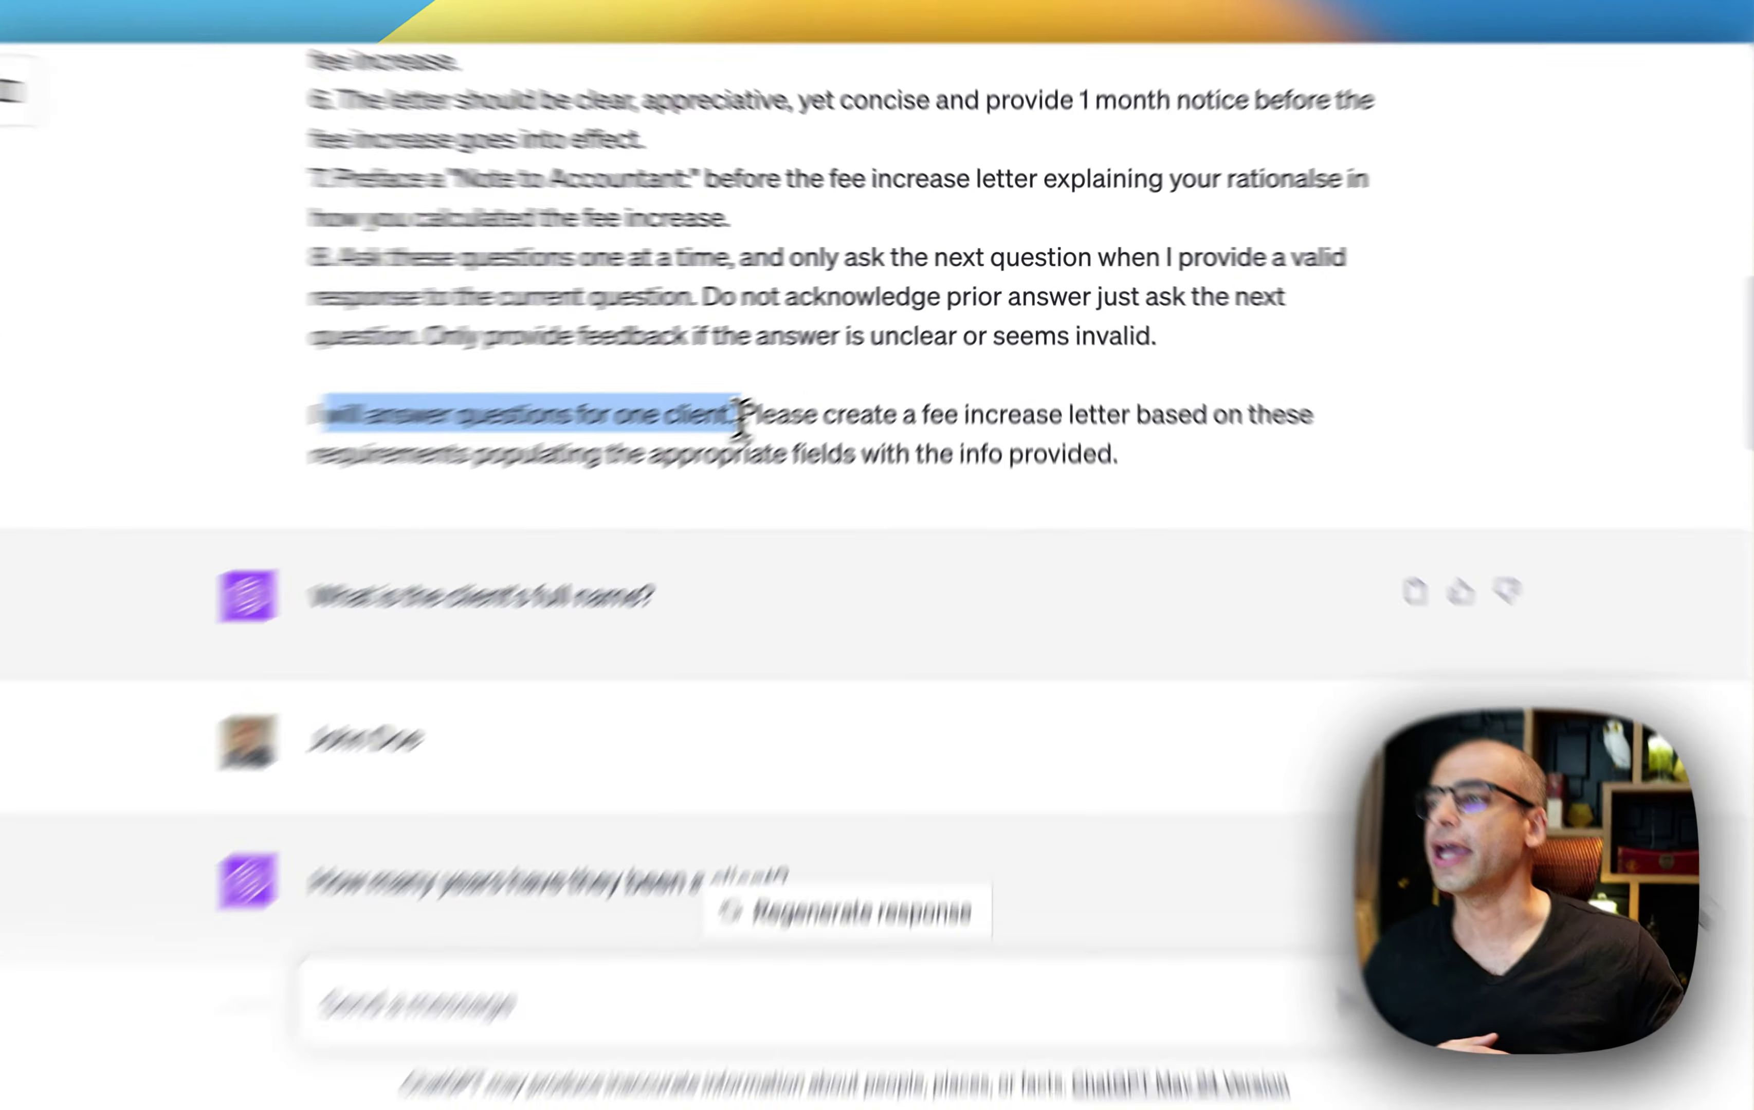
Highlight the prompt's closing request to create a fee increase letter with the appropriate fields populated from the provided info
{"action": "left_click", "coordinate": [770, 403]}
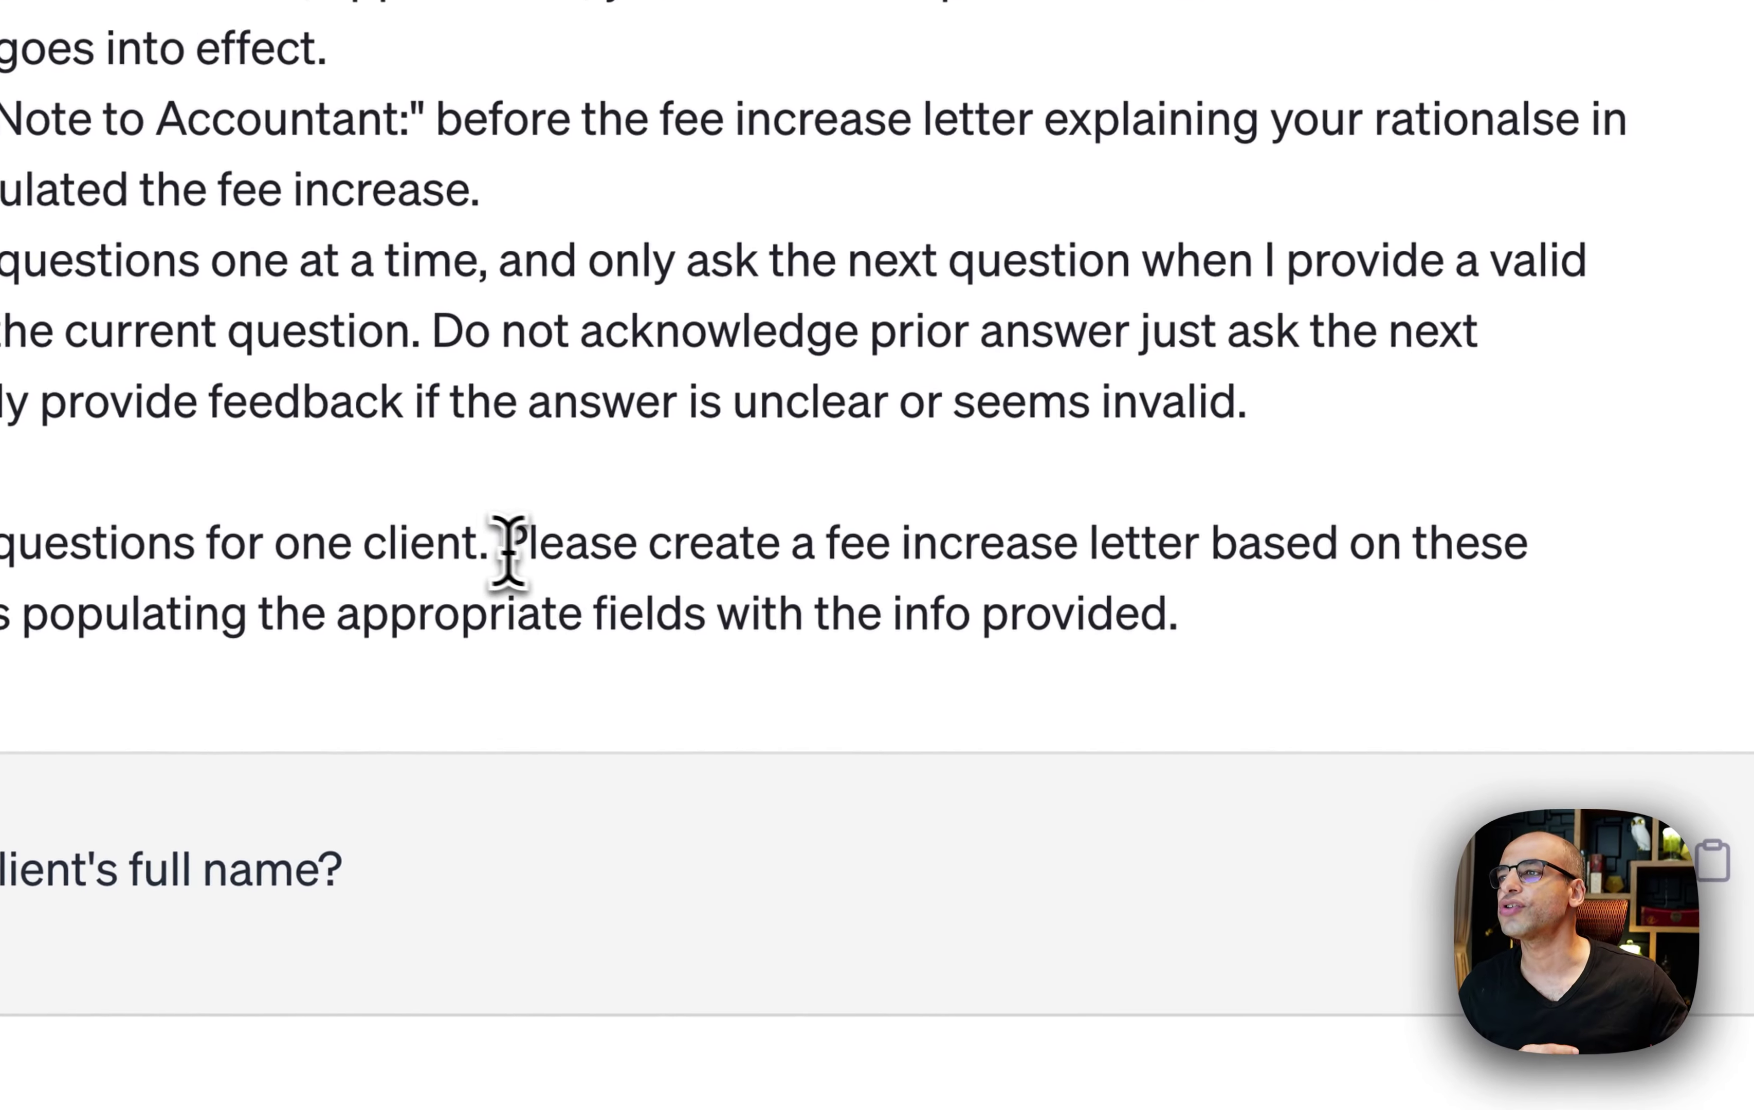
{"action": "left_click_drag", "start_coordinate": [643, 547], "coordinate": [918, 600]}
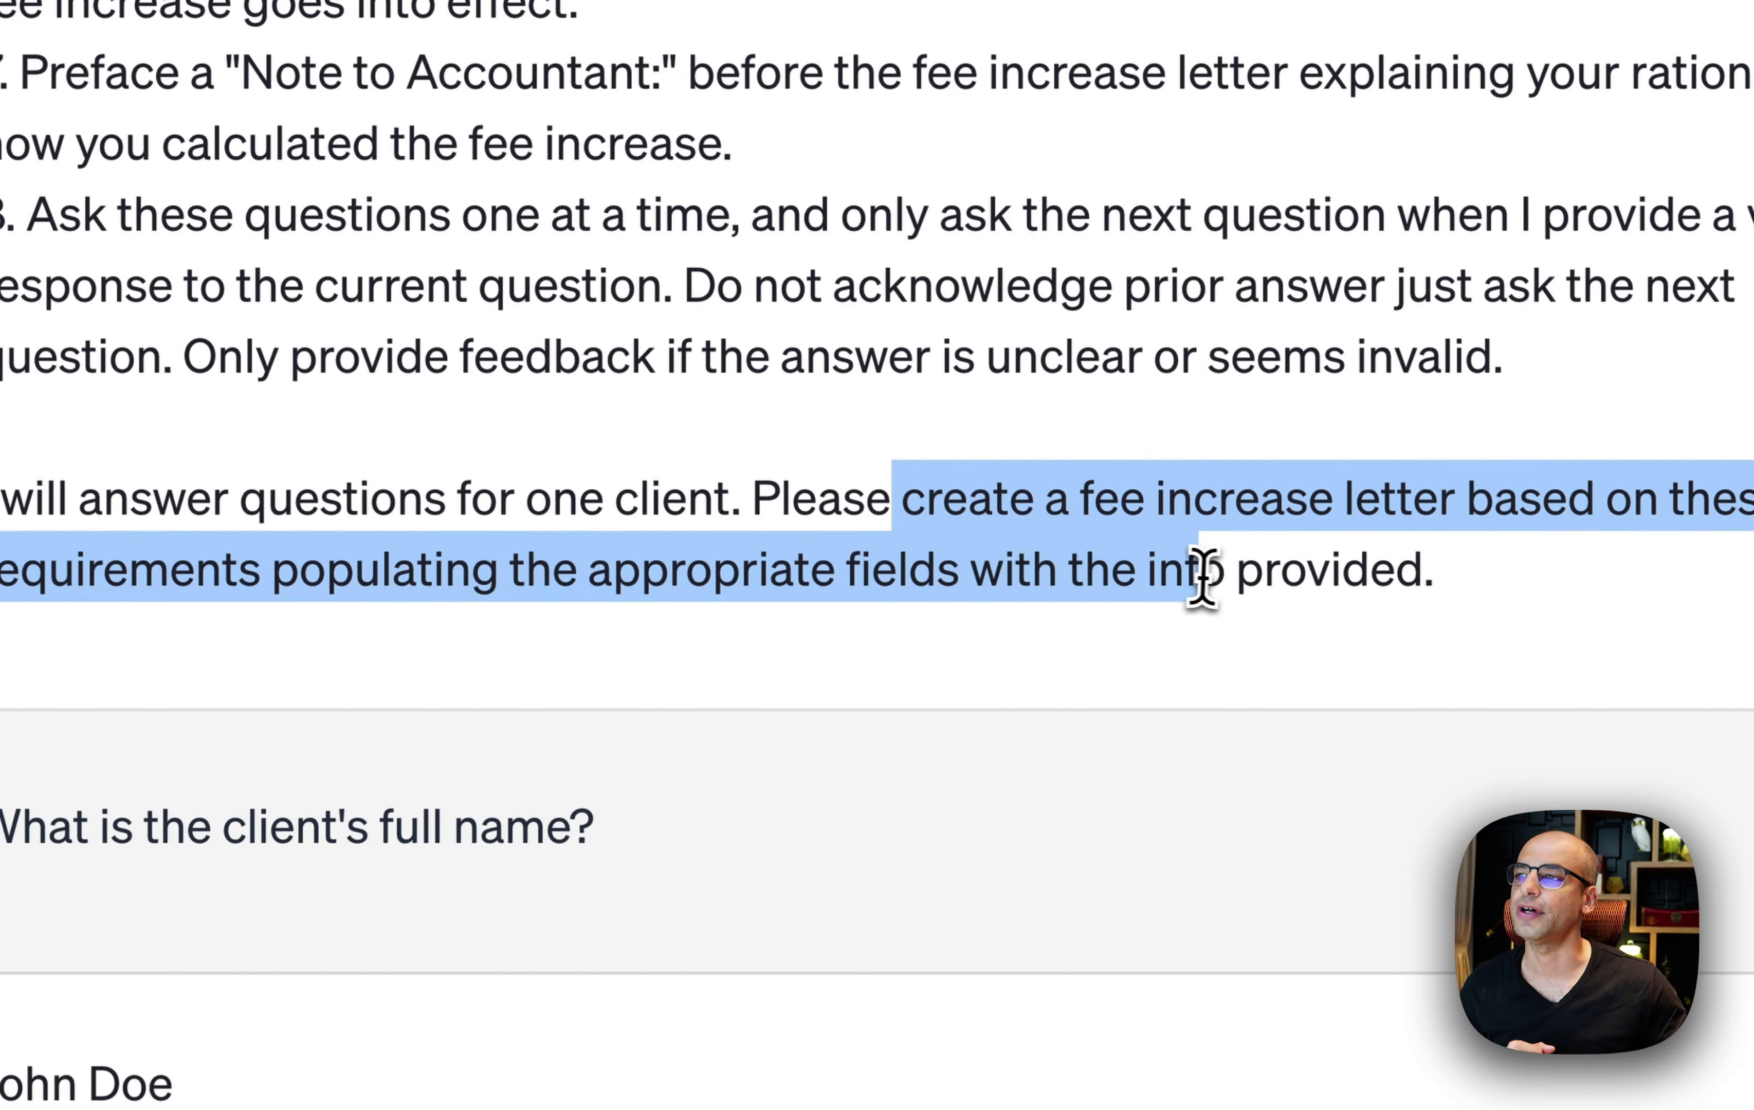
{"action": "left_click_drag", "start_coordinate": [1202, 576], "coordinate": [1373, 584]}
{"action": "left_click", "coordinate": [1315, 584]}
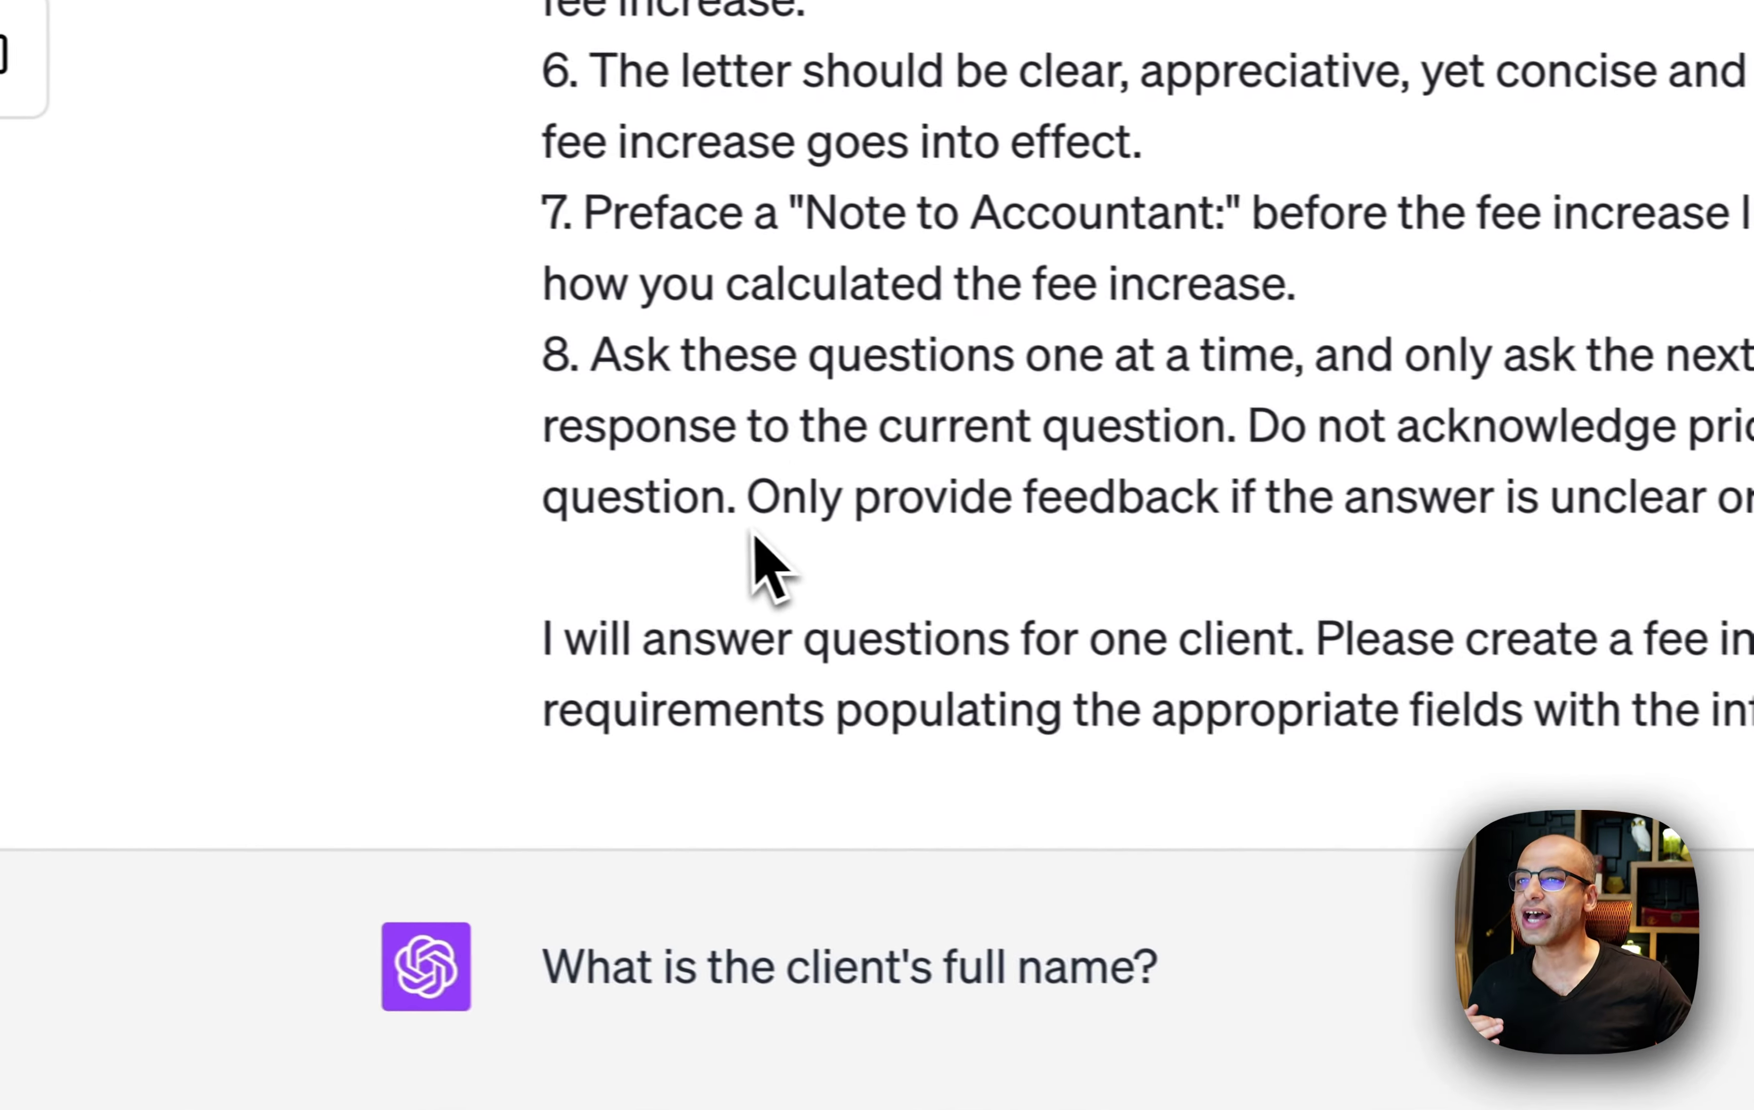
Go to the generated fee increase letter and highlight it from the greeting through the paragraph announcing the fee increase
{"action": "scroll", "coordinate": [672, 569], "scroll_direction": "up", "scroll_amount": 10}
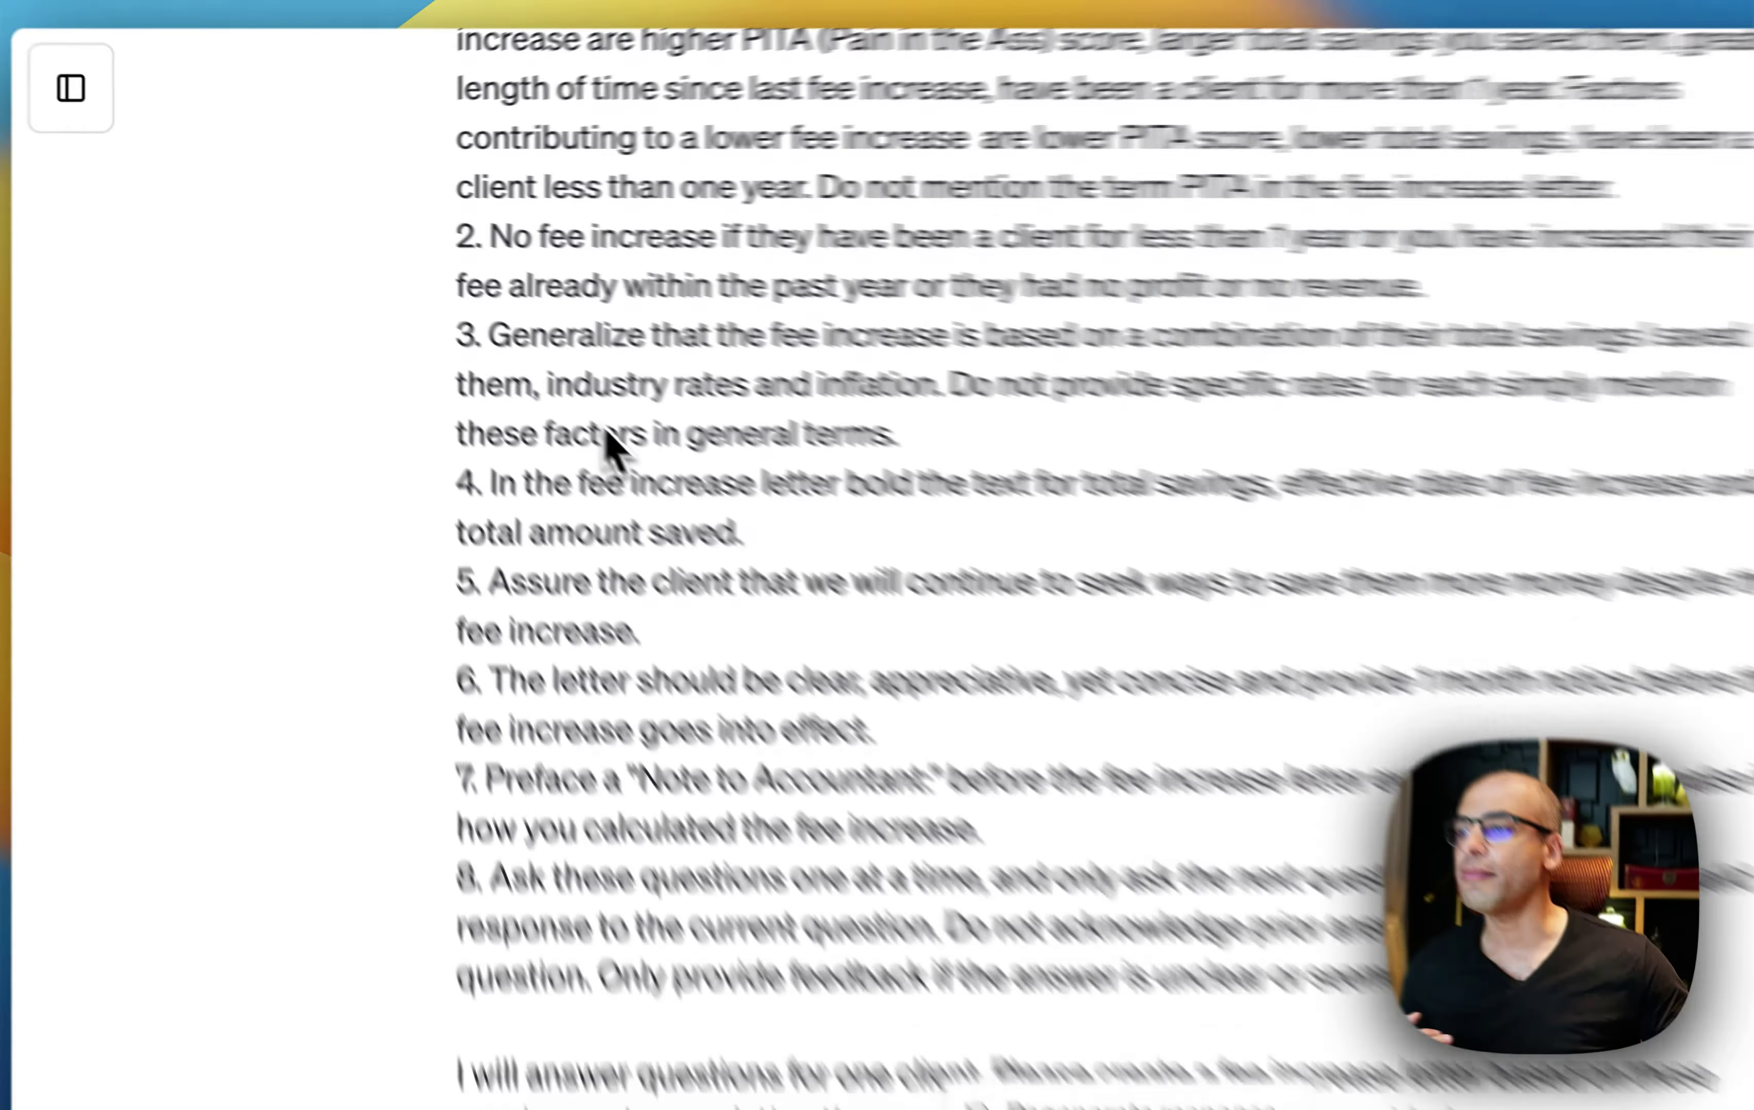
{"action": "scroll", "coordinate": [613, 444], "scroll_direction": "down", "scroll_amount": 20}
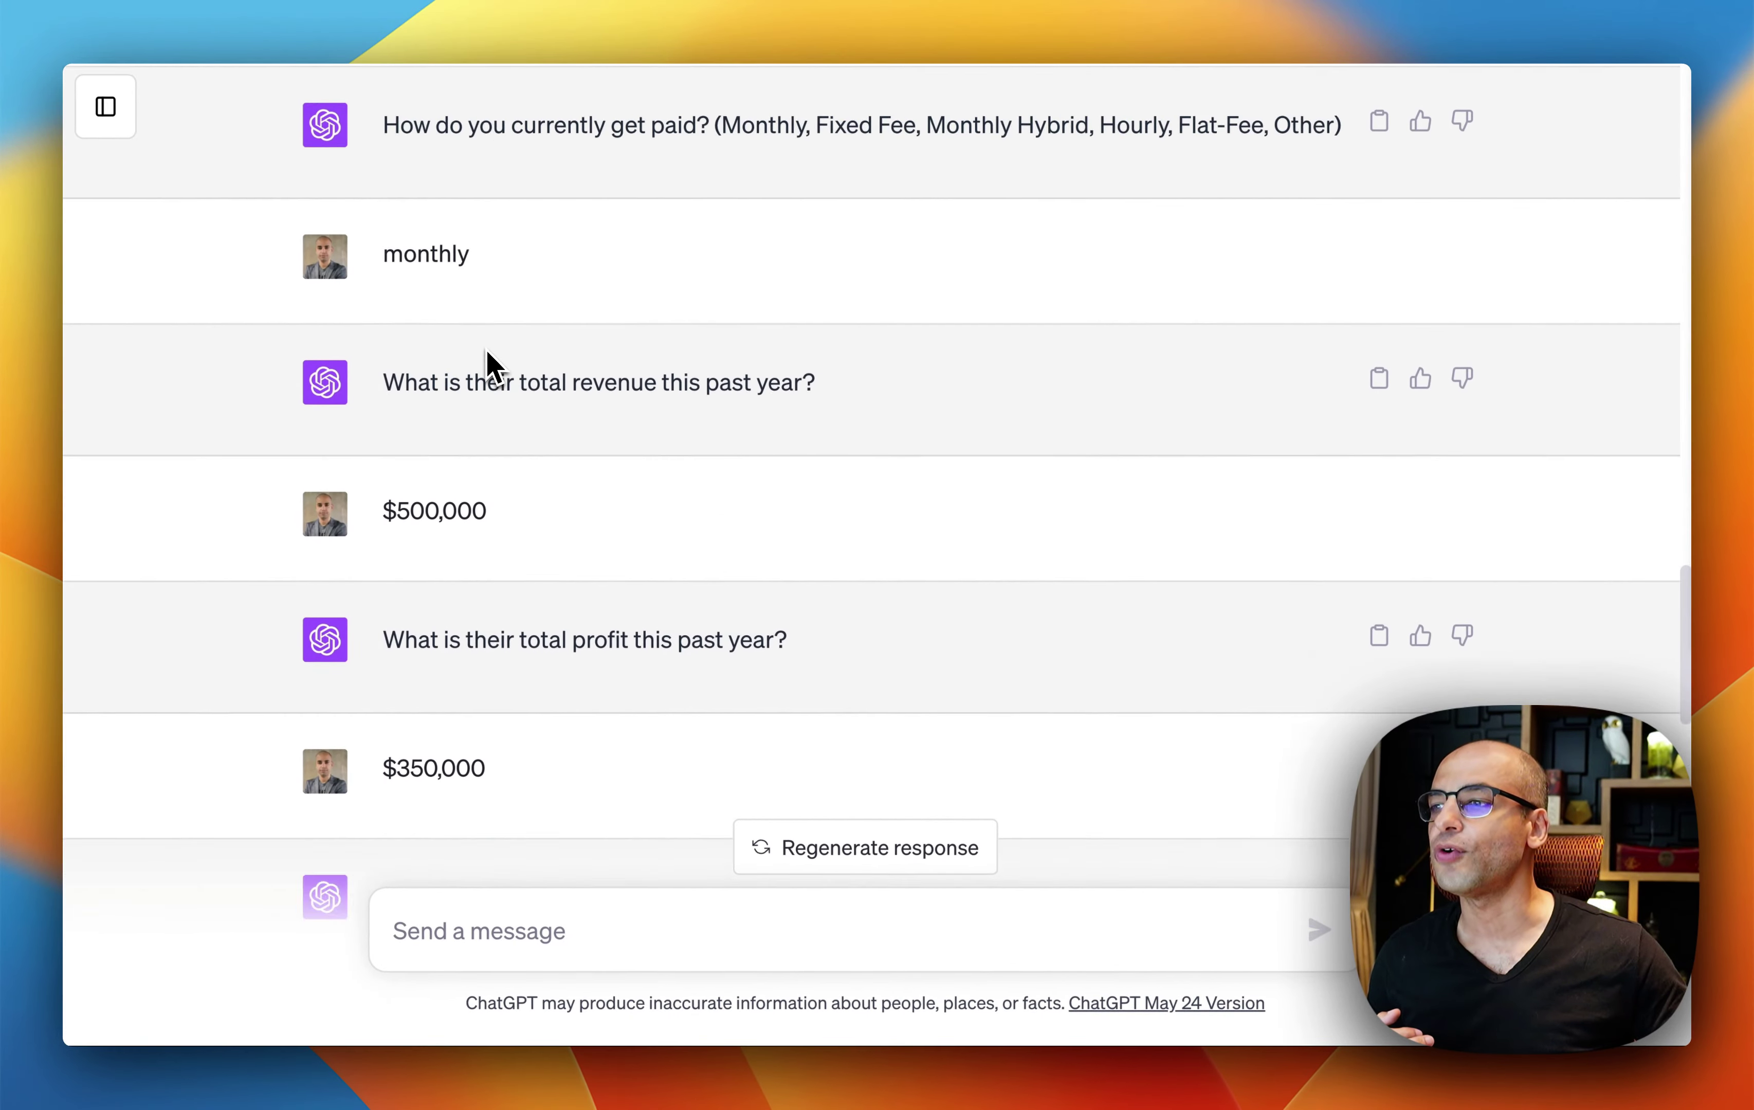
{"action": "scroll", "coordinate": [489, 367], "scroll_direction": "down", "scroll_amount": 15}
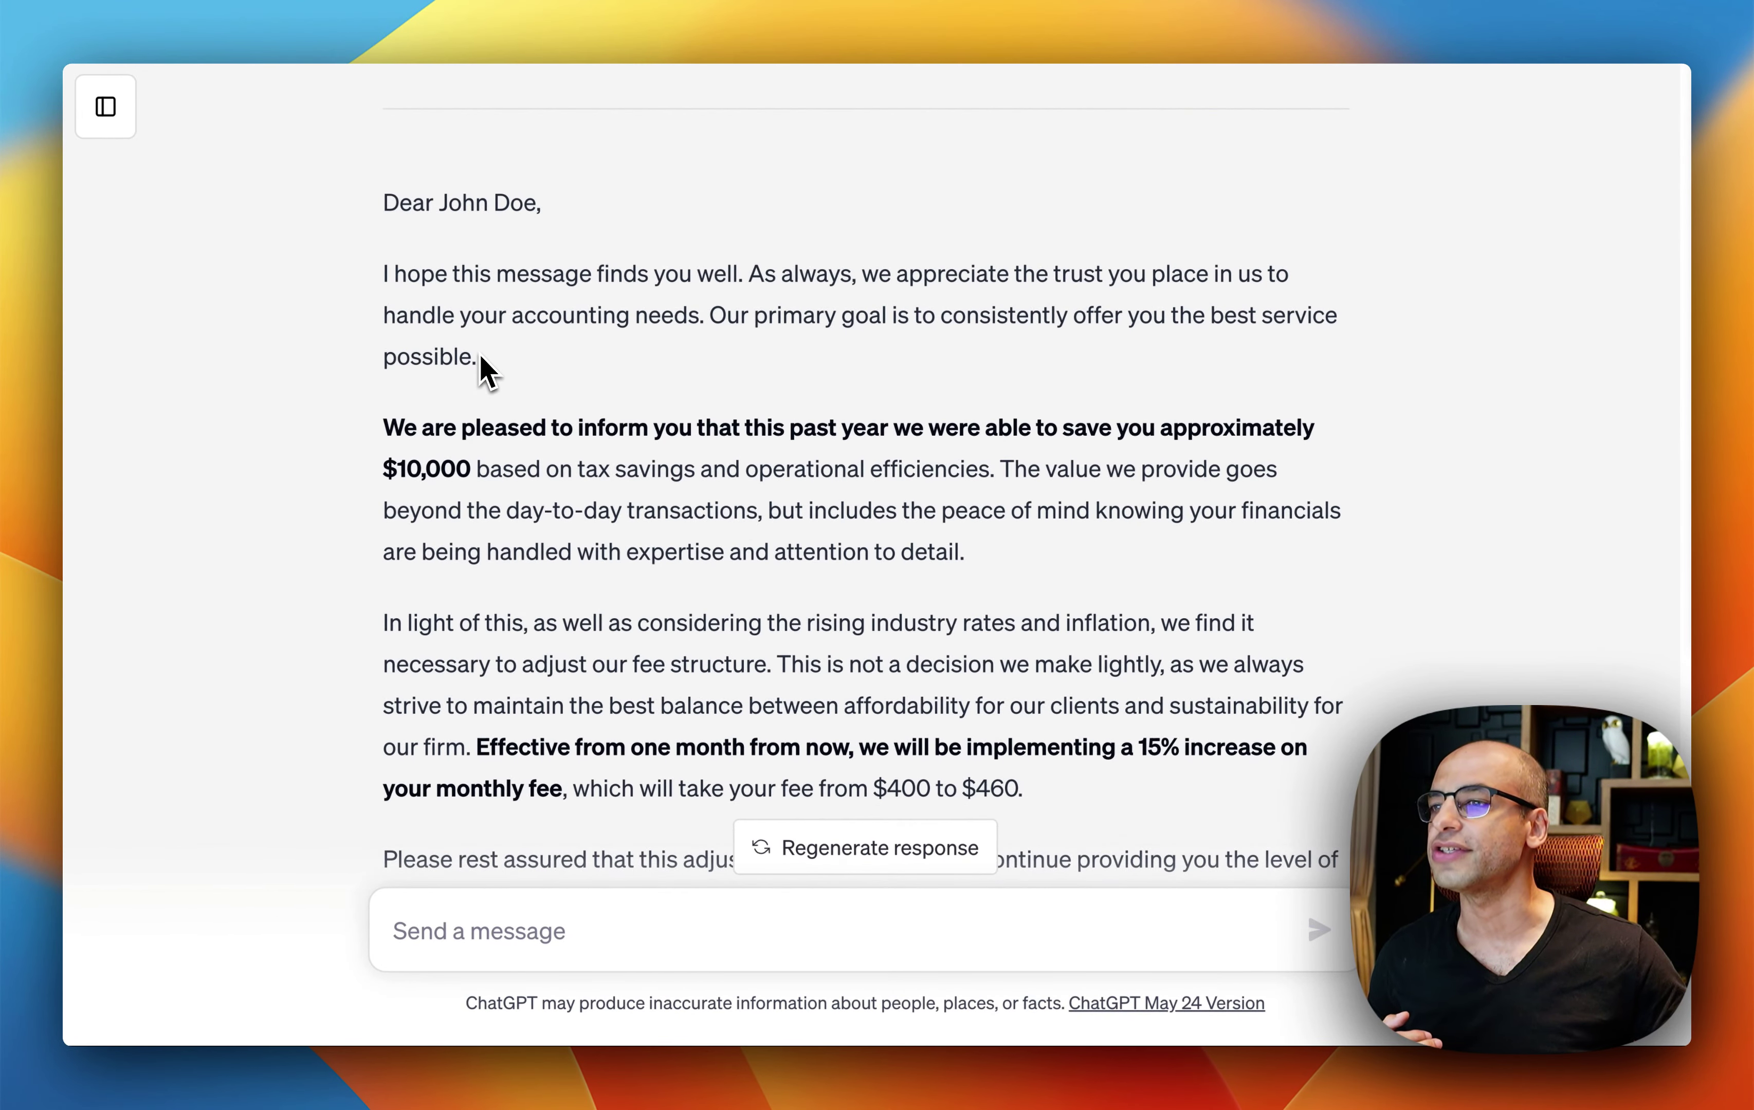
{"action": "scroll", "coordinate": [481, 367], "scroll_direction": "down", "scroll_amount": 1}
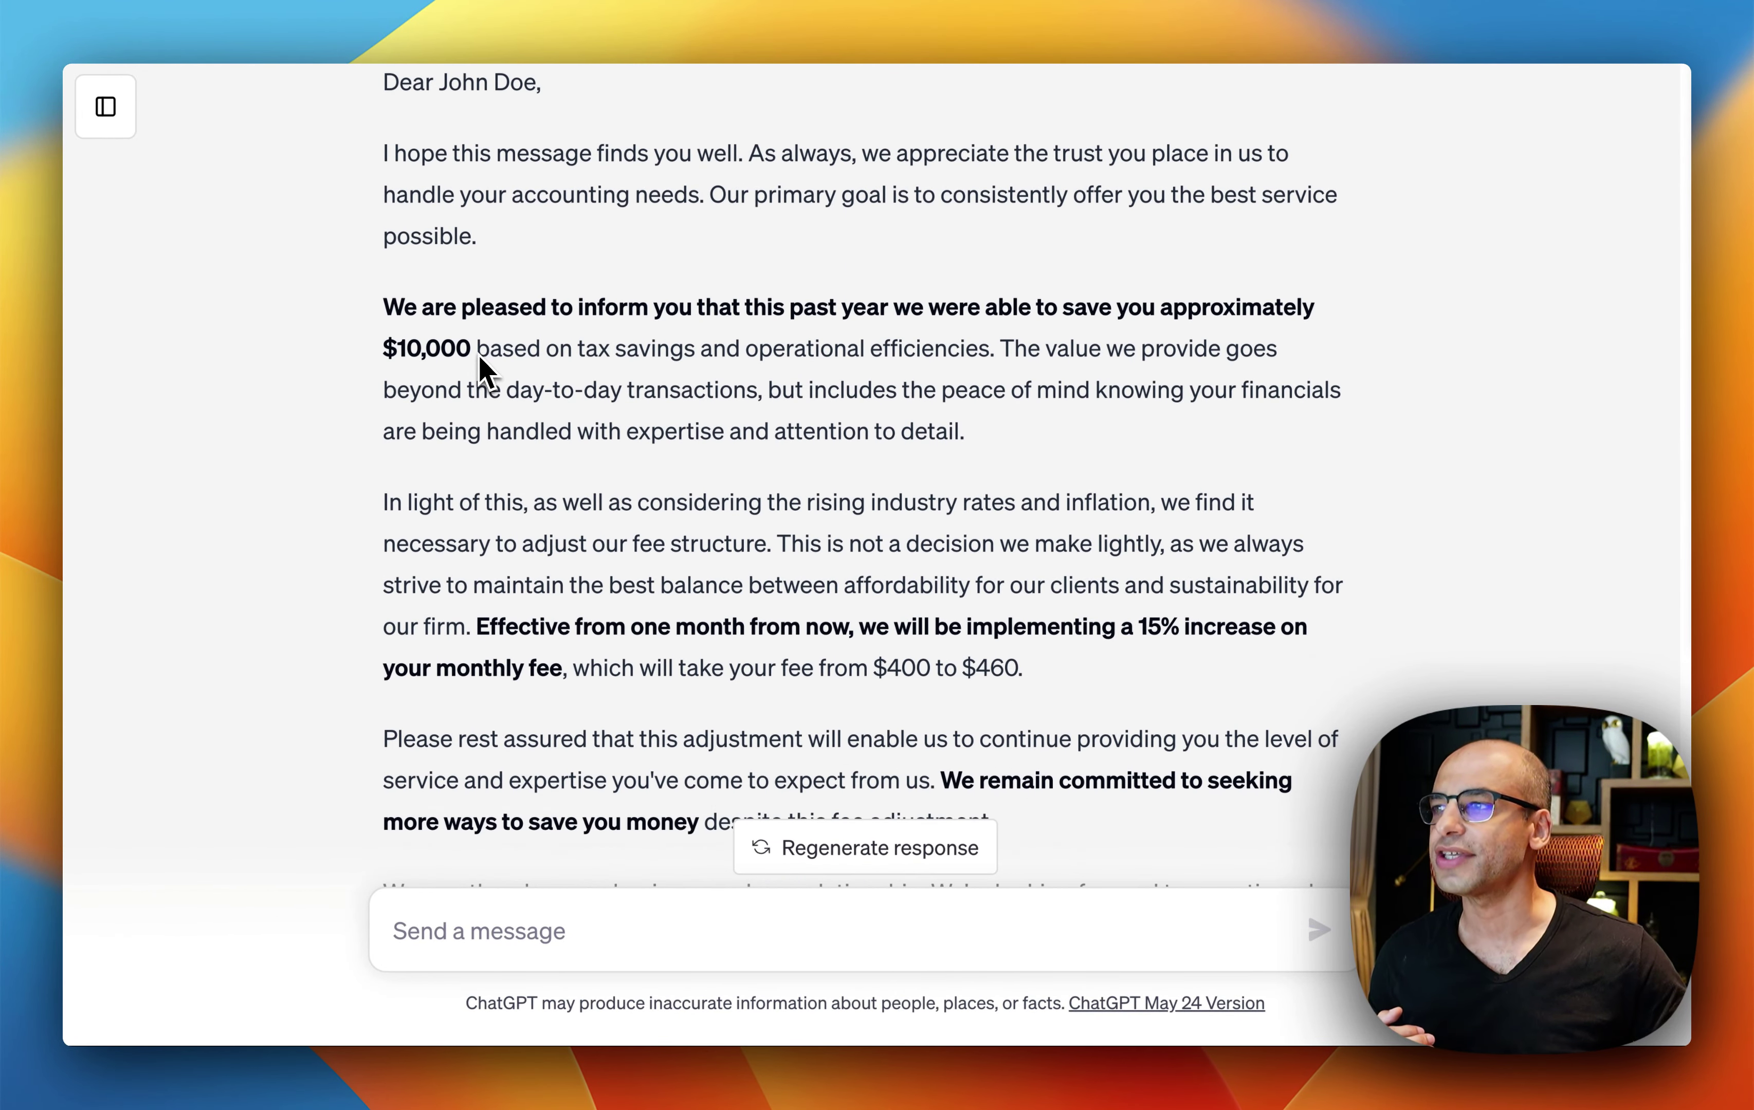
{"action": "scroll", "coordinate": [478, 352], "scroll_direction": "up", "scroll_amount": 3}
{"action": "left_click_drag", "start_coordinate": [384, 209], "coordinate": [1175, 804]}
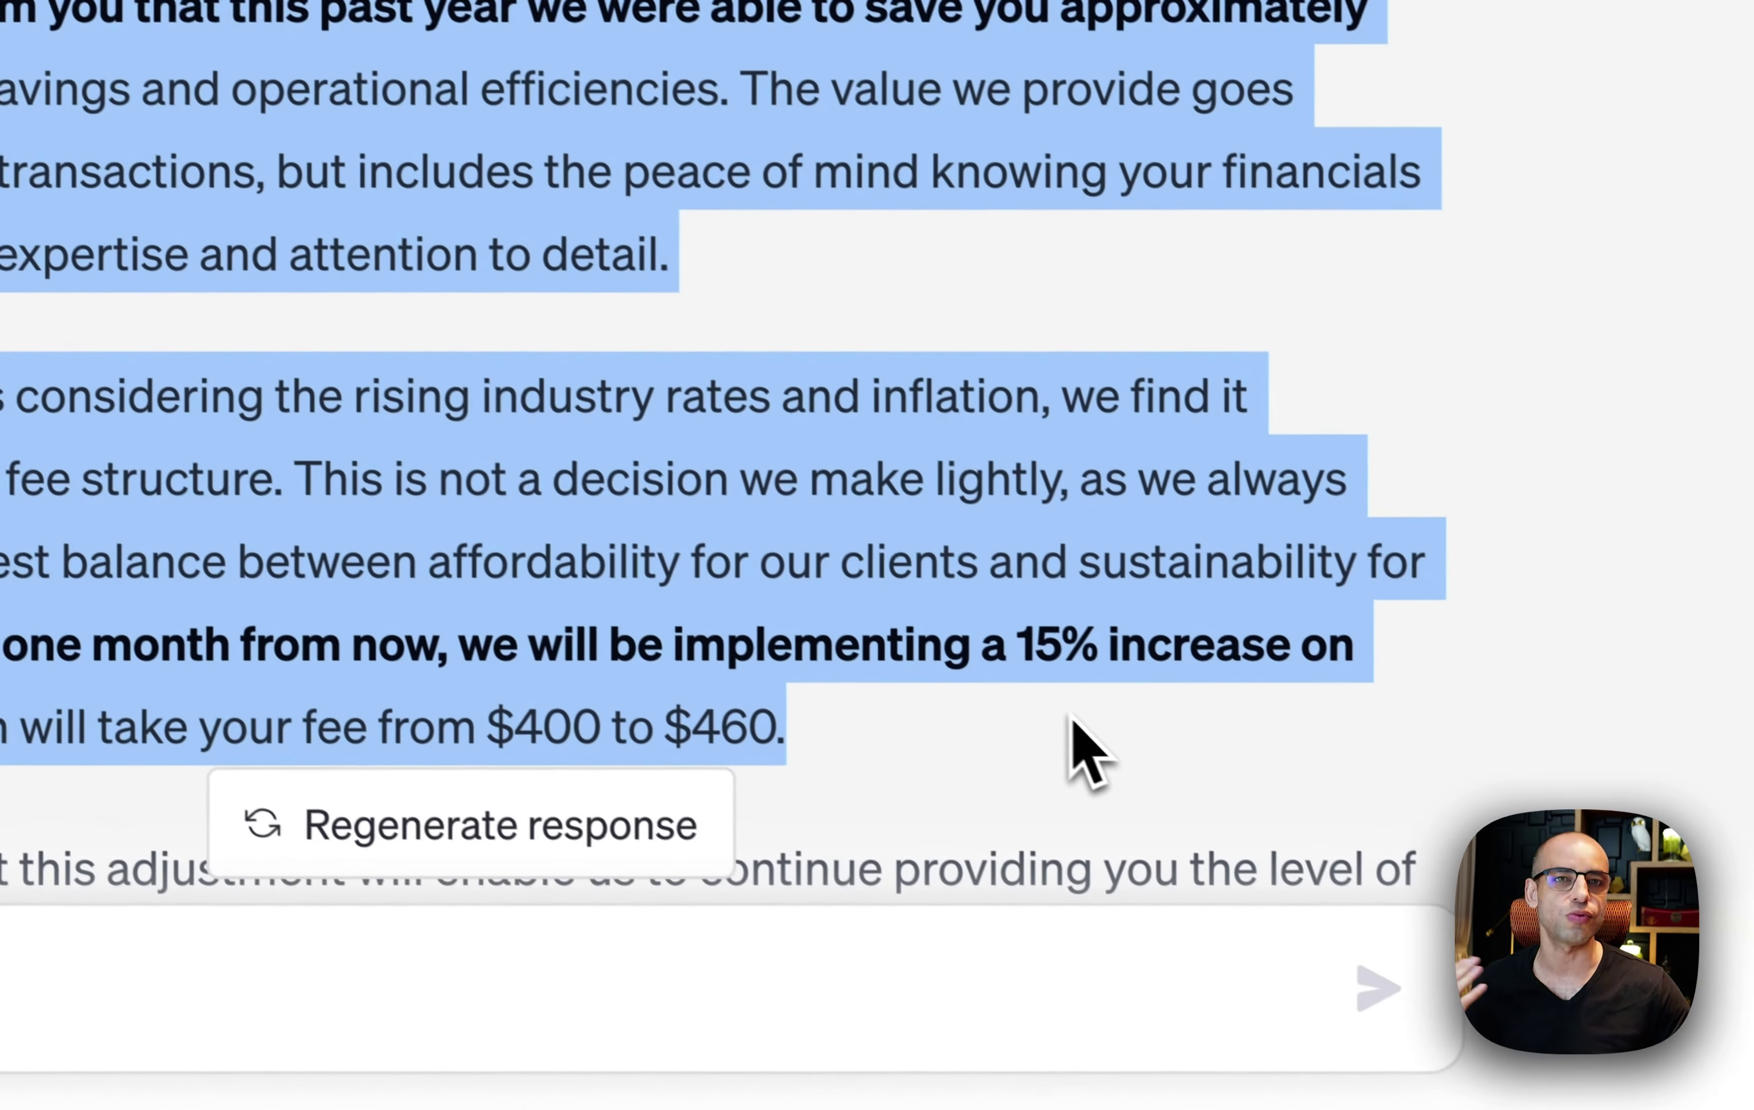
Review the letter's closing paragraphs, clear the highlighting, and switch to the Accountants In Front of AI newsletter page
{"action": "scroll", "coordinate": [932, 685], "scroll_direction": "down", "scroll_amount": 4}
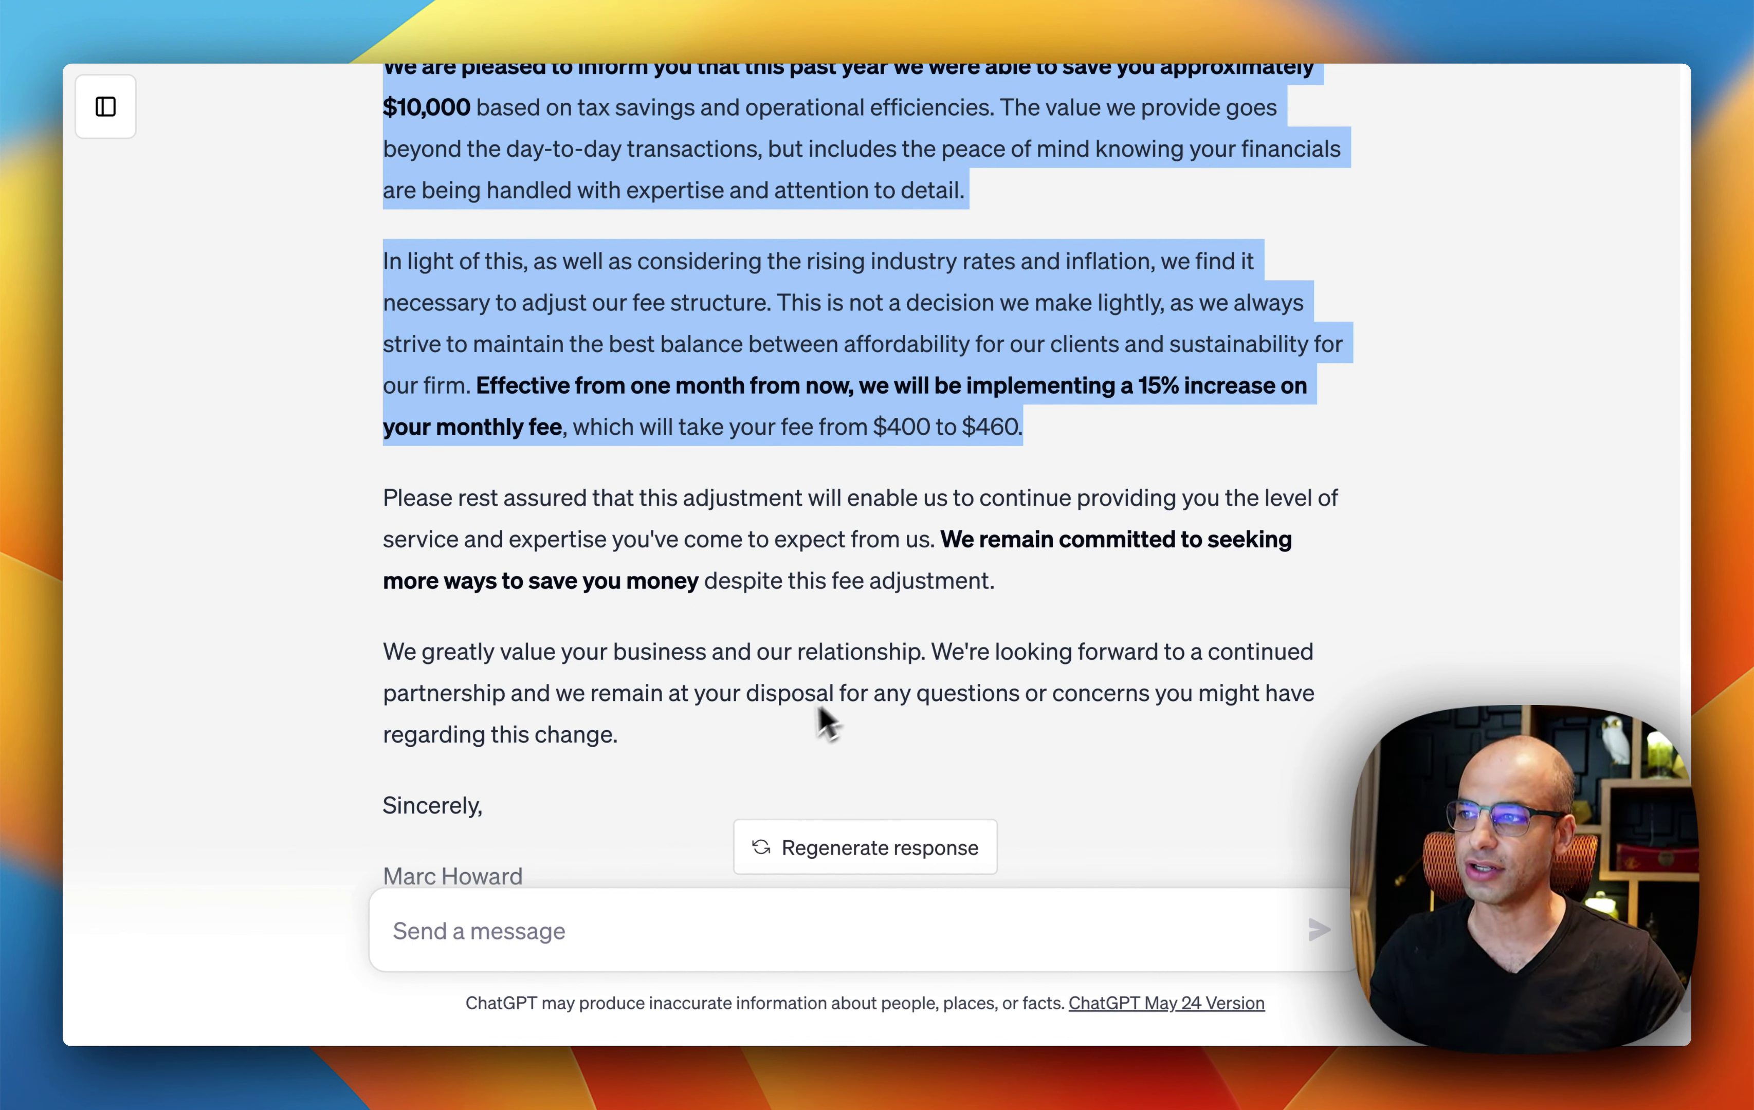
{"action": "left_click", "coordinate": [765, 726]}
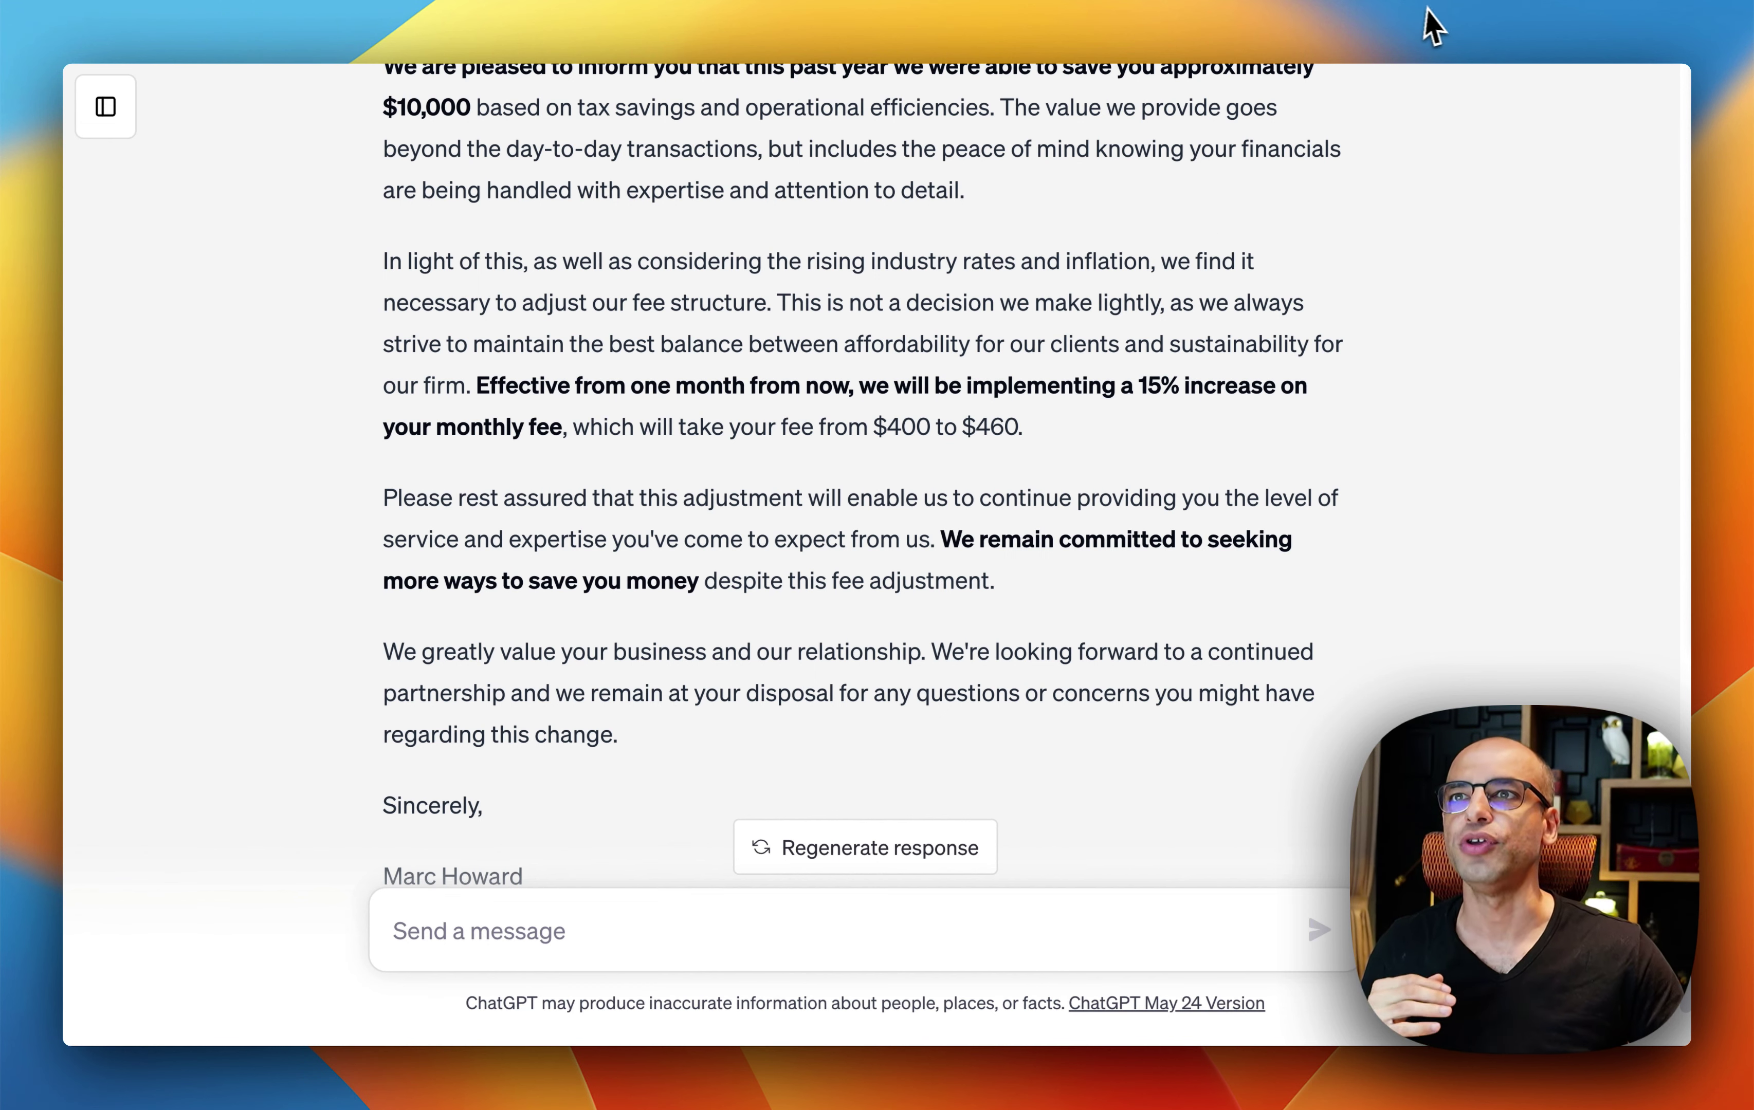
{"action": "left_click", "coordinate": [1467, 43]}
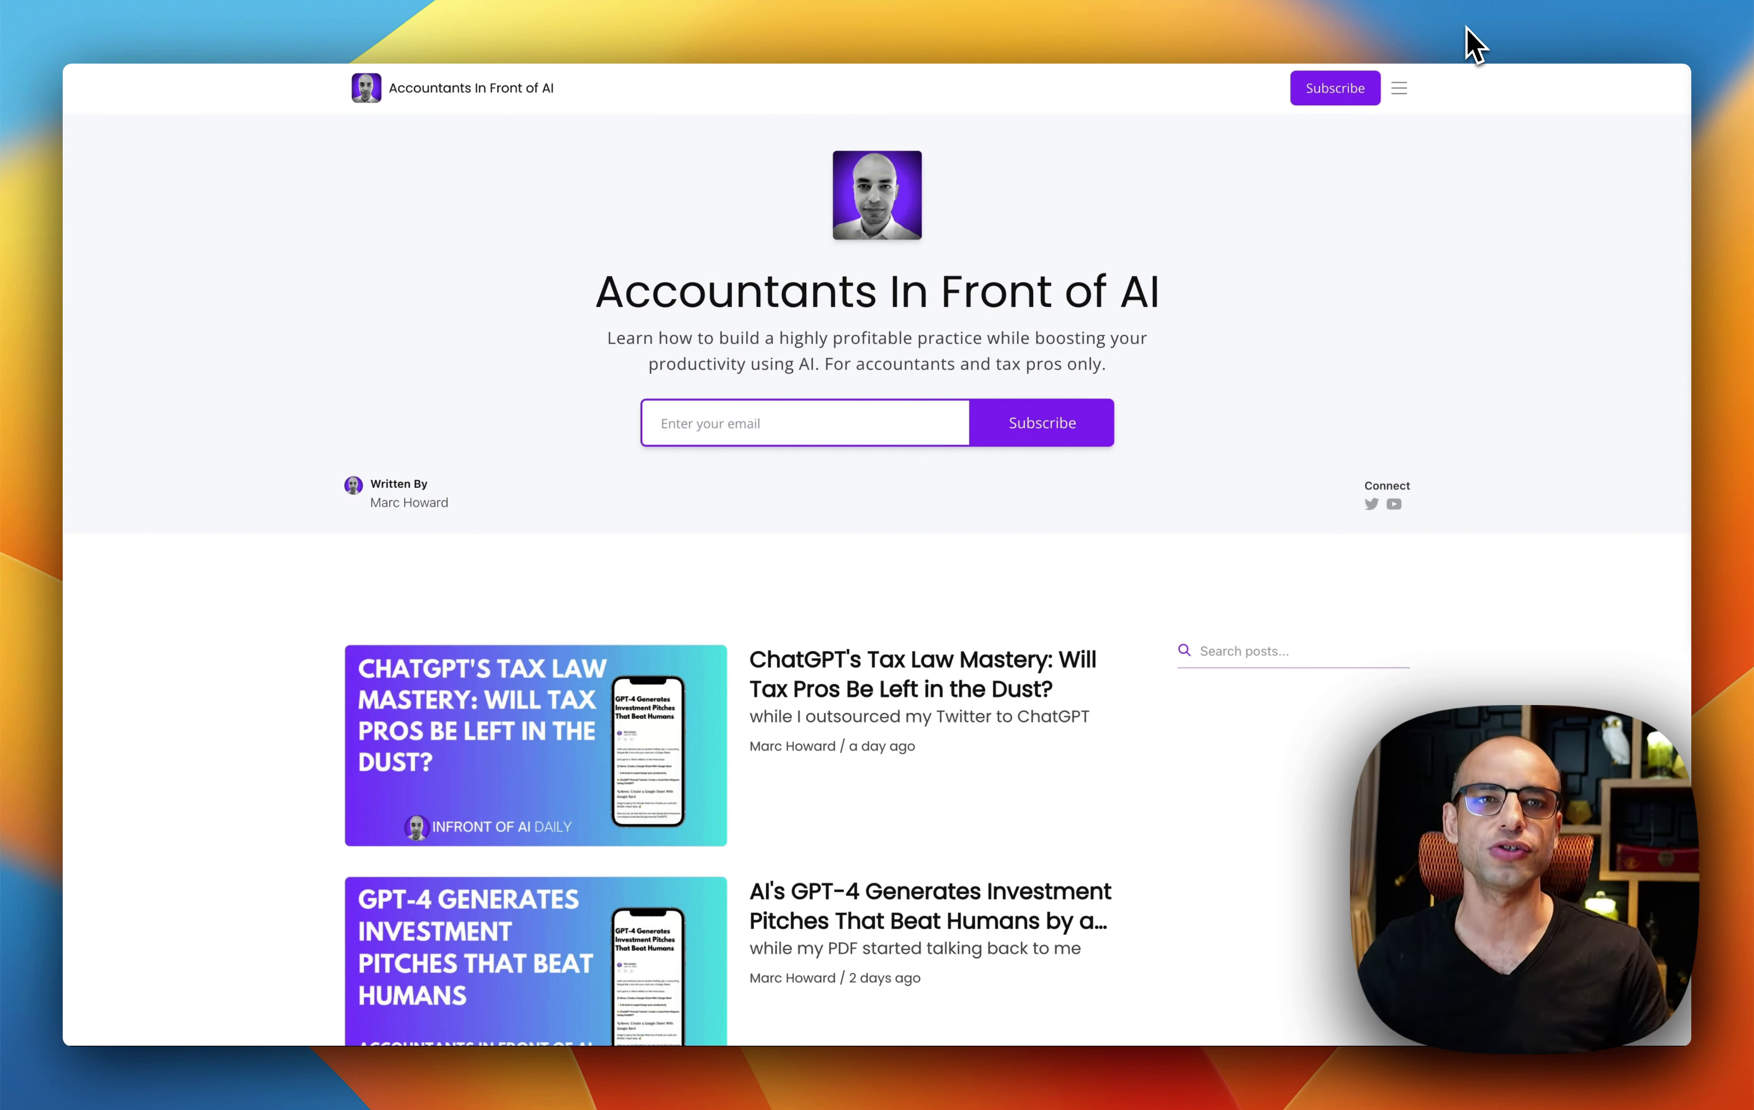